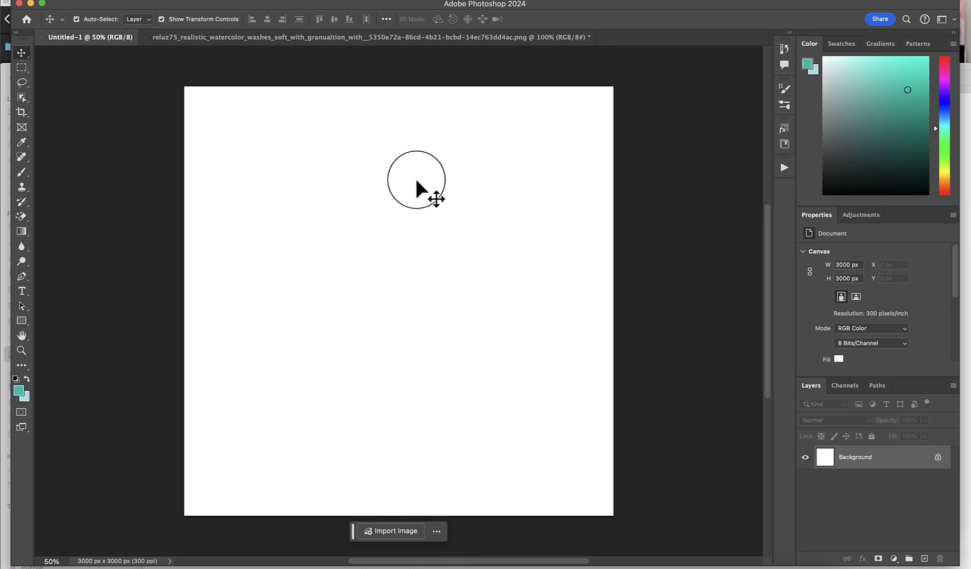
# Switch to Adobe Bridge and display the 2W_Glowy Papers folder from the Papers collection
pyautogui.click(362, 38)
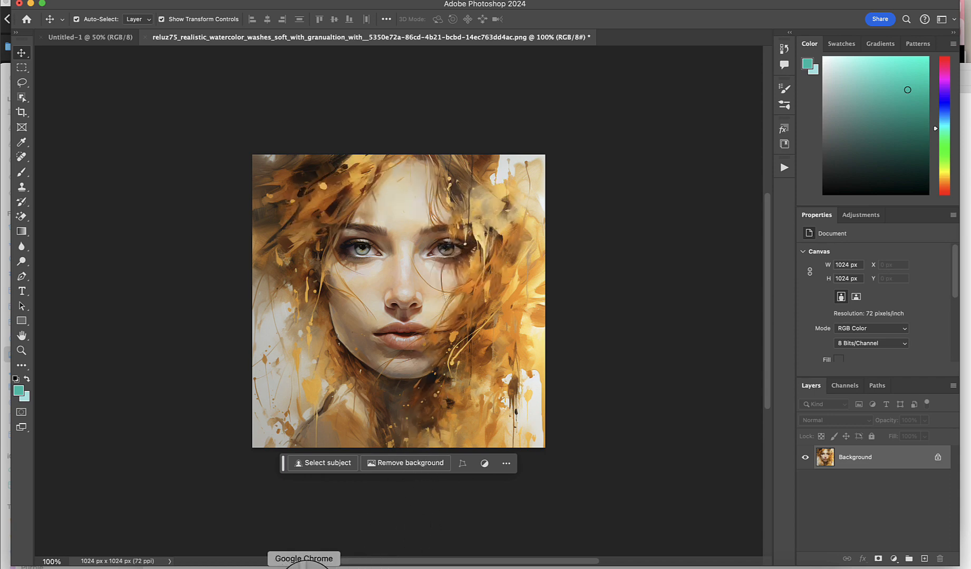
pyautogui.click(305, 566)
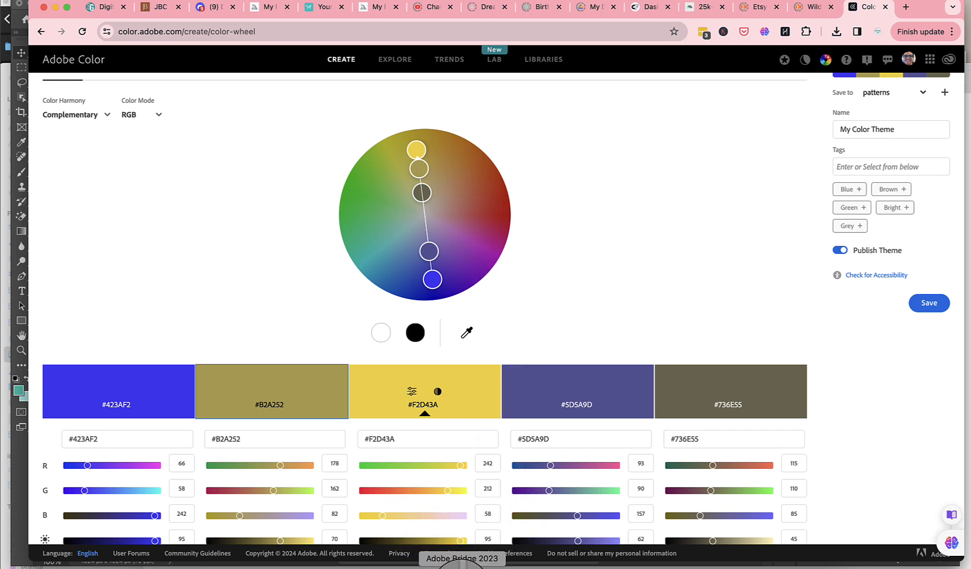
pyautogui.click(460, 565)
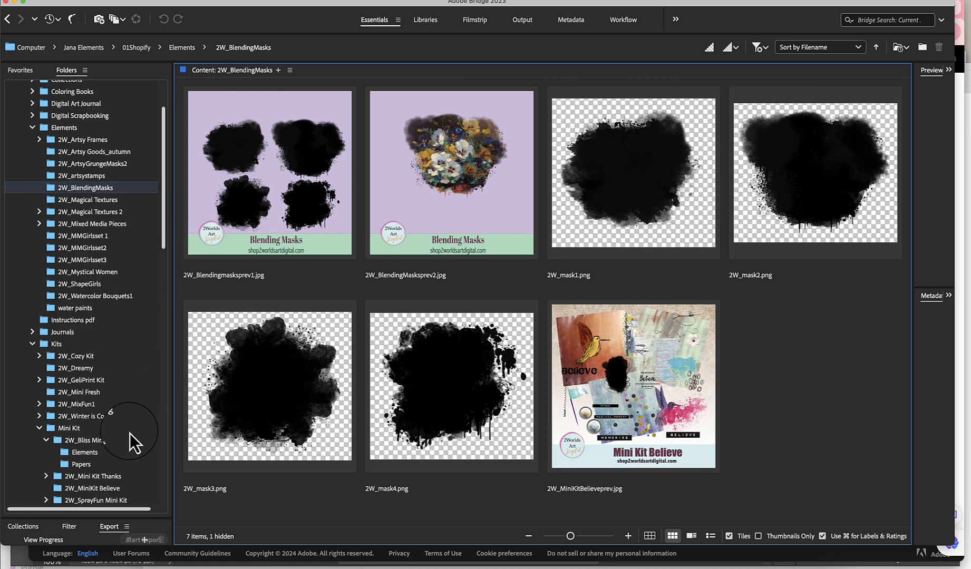
pyautogui.click(40, 428)
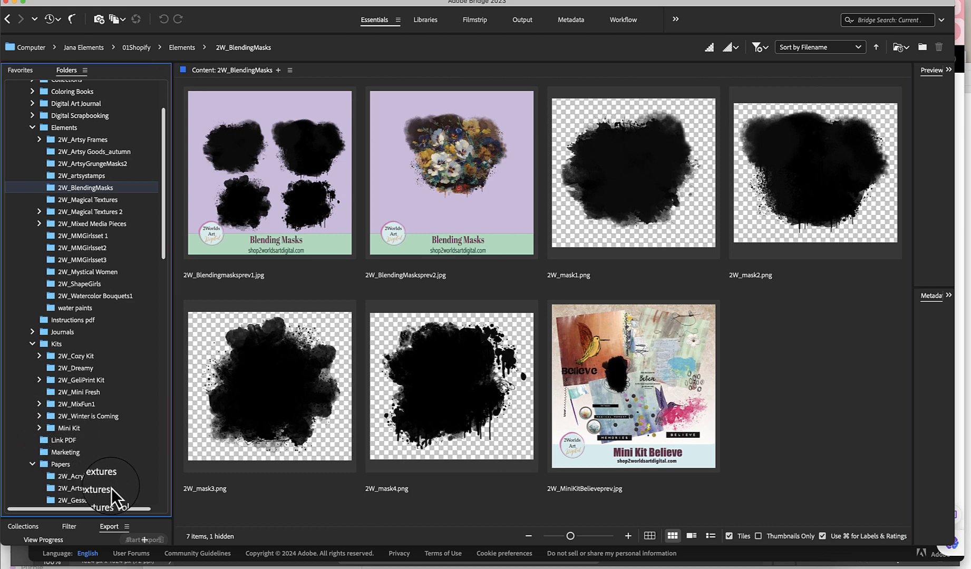
pyautogui.moveTo(163, 249); pyautogui.dragTo(164, 297)
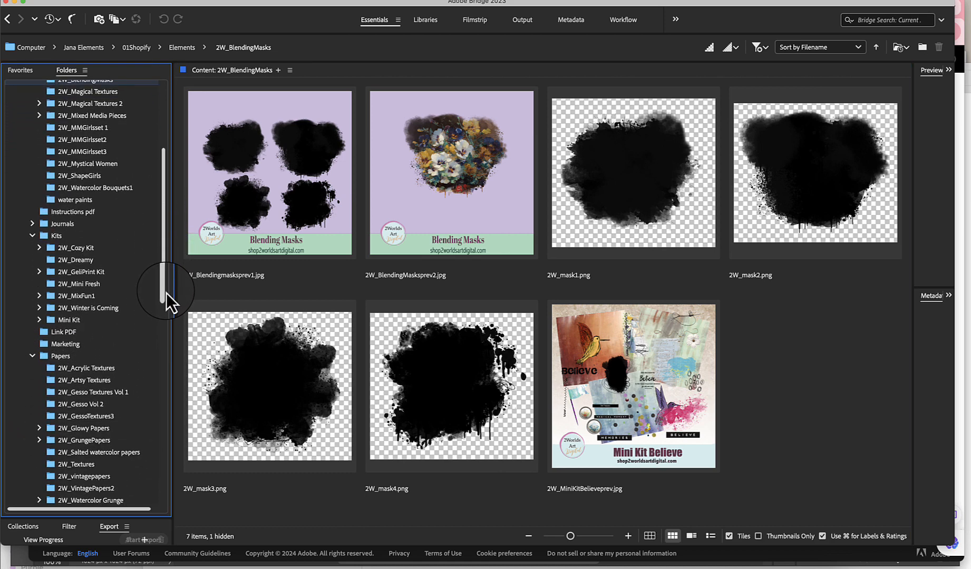
pyautogui.click(101, 430)
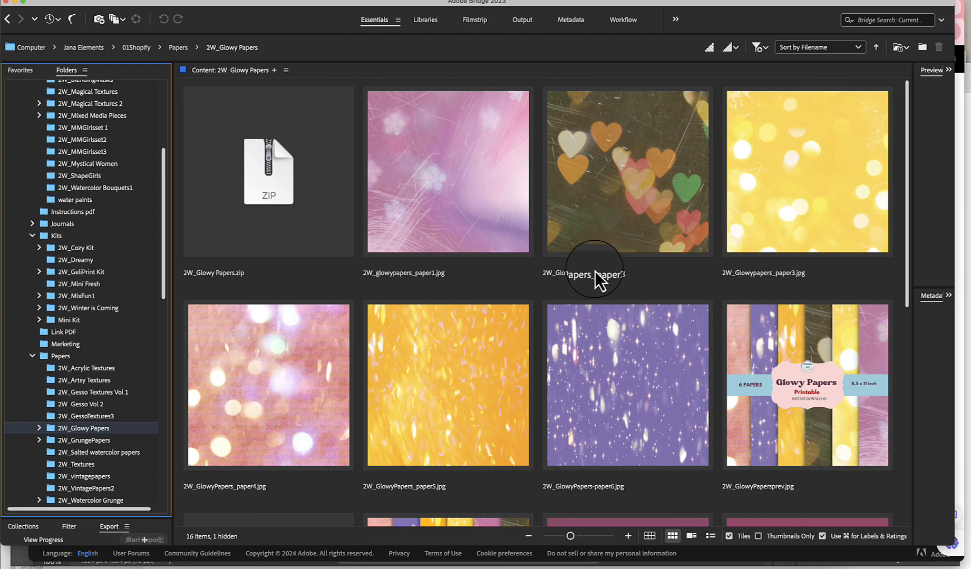
# Bring 2W_GlowyPapers-paper6.jpg into the Untitled-1 Photoshop document and scale it to about 3100 px square so it covers the canvas
pyautogui.scroll(-1, 888, 129)
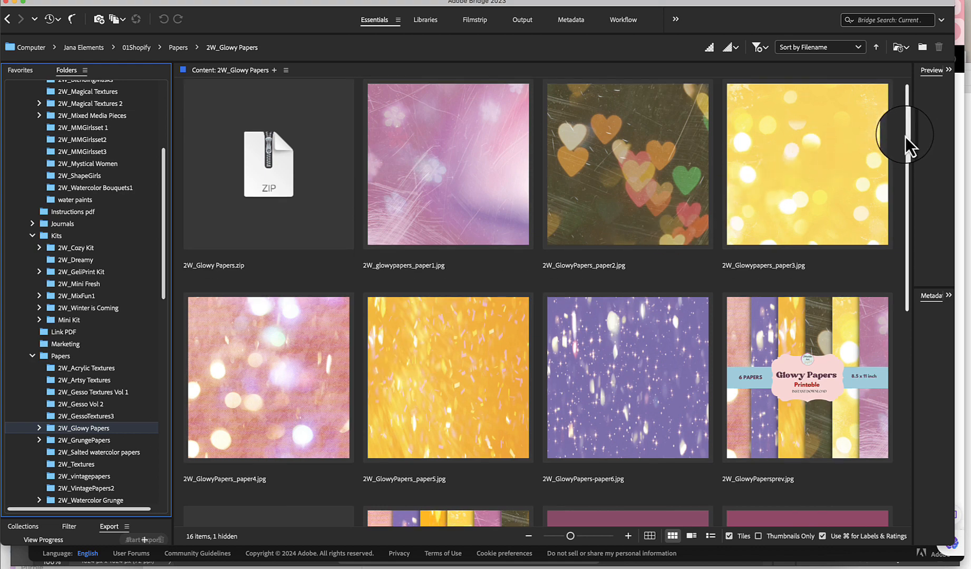
pyautogui.moveTo(903, 165); pyautogui.dragTo(901, 205)
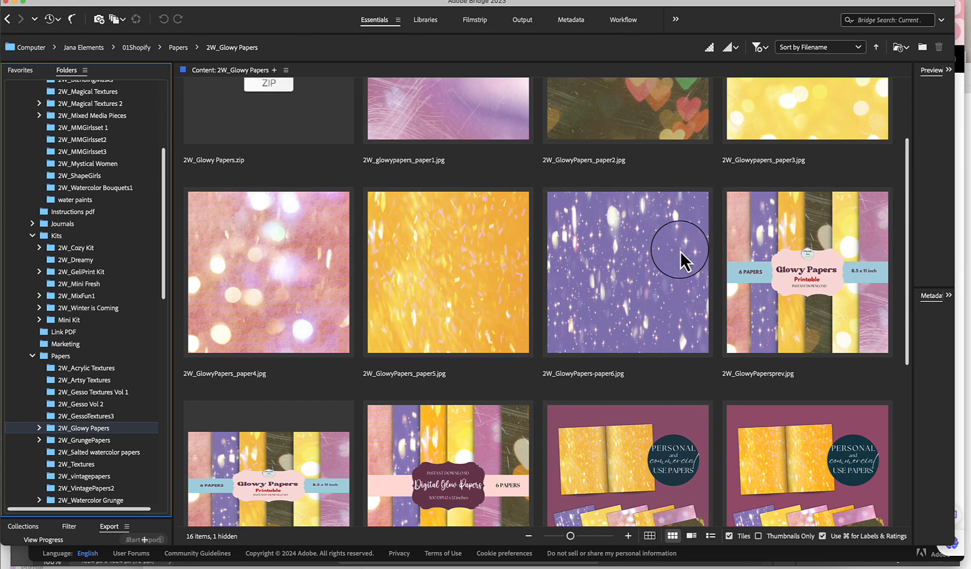
pyautogui.click(631, 267)
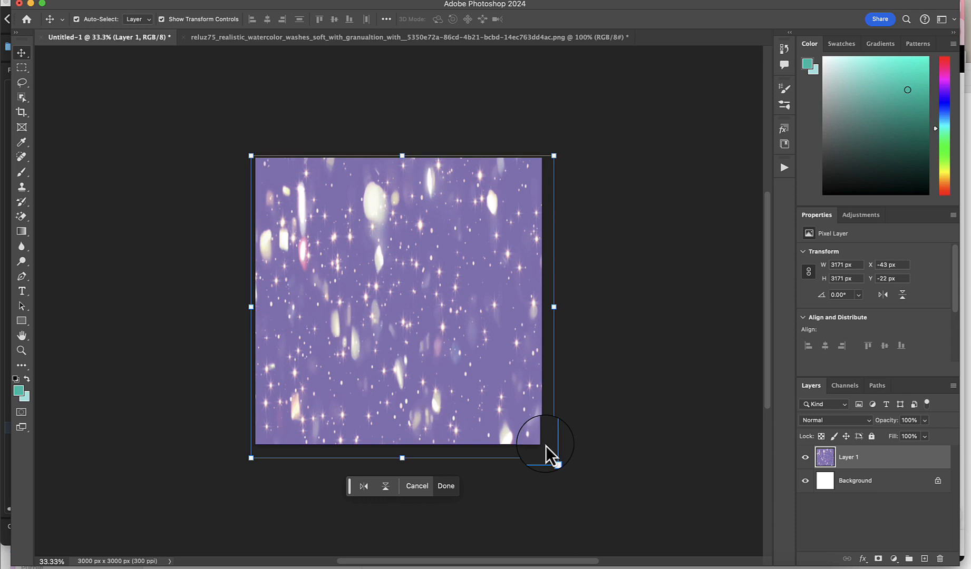
pyautogui.moveTo(547, 449); pyautogui.dragTo(548, 451)
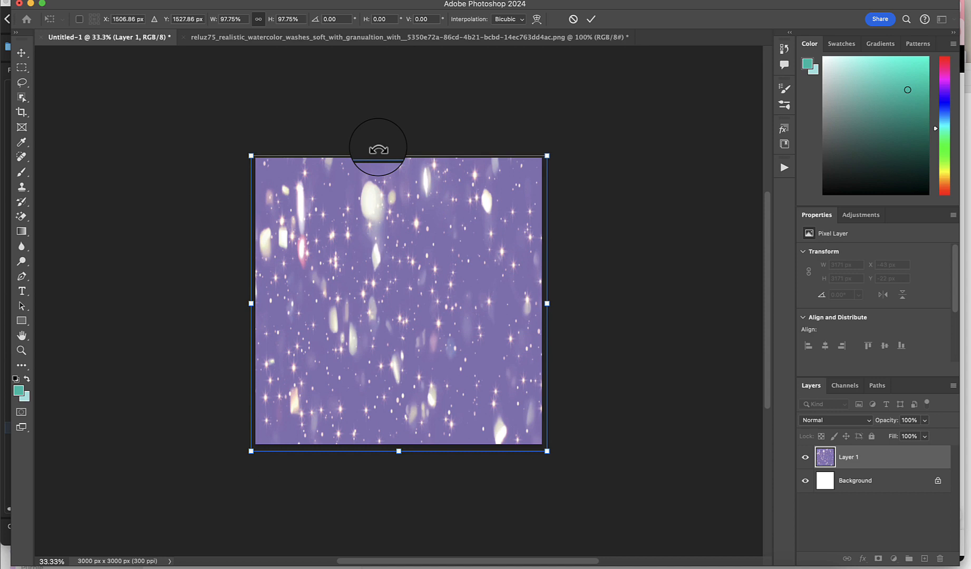
pyautogui.click(591, 20)
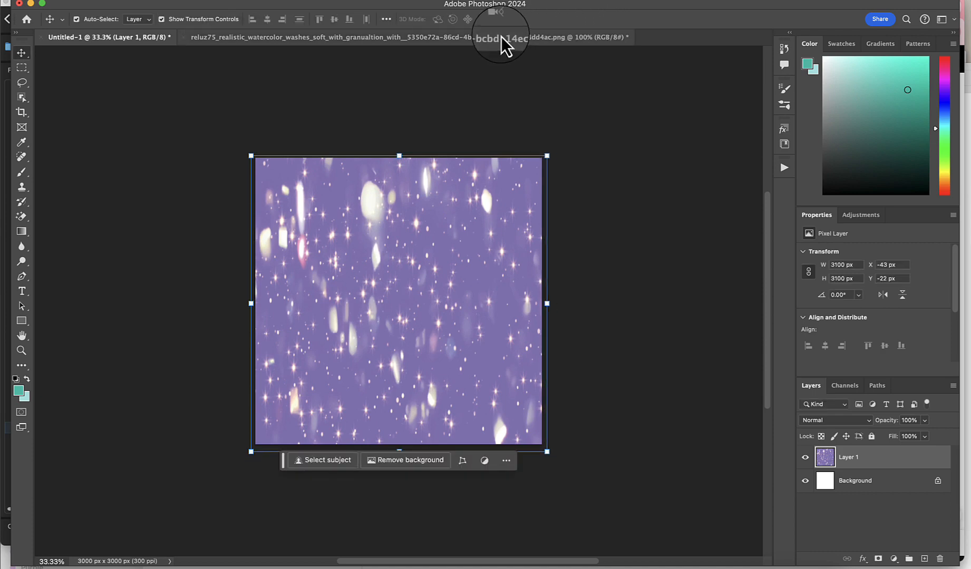
# Copy the watercolor portrait into Untitled-1 above the purple paper and enlarge it to about 254%, rotated about -0.4°
pyautogui.click(280, 37)
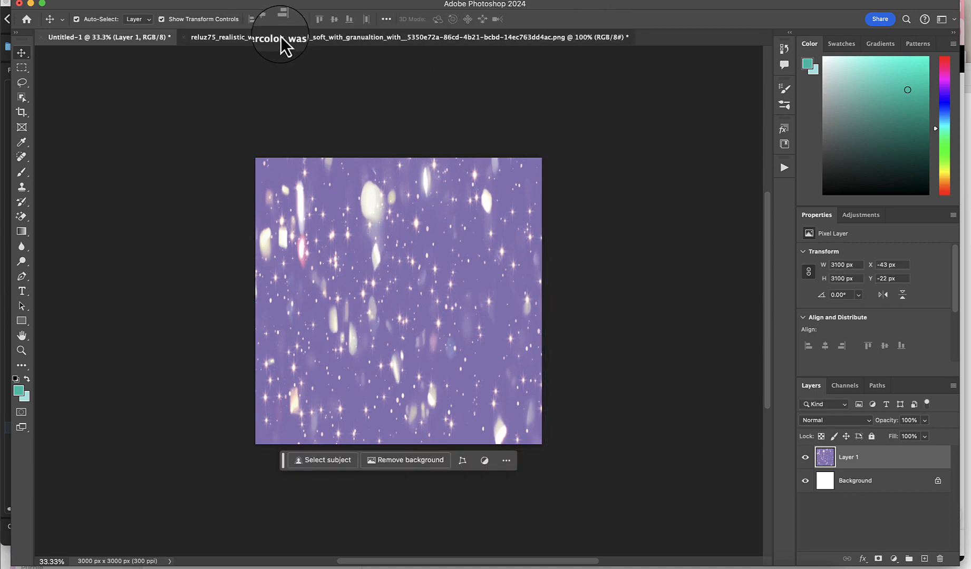
pyautogui.moveTo(258, 163); pyautogui.dragTo(167, 38)
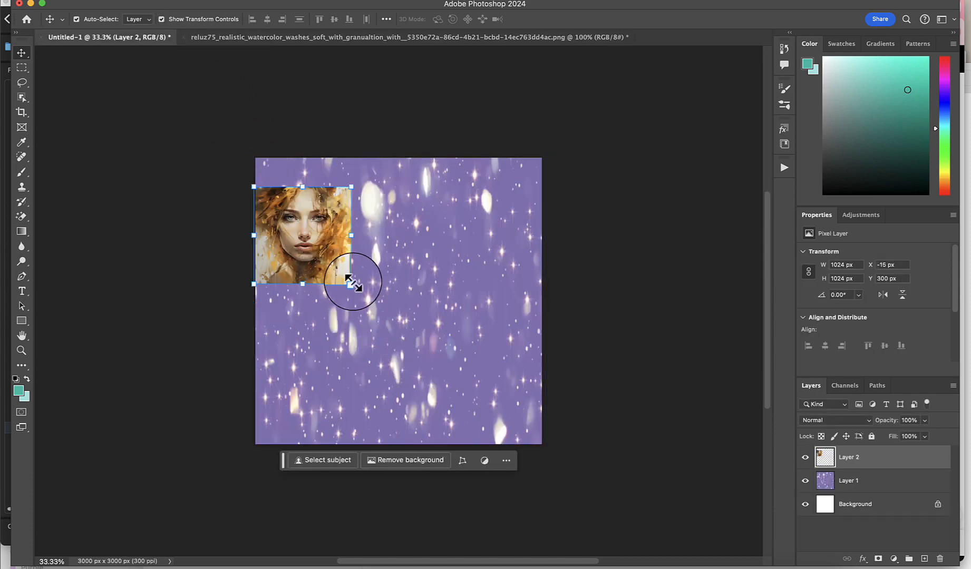
pyautogui.moveTo(358, 295); pyautogui.dragTo(382, 315)
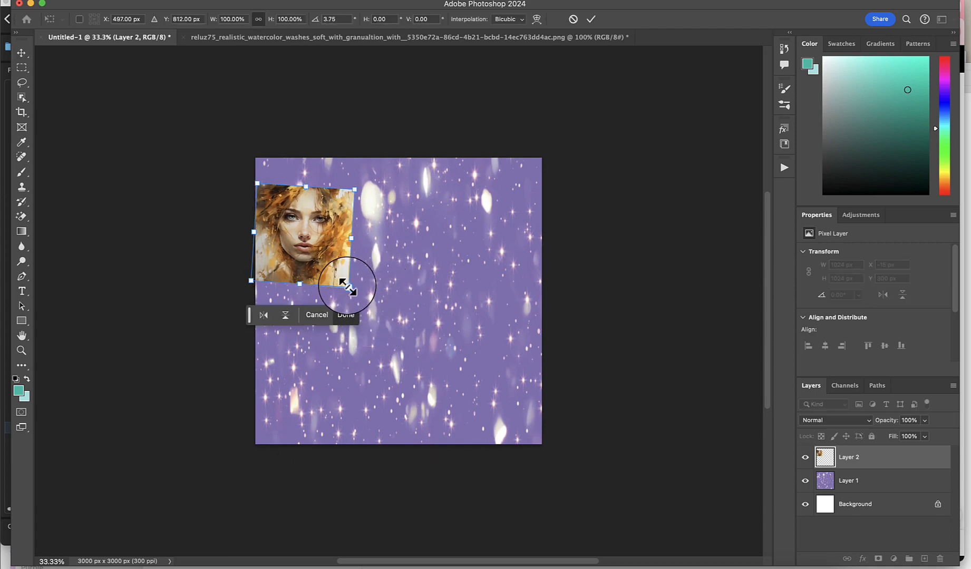
pyautogui.moveTo(346, 286); pyautogui.dragTo(429, 380)
pyautogui.moveTo(463, 183); pyautogui.dragTo(446, 276)
pyautogui.moveTo(437, 375); pyautogui.dragTo(474, 427)
pyautogui.moveTo(358, 319); pyautogui.dragTo(356, 290)
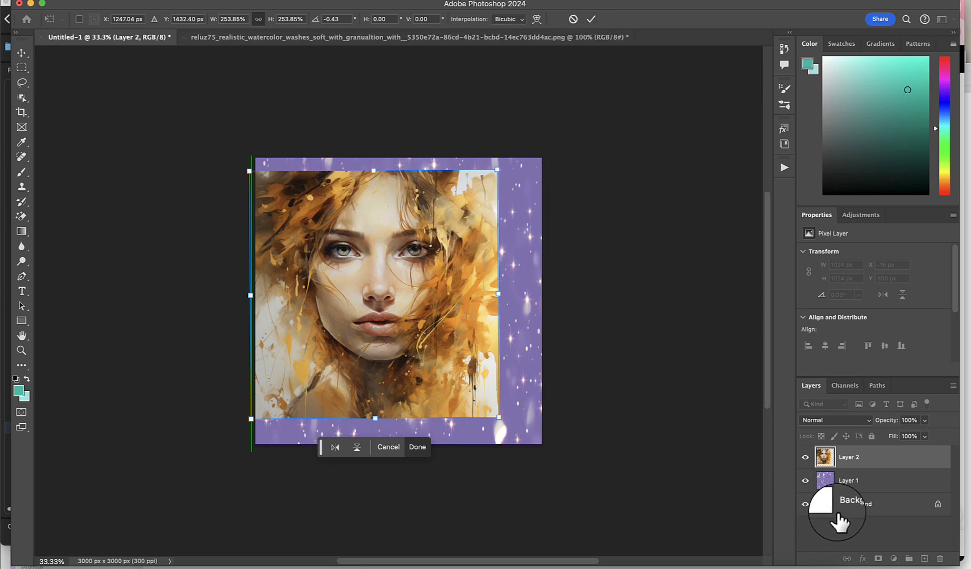
pyautogui.click(842, 537)
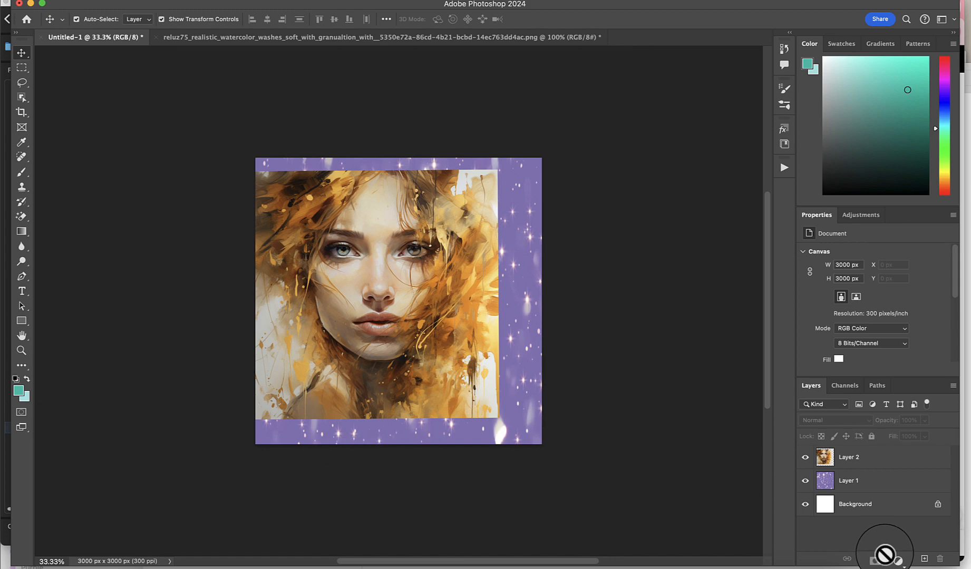
# Add a black layer mask to Layer 2 to hide the whole portrait
pyautogui.click(864, 465)
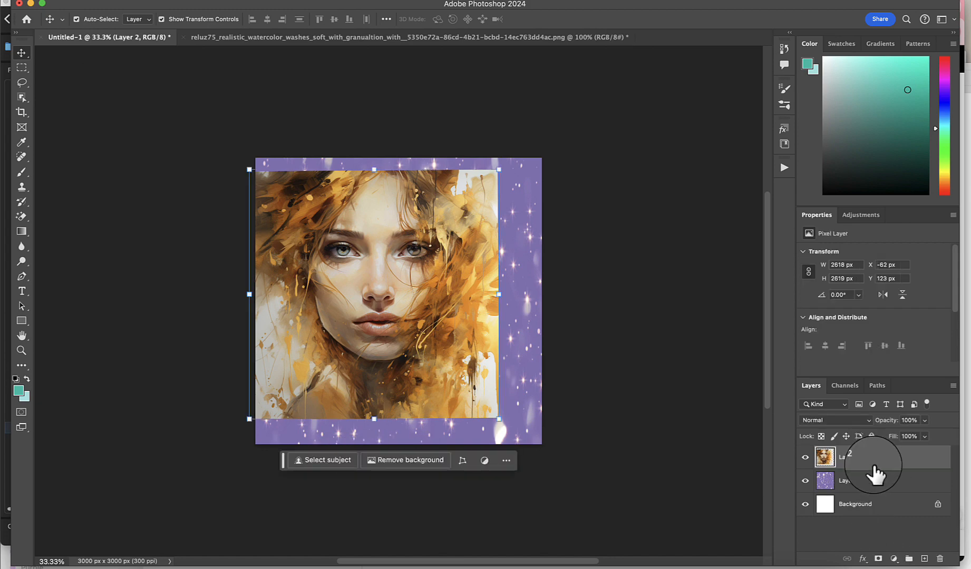
pyautogui.keyDown('alt'); pyautogui.click(878, 560); pyautogui.keyUp('alt')
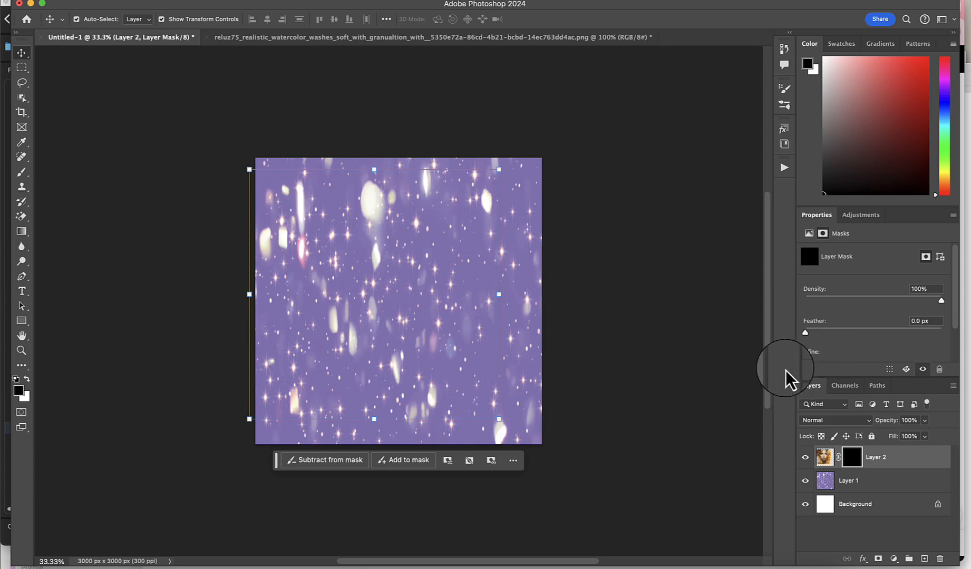
# Choose the 2worlds_brayerset1_brush1D brush from the 2W_brayerset1 set in the 2W brush group
pyautogui.click(784, 108)
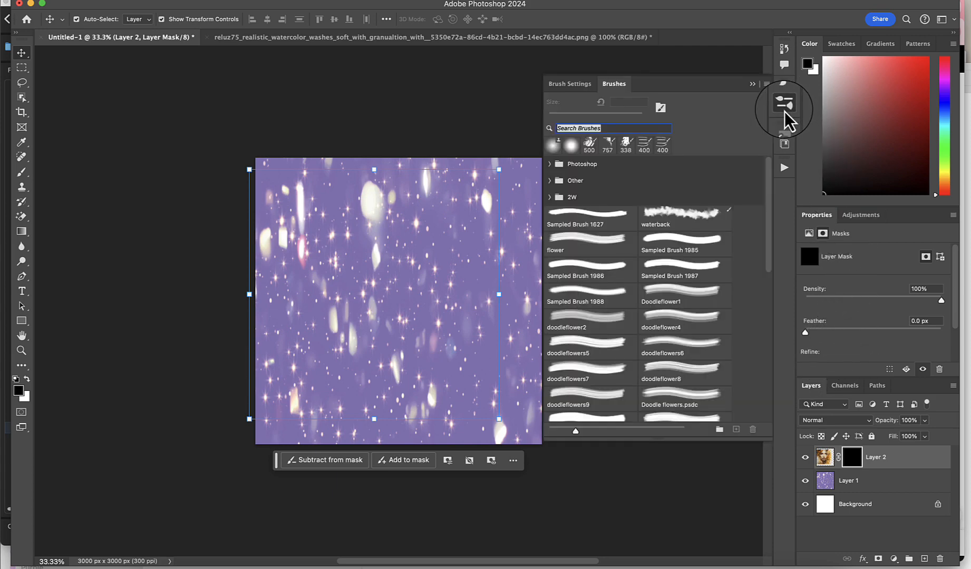
pyautogui.click(548, 197)
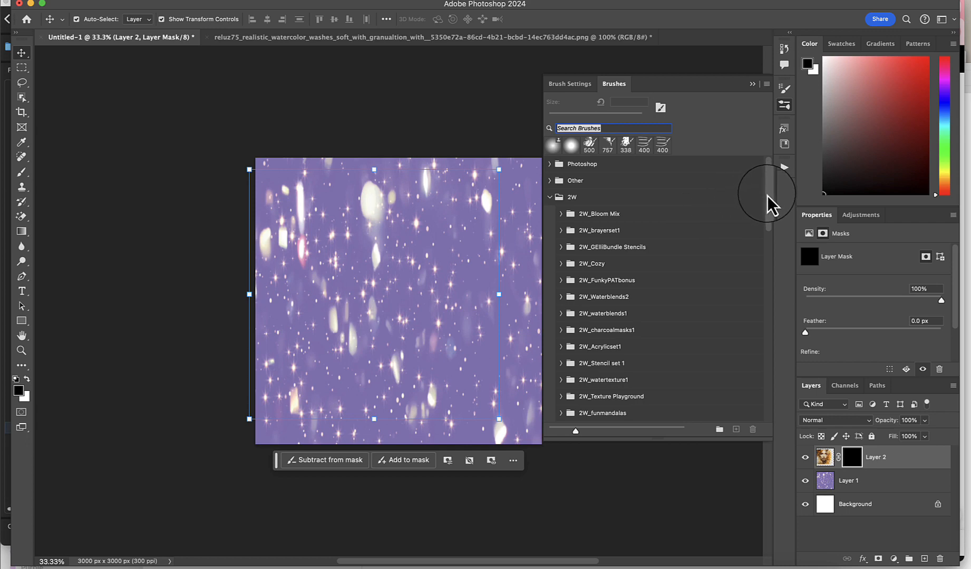
pyautogui.scroll(-2, 764, 196)
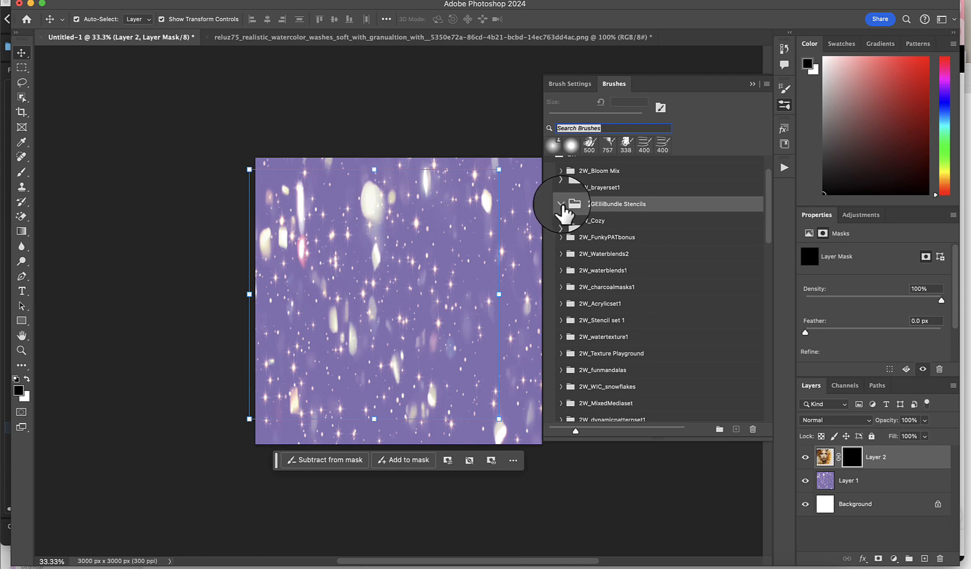
pyautogui.scroll(2, 574, 227)
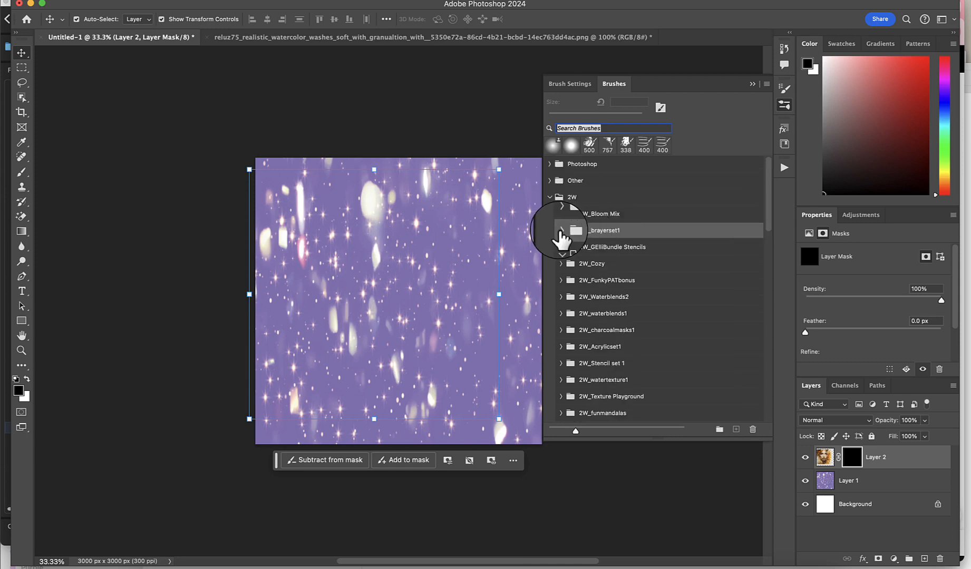
pyautogui.click(561, 230)
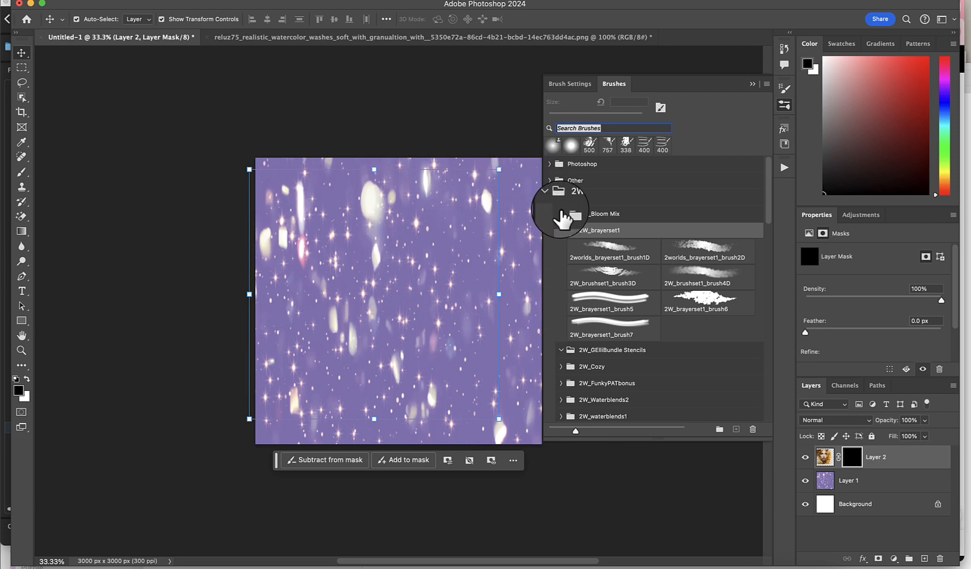
pyautogui.click(611, 249)
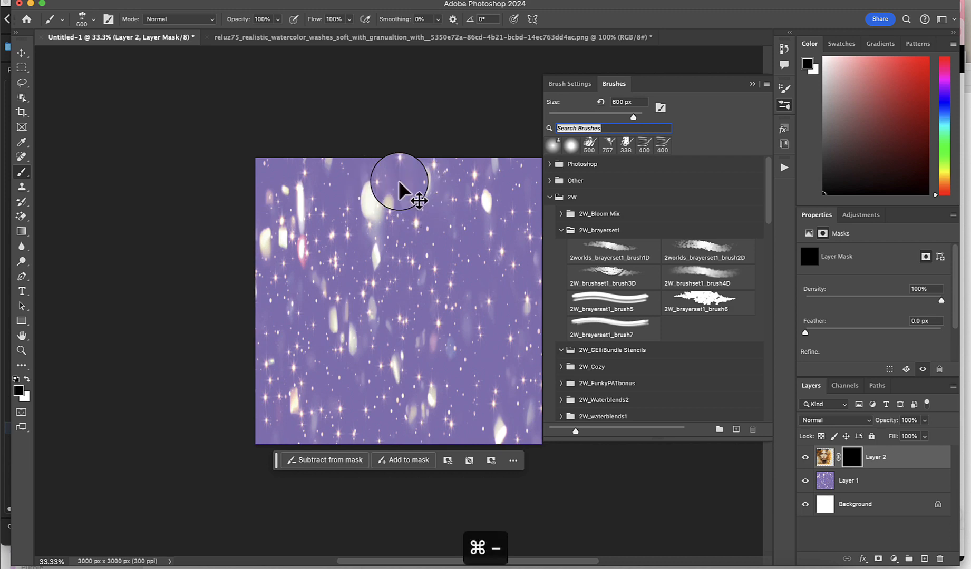
# Paint white on Layer 2's mask with the 600 px brush to reveal the woman's face and some surrounding hair
pyautogui.press('super+minus')
pyautogui.press('super+plus')
pyautogui.press('super+plus')
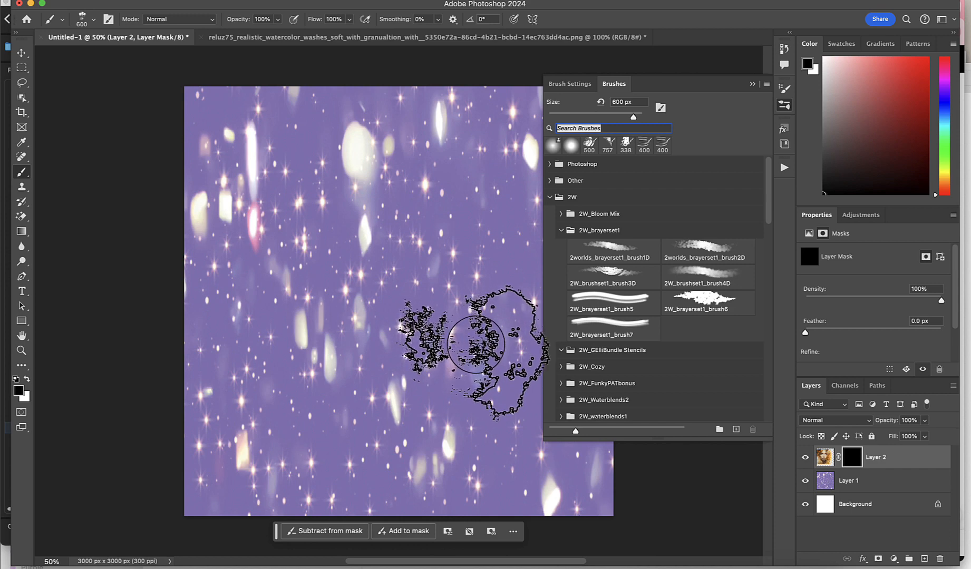
pyautogui.hscroll(5, 472, 346)
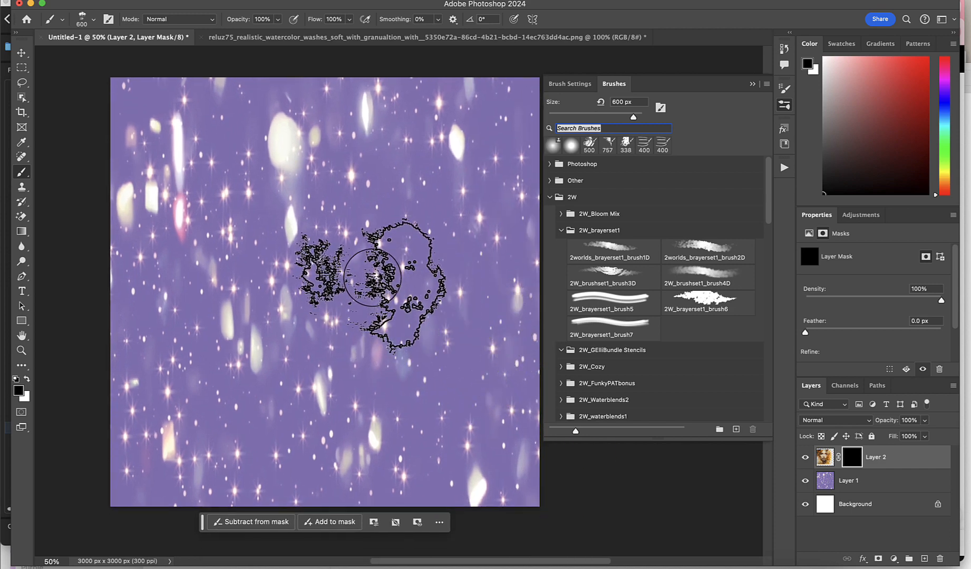
pyautogui.press('x')
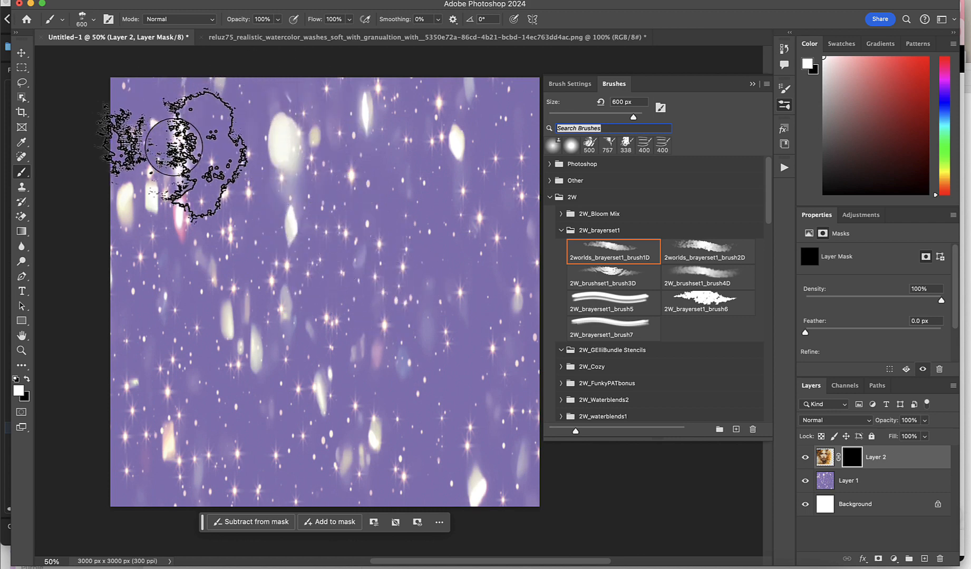
pyautogui.moveTo(172, 159)
pyautogui.mouseDown()
pyautogui.moveTo(200, 192)
pyautogui.moveTo(211, 231)
pyautogui.moveTo(232, 230)
pyautogui.moveTo(234, 242)
pyautogui.moveTo(243, 220)
pyautogui.moveTo(224, 185)
pyautogui.moveTo(250, 238)
pyautogui.moveTo(266, 247)
pyautogui.moveTo(244, 272)
pyautogui.moveTo(270, 277)
pyautogui.moveTo(265, 297)
pyautogui.moveTo(231, 307)
pyautogui.moveTo(274, 320)
pyautogui.moveTo(241, 272)
pyautogui.moveTo(242, 246)
pyautogui.moveTo(272, 256)
pyautogui.moveTo(286, 283)
pyautogui.moveTo(233, 295)
pyautogui.moveTo(292, 315)
pyautogui.moveTo(274, 349)
pyautogui.moveTo(251, 348)
pyautogui.moveTo(208, 295)
pyautogui.moveTo(204, 260)
pyautogui.moveTo(252, 223)
pyautogui.moveTo(275, 175)
pyautogui.moveTo(310, 277)
pyautogui.moveTo(295, 219)
pyautogui.moveTo(306, 207)
pyautogui.moveTo(326, 313)
pyautogui.moveTo(285, 377)
pyautogui.moveTo(302, 391)
pyautogui.moveTo(289, 396)
pyautogui.moveTo(309, 404)
pyautogui.moveTo(366, 289)
pyautogui.moveTo(350, 193)
pyautogui.moveTo(357, 201)
pyautogui.moveTo(360, 235)
pyautogui.moveTo(342, 273)
pyautogui.moveTo(332, 244)
pyautogui.moveTo(340, 219)
pyautogui.moveTo(305, 166)
pyautogui.moveTo(335, 180)
pyautogui.moveTo(317, 168)
pyautogui.moveTo(327, 172)
pyautogui.moveTo(353, 206)
pyautogui.moveTo(322, 389)
pyautogui.mouseUp()
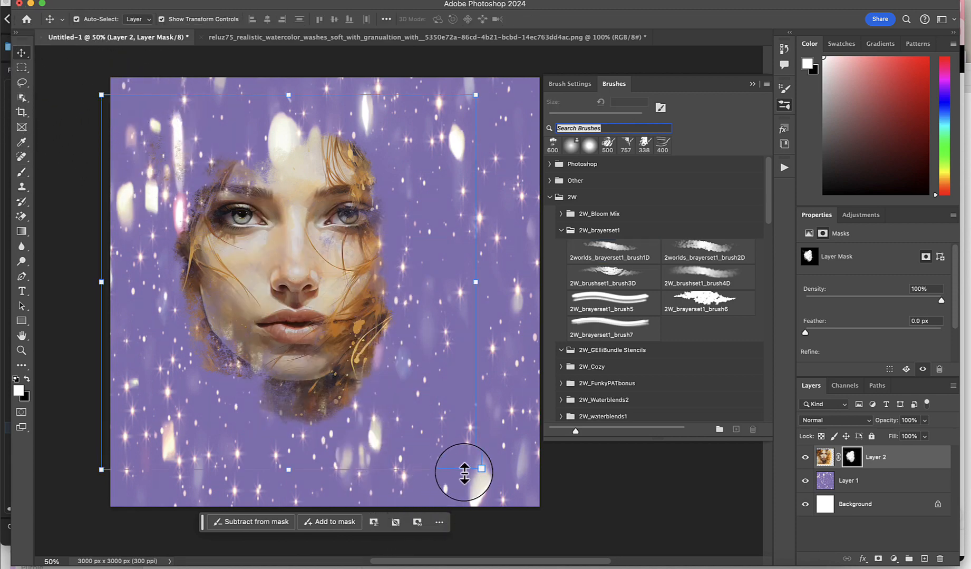
# Shrink the masked portrait to about 85% and again to about 94%, positioning it in the left half of the canvas
pyautogui.moveTo(475, 469); pyautogui.dragTo(419, 412)
pyautogui.moveTo(289, 231); pyautogui.dragTo(275, 270)
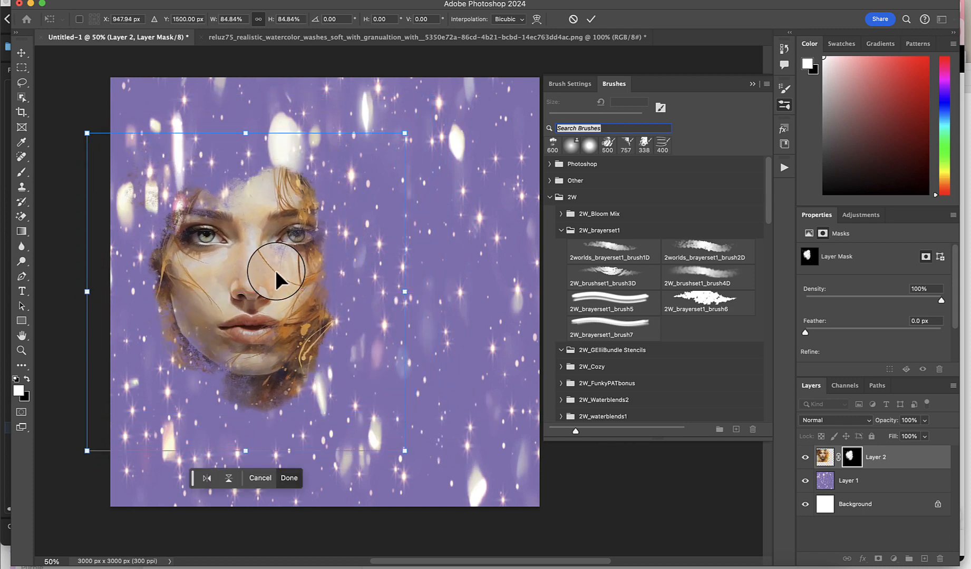
pyautogui.click(31, 58)
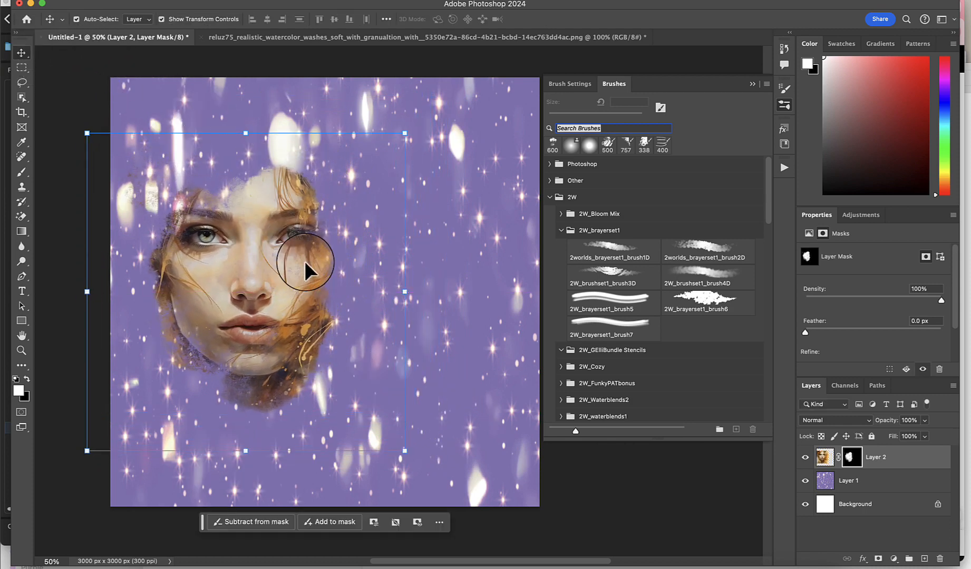
pyautogui.moveTo(404, 132); pyautogui.dragTo(389, 148)
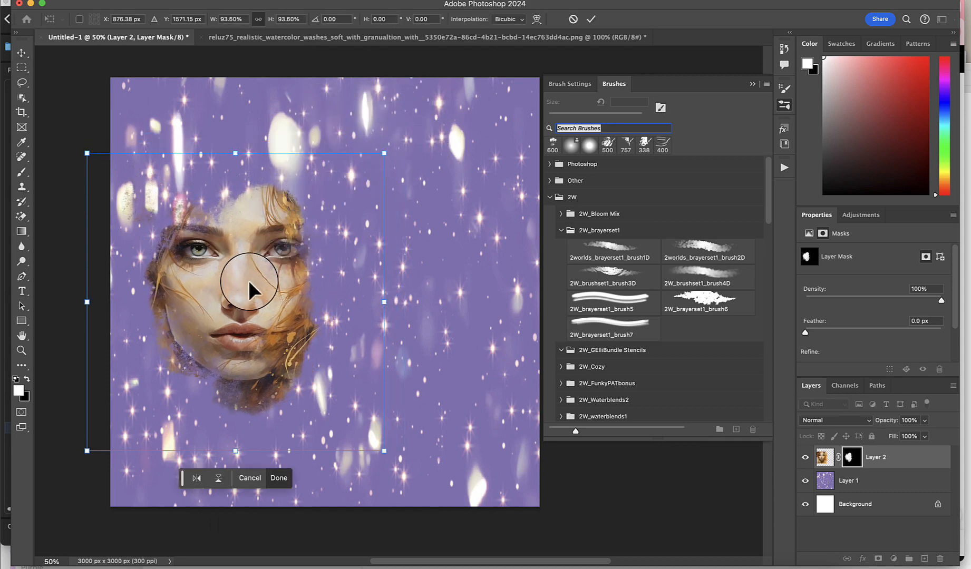
pyautogui.moveTo(248, 280); pyautogui.dragTo(251, 259)
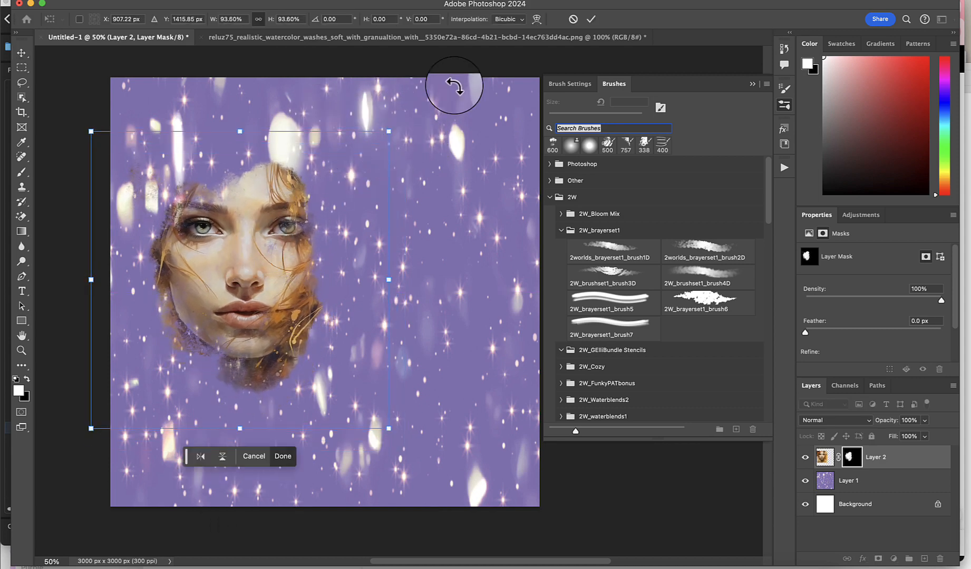
pyautogui.click(596, 19)
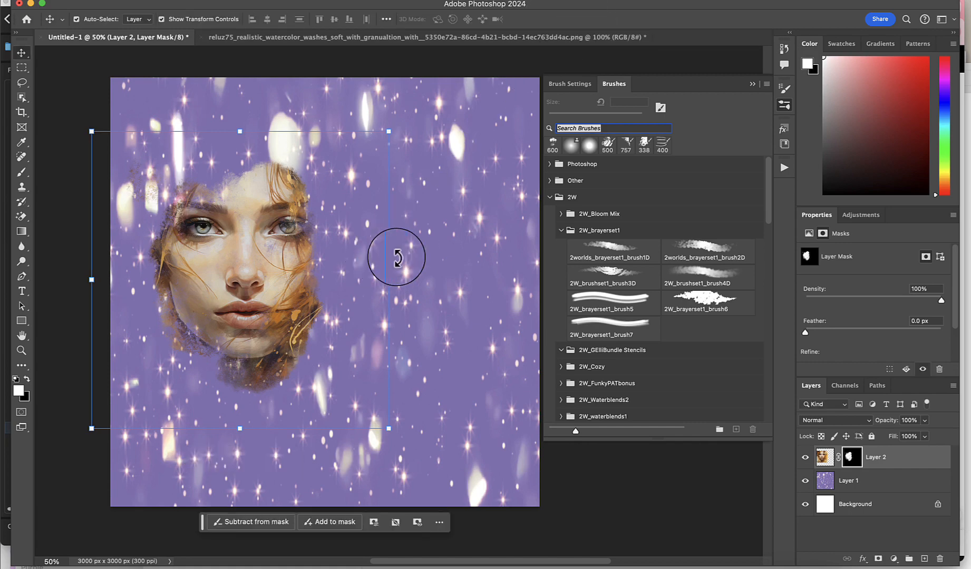
# Paint white on Layer 2's mask with the 2worlds_brayerset1_brush2D brush at 800 px to reveal more hair around the face
pyautogui.click(680, 247)
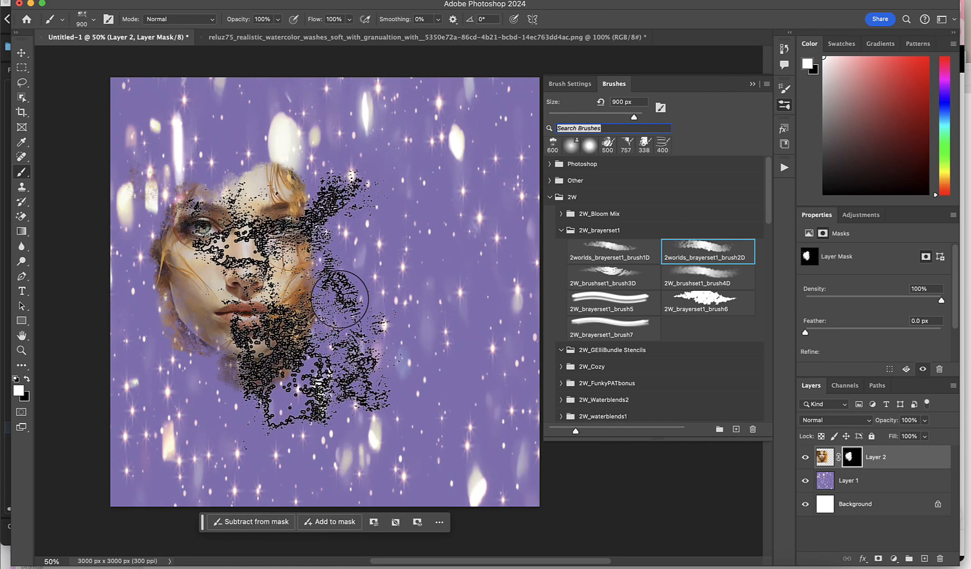
pyautogui.press('[')
pyautogui.press('[')
pyautogui.press('[')
pyautogui.press('[')
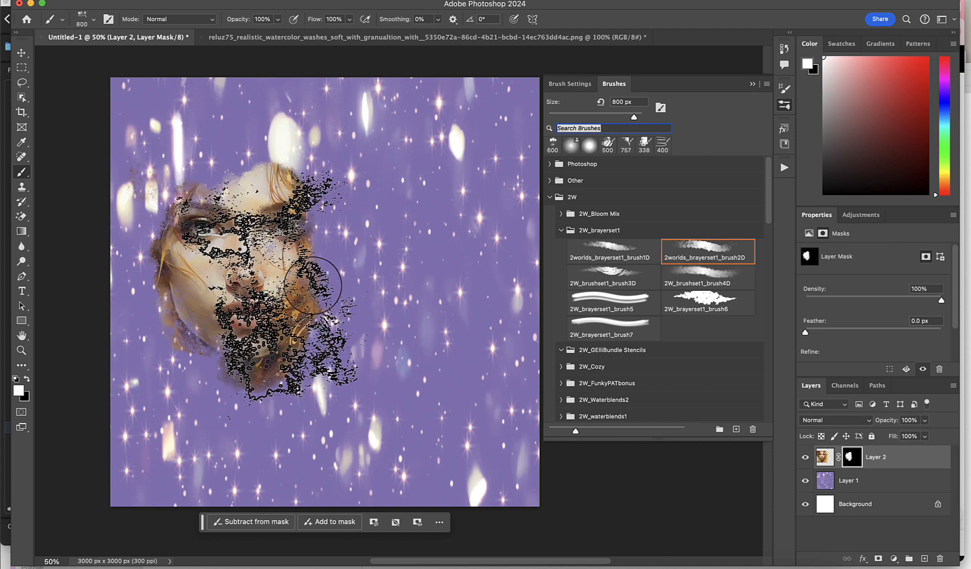
pyautogui.moveTo(317, 273)
pyautogui.mouseDown()
pyautogui.moveTo(325, 243)
pyautogui.moveTo(317, 171)
pyautogui.moveTo(326, 175)
pyautogui.moveTo(310, 185)
pyautogui.moveTo(287, 162)
pyautogui.moveTo(316, 171)
pyautogui.moveTo(293, 154)
pyautogui.moveTo(273, 145)
pyautogui.moveTo(256, 165)
pyautogui.moveTo(242, 154)
pyautogui.moveTo(214, 219)
pyautogui.moveTo(189, 181)
pyautogui.moveTo(174, 183)
pyautogui.moveTo(156, 285)
pyautogui.moveTo(176, 387)
pyautogui.moveTo(261, 381)
pyautogui.moveTo(258, 391)
pyautogui.moveTo(213, 363)
pyautogui.moveTo(235, 355)
pyautogui.moveTo(290, 350)
pyautogui.moveTo(298, 371)
pyautogui.moveTo(307, 296)
pyautogui.moveTo(330, 369)
pyautogui.moveTo(348, 364)
pyautogui.moveTo(350, 272)
pyautogui.moveTo(369, 287)
pyautogui.moveTo(369, 345)
pyautogui.moveTo(347, 312)
pyautogui.moveTo(357, 244)
pyautogui.moveTo(341, 219)
pyautogui.moveTo(319, 113)
pyautogui.moveTo(209, 181)
pyautogui.moveTo(172, 240)
pyautogui.moveTo(132, 256)
pyautogui.moveTo(109, 283)
pyautogui.moveTo(156, 320)
pyautogui.moveTo(136, 335)
pyautogui.moveTo(154, 352)
pyautogui.moveTo(192, 349)
pyautogui.moveTo(234, 239)
pyautogui.moveTo(293, 210)
pyautogui.moveTo(298, 119)
pyautogui.moveTo(318, 108)
pyautogui.moveTo(292, 100)
pyautogui.mouseUp()
# Paint black on Layer 2's mask with the 2W_brushset1_brush4D brush at 700 px to soften the portrait's upper edge
pyautogui.press('x')
pyautogui.click(599, 289)
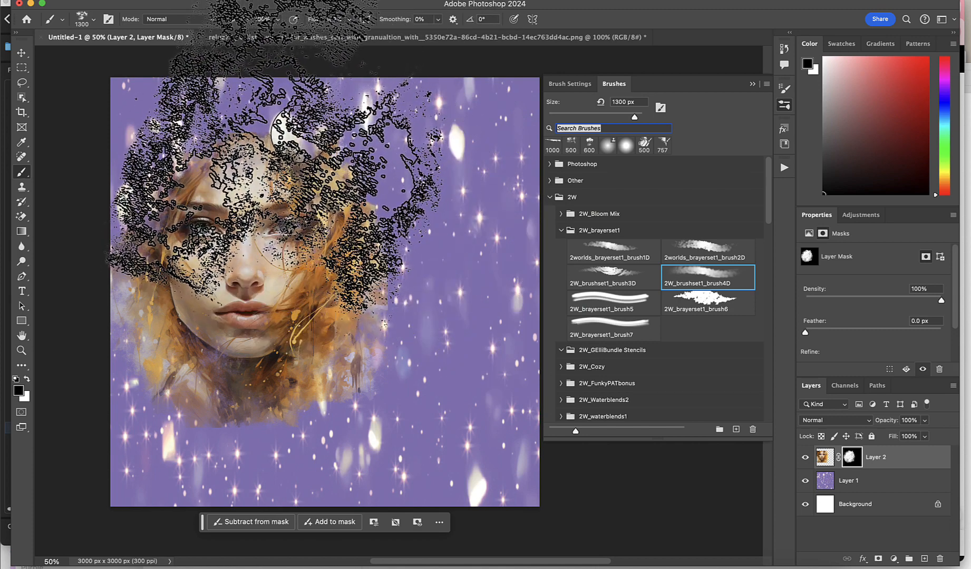
pyautogui.press('[')
pyautogui.press('[')
pyautogui.press('[')
pyautogui.press('[')
pyautogui.press('[')
pyautogui.press('[')
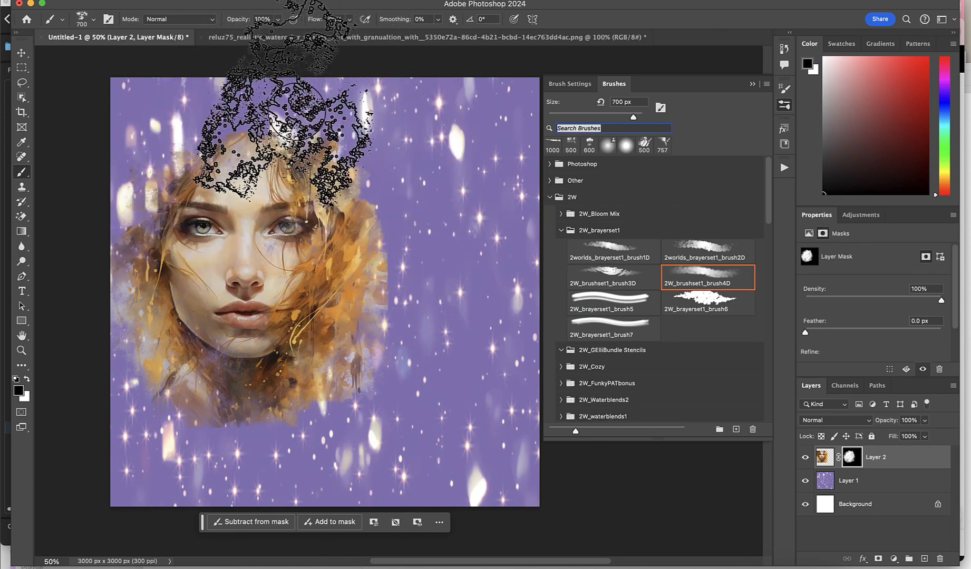
pyautogui.moveTo(293, 112)
pyautogui.mouseDown()
pyautogui.moveTo(285, 68)
pyautogui.moveTo(317, 68)
pyautogui.moveTo(268, 107)
pyautogui.mouseUp()
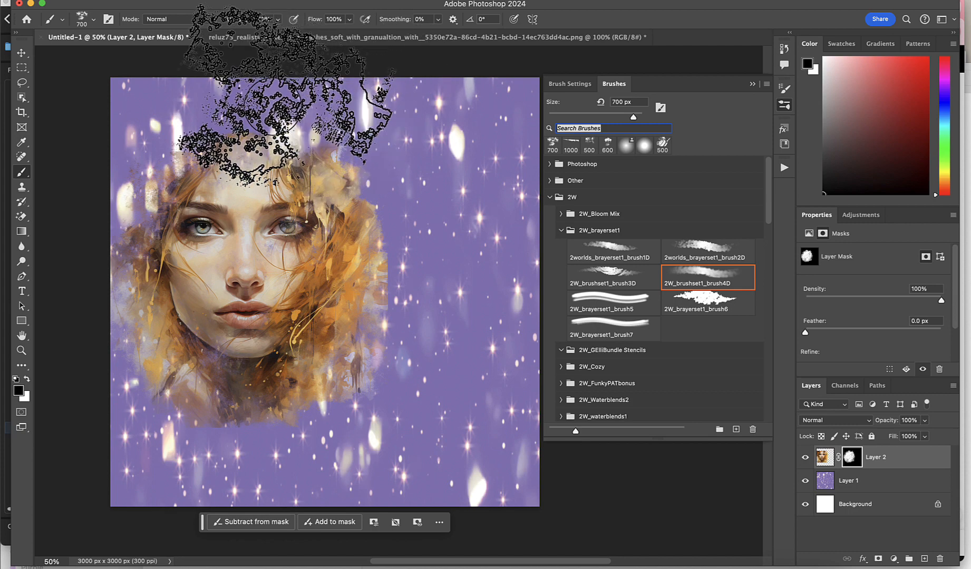
pyautogui.rightClick(419, 253)
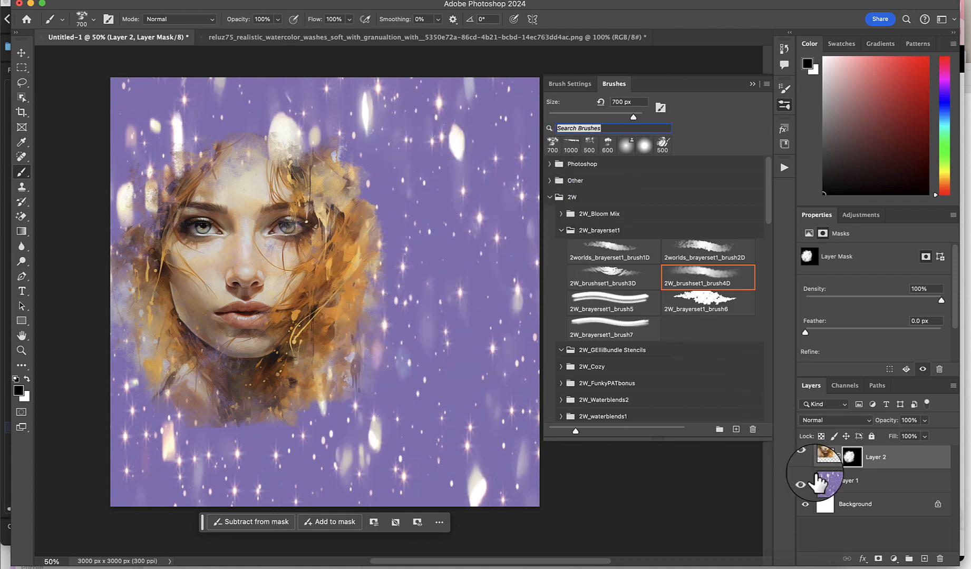
# Add a new layer above Layer 1 and set the foreground color to #5D5A9D from the Adobe Color theme in Chrome
pyautogui.click(838, 481)
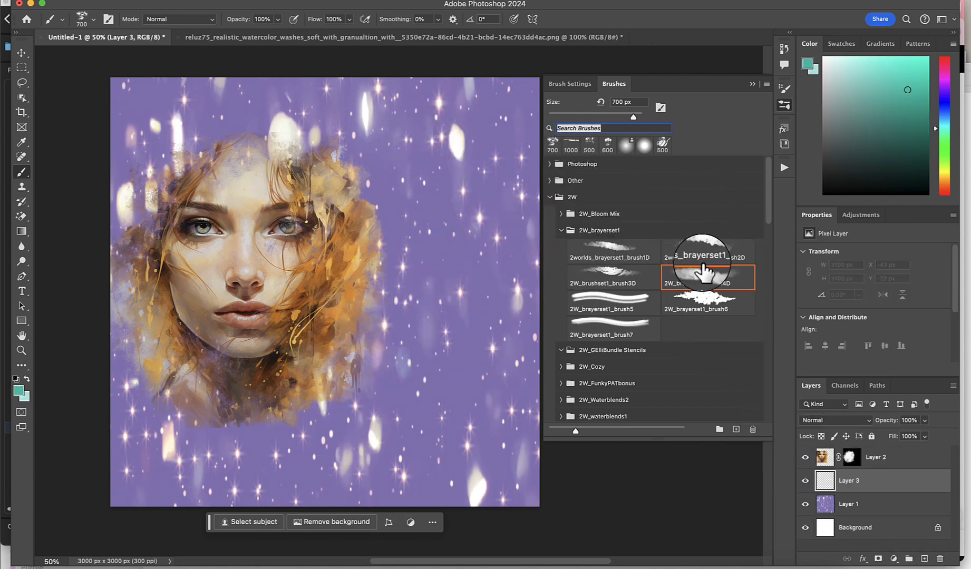
pyautogui.click(946, 107)
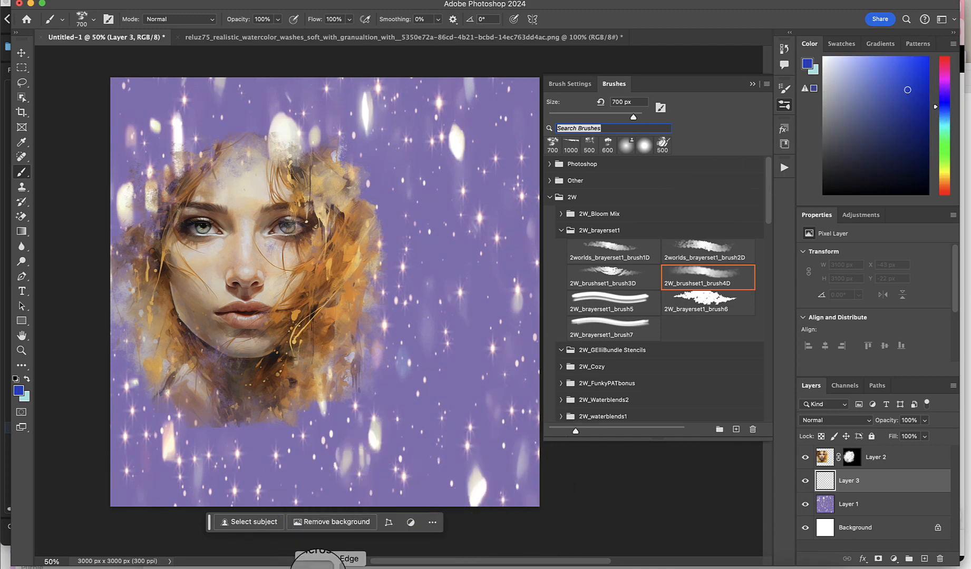
pyautogui.click(304, 564)
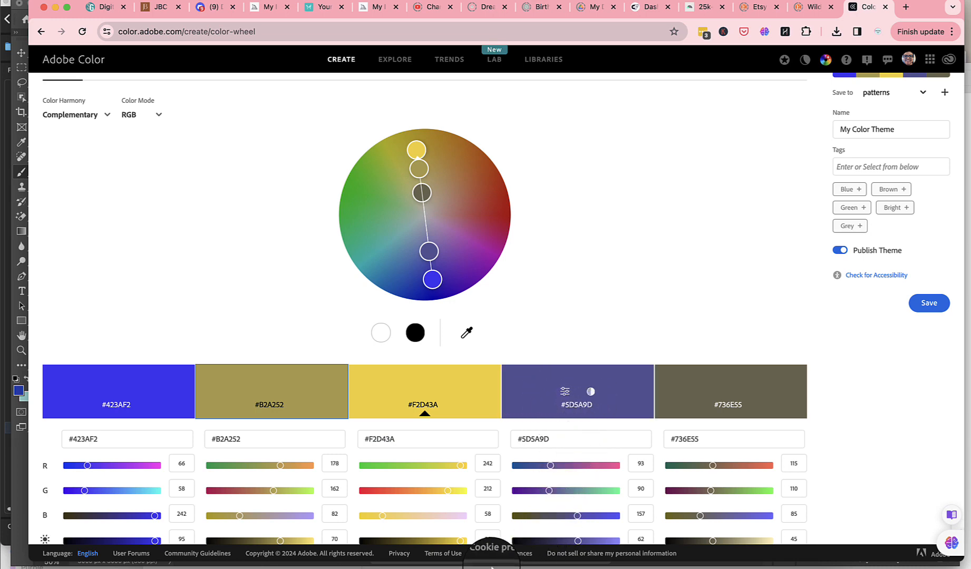
pyautogui.click(435, 566)
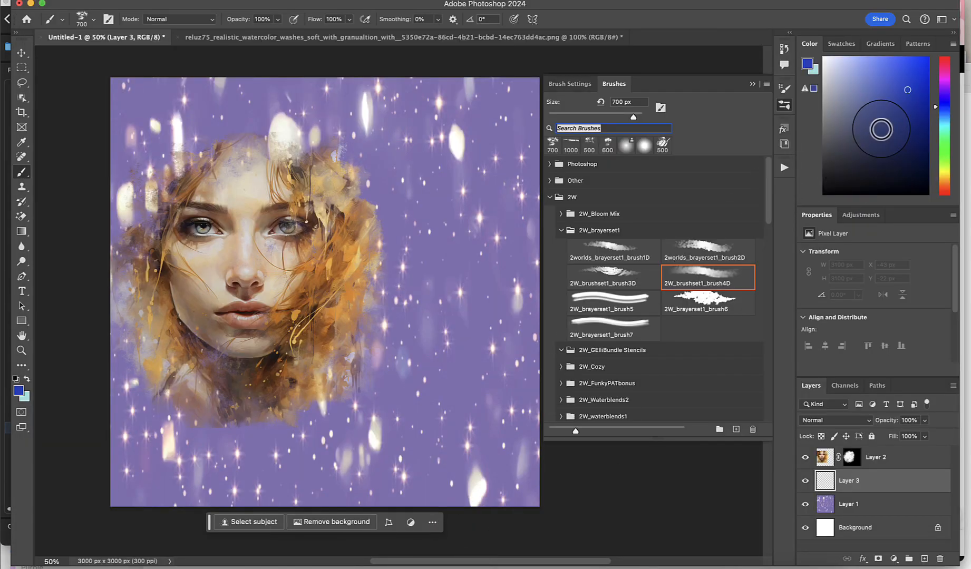
pyautogui.click(808, 65)
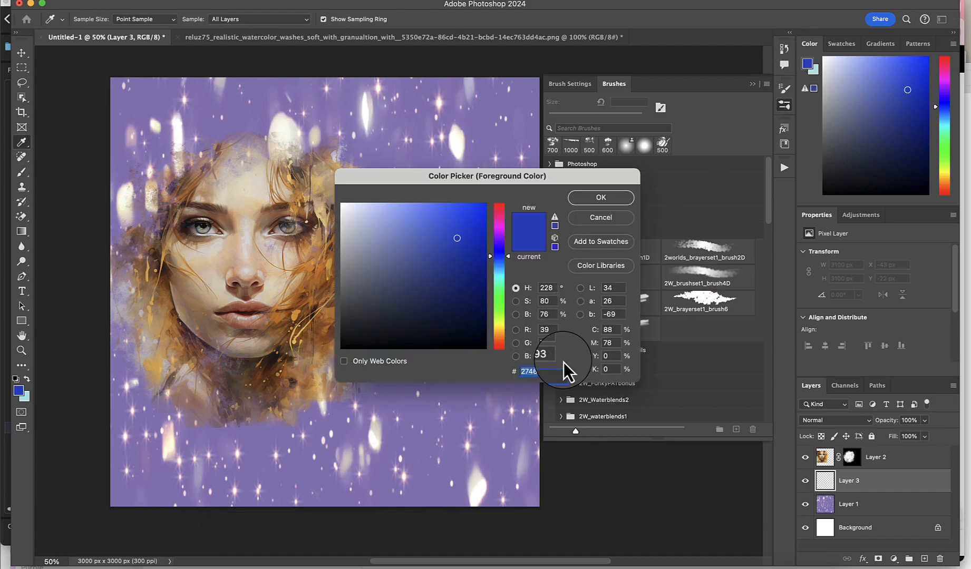
pyautogui.write('5A5A9D')
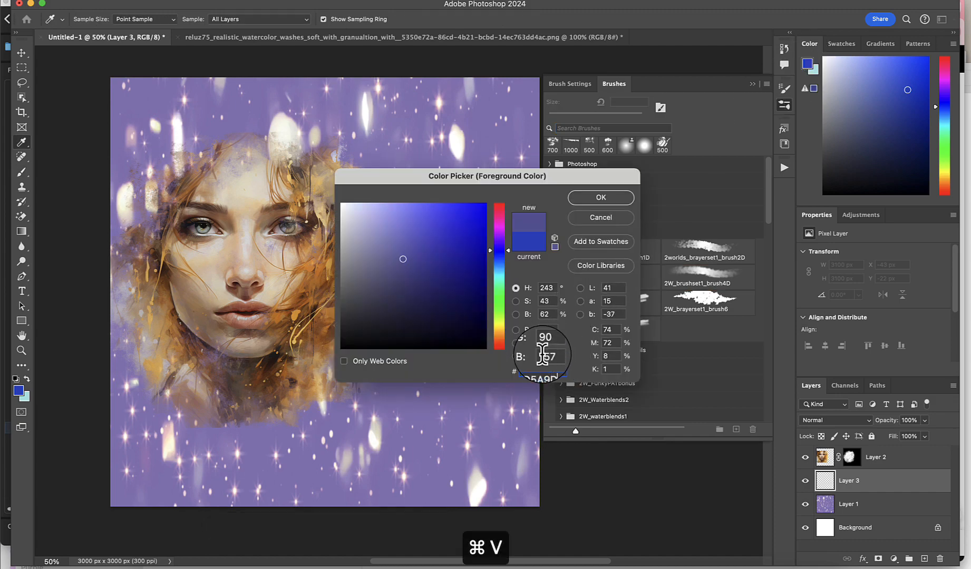
pyautogui.click(588, 202)
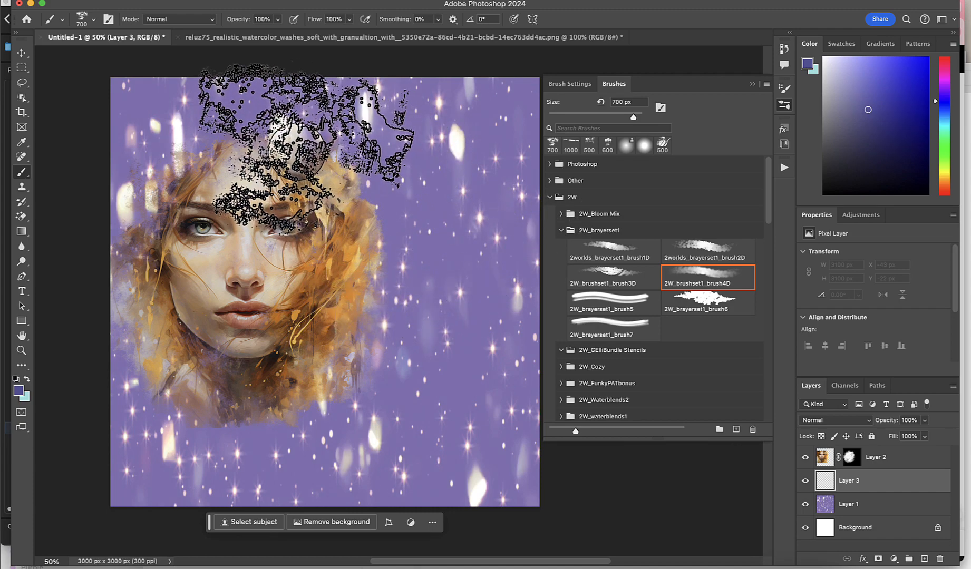
# Paint #5D5A9D on Layer 3 around the portrait with the 700 px 2W_brushset1_brush4D brush, covering the nearby sparkles
pyautogui.click(295, 150)
pyautogui.click(268, 94)
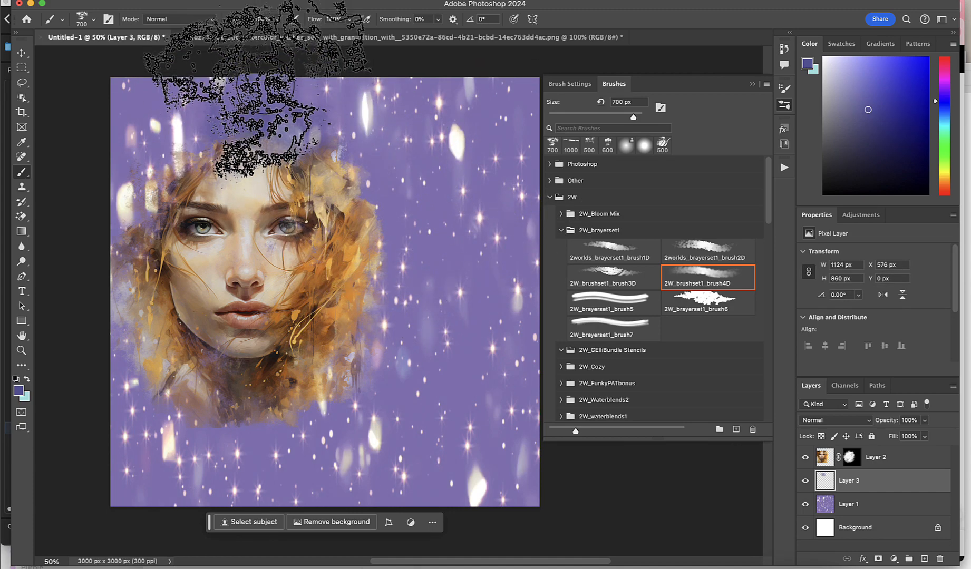
pyautogui.moveTo(267, 94)
pyautogui.mouseDown()
pyautogui.moveTo(355, 142)
pyautogui.moveTo(361, 150)
pyautogui.moveTo(347, 155)
pyautogui.moveTo(372, 179)
pyautogui.moveTo(372, 303)
pyautogui.moveTo(383, 350)
pyautogui.moveTo(302, 406)
pyautogui.moveTo(344, 389)
pyautogui.moveTo(344, 495)
pyautogui.moveTo(339, 417)
pyautogui.moveTo(356, 381)
pyautogui.moveTo(289, 400)
pyautogui.moveTo(294, 430)
pyautogui.moveTo(259, 434)
pyautogui.moveTo(316, 416)
pyautogui.moveTo(383, 345)
pyautogui.moveTo(394, 236)
pyautogui.moveTo(375, 175)
pyautogui.moveTo(386, 136)
pyautogui.moveTo(214, 94)
pyautogui.moveTo(175, 109)
pyautogui.moveTo(164, 162)
pyautogui.moveTo(122, 214)
pyautogui.moveTo(147, 267)
pyautogui.moveTo(138, 314)
pyautogui.moveTo(160, 384)
pyautogui.moveTo(189, 398)
pyautogui.moveTo(183, 419)
pyautogui.moveTo(221, 453)
pyautogui.moveTo(326, 347)
pyautogui.mouseUp()
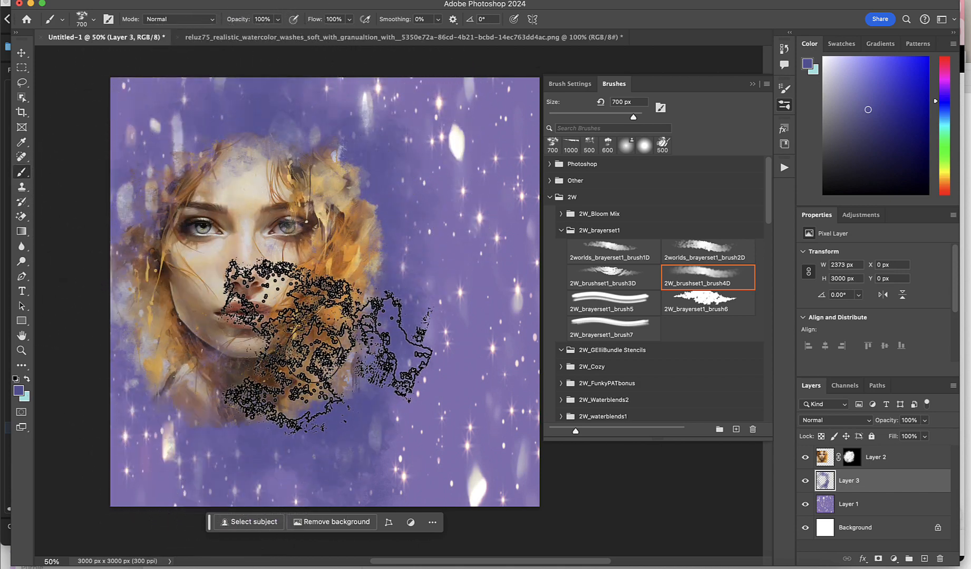
# Sample a dark brown and a lighter tan from the hair and paint them on Layer 3 around the portrait's edges
pyautogui.keyDown('alt'); pyautogui.click(332, 332); pyautogui.keyUp('alt')
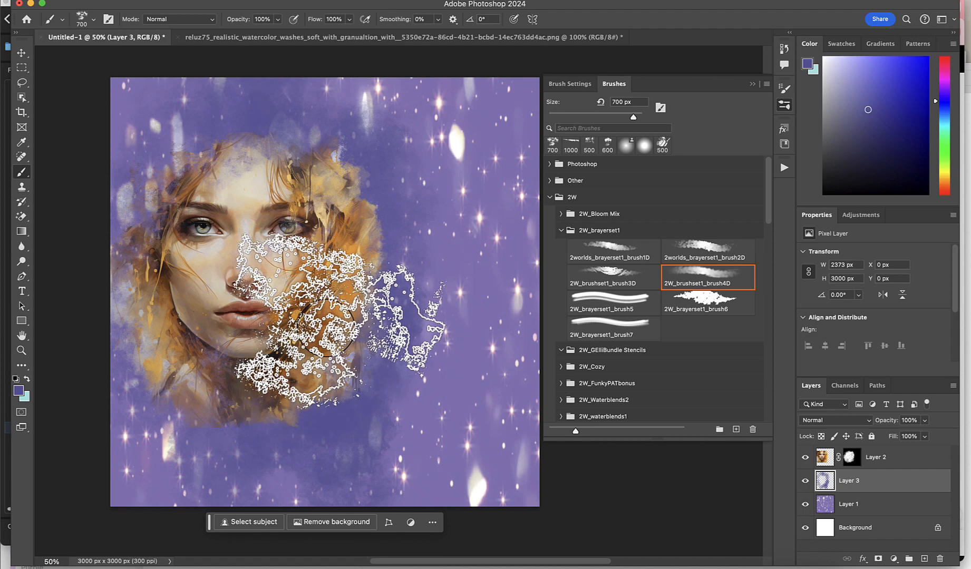
pyautogui.keyDown('alt'); pyautogui.click(335, 319); pyautogui.keyUp('alt')
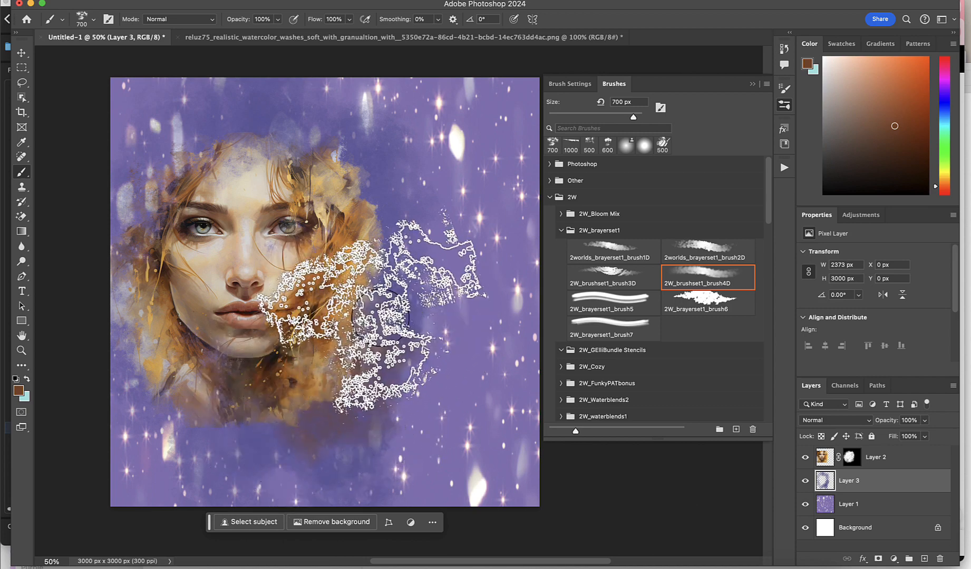
pyautogui.keyDown('alt'); pyautogui.click(331, 210); pyautogui.keyUp('alt')
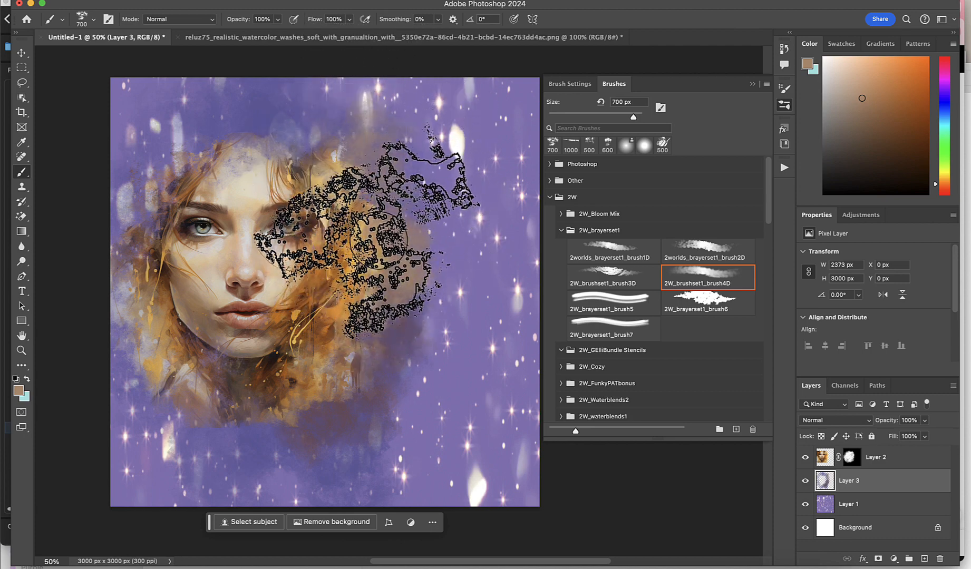
pyautogui.moveTo(253, 110)
pyautogui.mouseDown()
pyautogui.moveTo(311, 88)
pyautogui.moveTo(233, 135)
pyautogui.moveTo(213, 133)
pyautogui.moveTo(163, 172)
pyautogui.mouseUp()
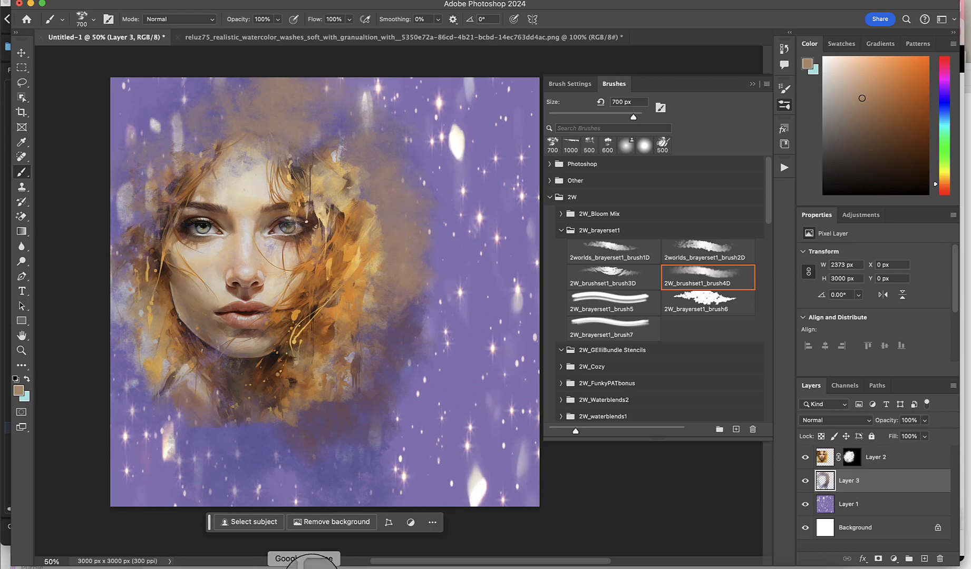
# Copy the yellow #F2D43A from the Adobe Color theme in Chrome and set it as the brush's foreground color in Photoshop
pyautogui.click(311, 566)
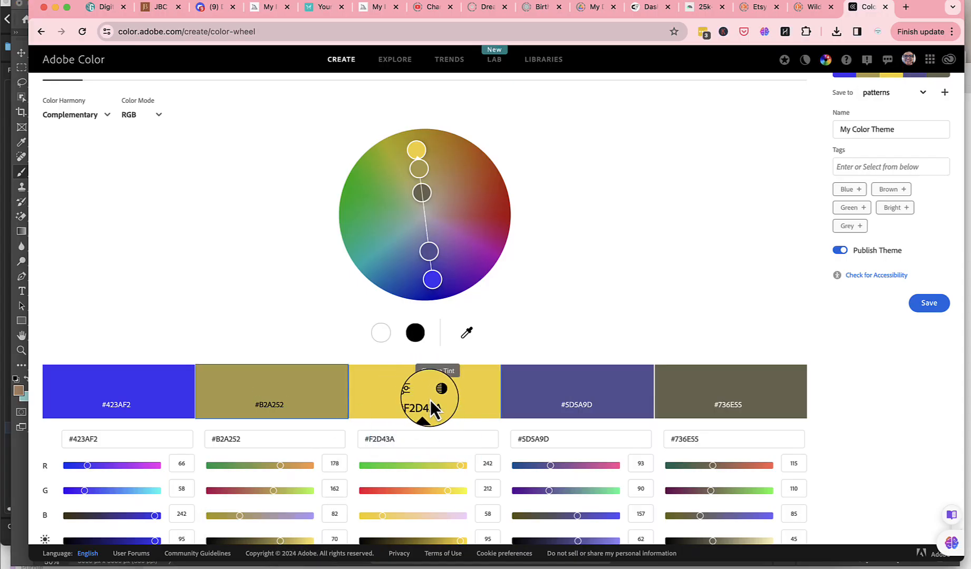
pyautogui.click(399, 441)
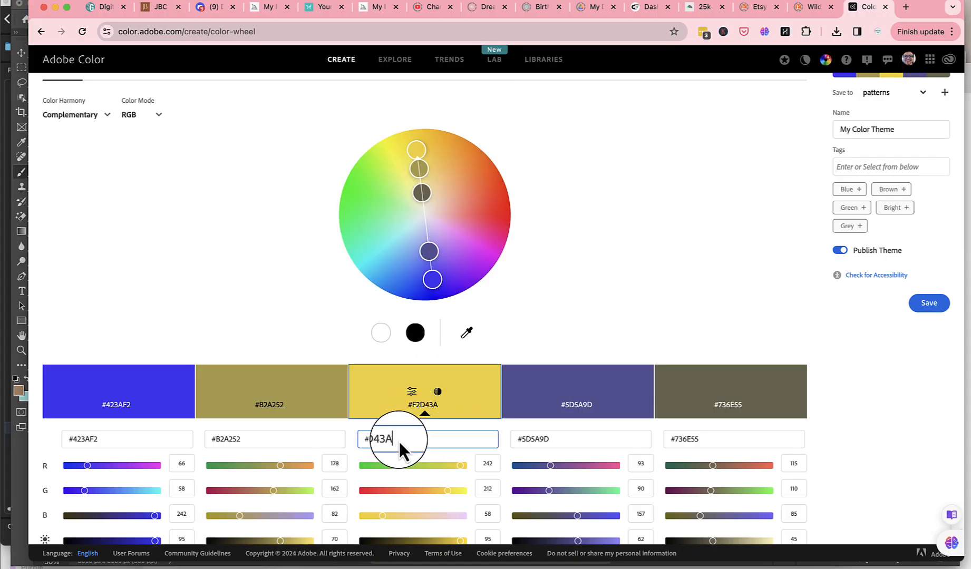
pyautogui.click(425, 406)
pyautogui.click(440, 565)
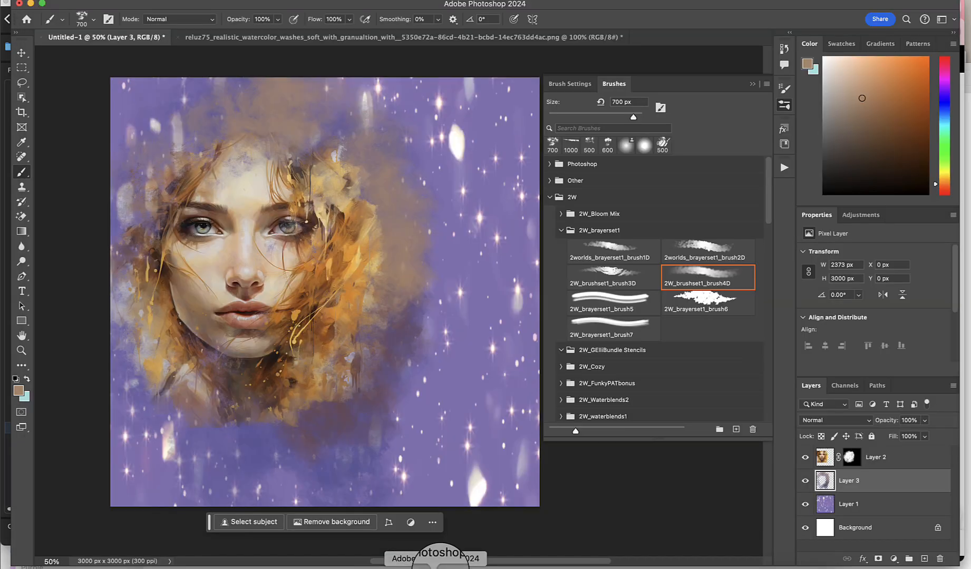
pyautogui.click(810, 60)
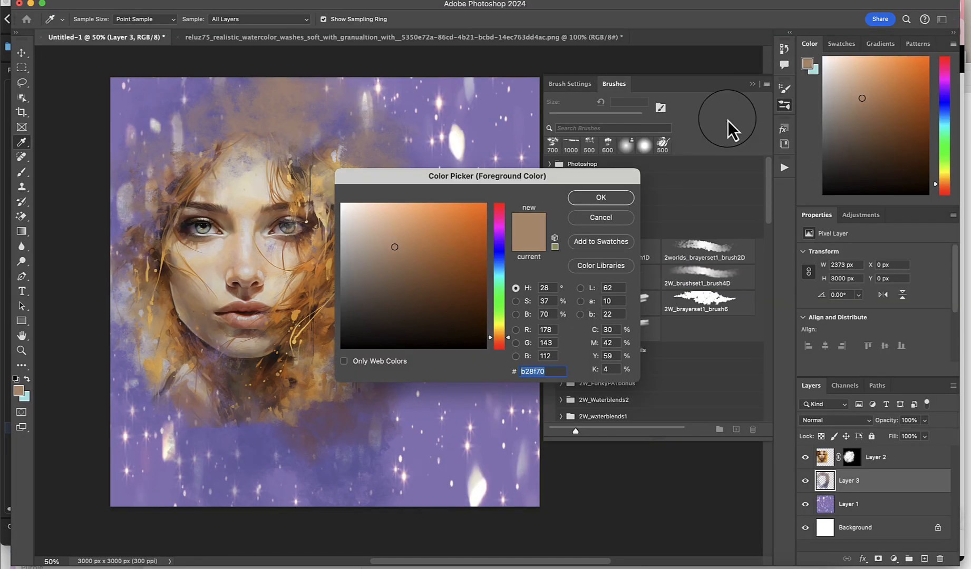
pyautogui.press('super+v')
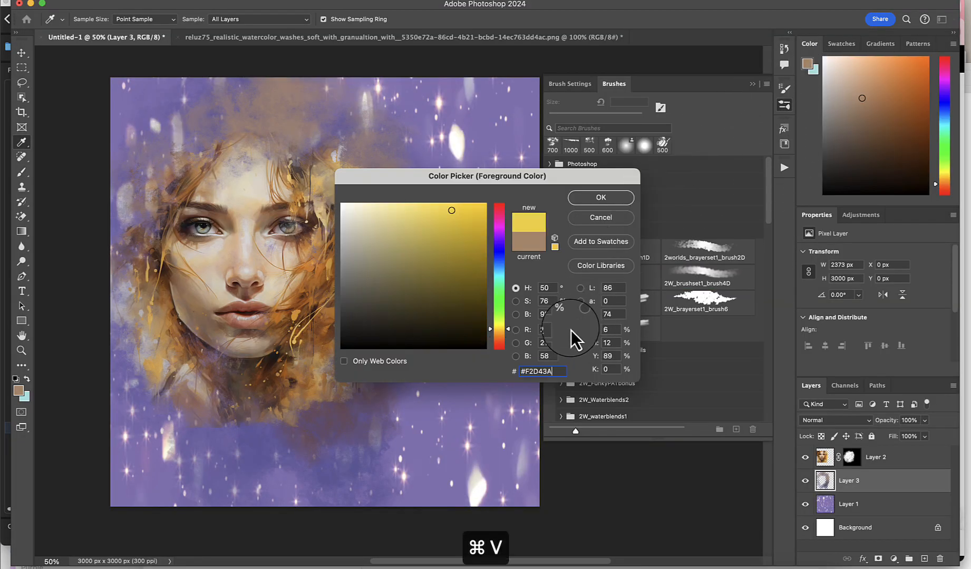
pyautogui.click(600, 198)
pyautogui.press('b')
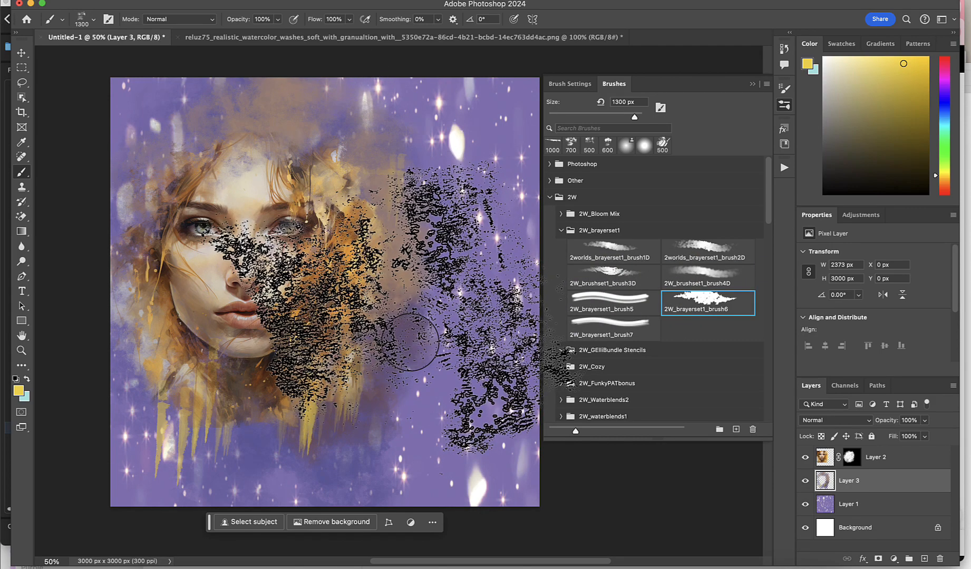
# Reduce the 2W_brayerset1_brush6 brush to 700 px
pyautogui.press('[')
pyautogui.press('[')
pyautogui.press('[')
pyautogui.press('[')
pyautogui.press('[')
pyautogui.press('[')
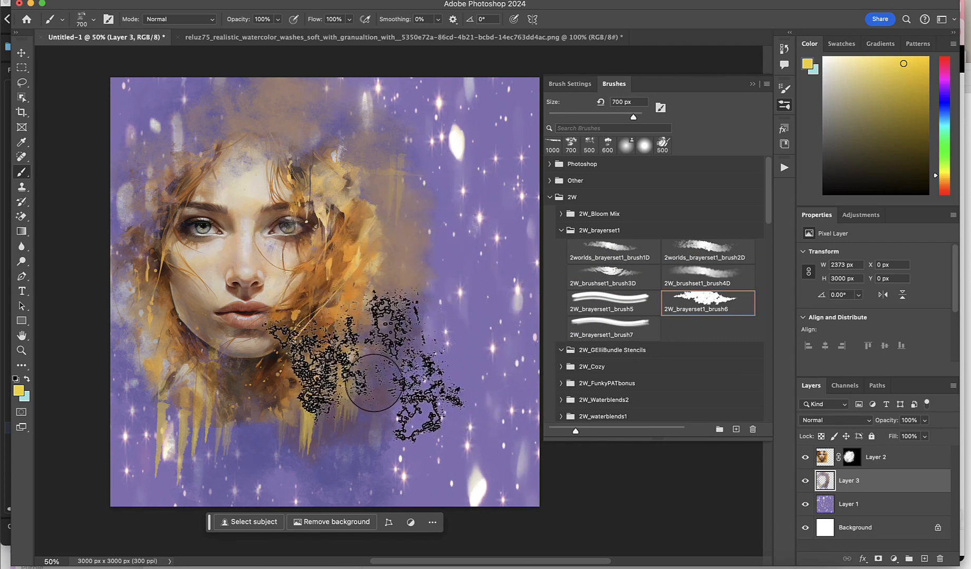
# Try a yellow patch on Layer 3 beside the lower right of the hair, and undo it
pyautogui.moveTo(377, 376); pyautogui.dragTo(382, 352)
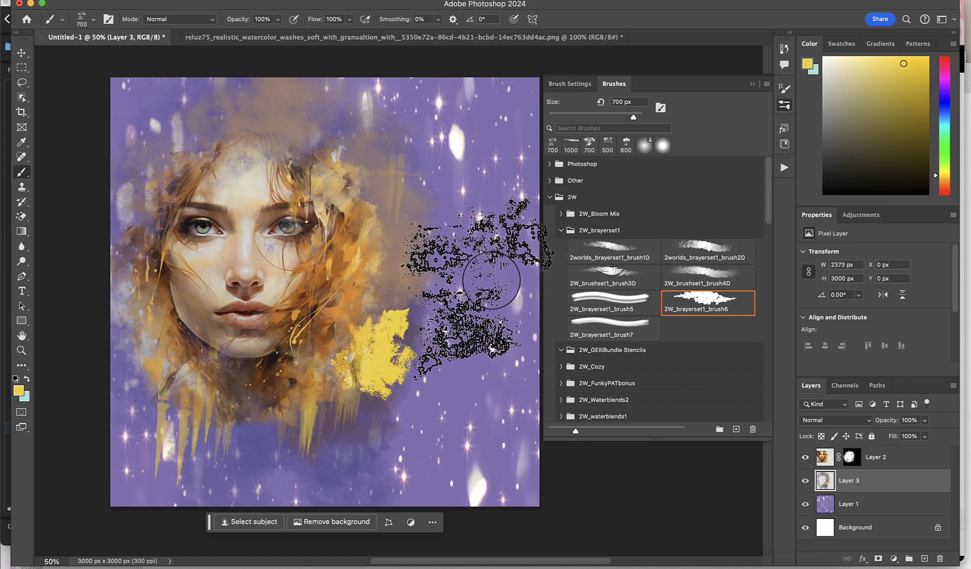
pyautogui.hotkey('alt', 'z')
pyautogui.hotkey('alt', 'z')
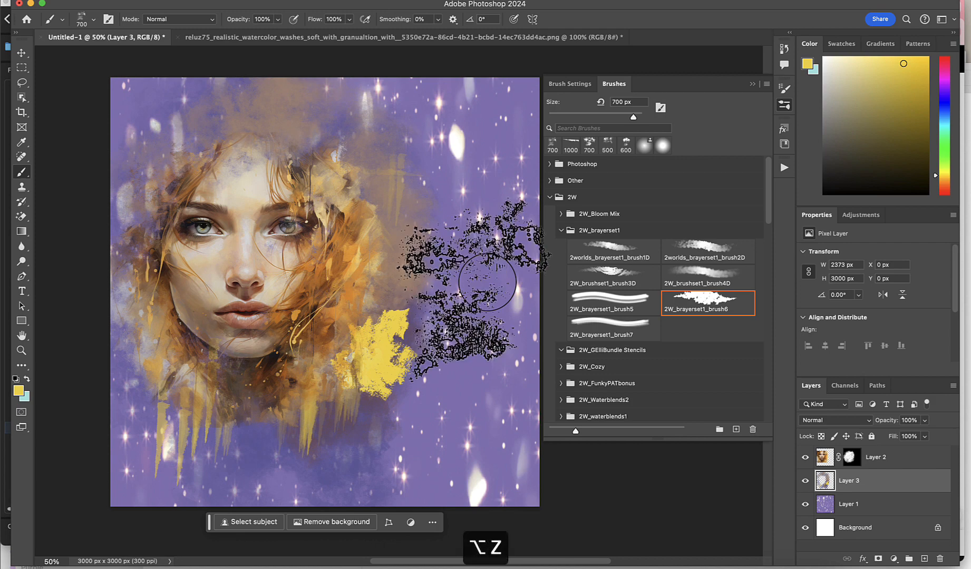
pyautogui.hotkey('alt', 'z')
pyautogui.press('super+z')
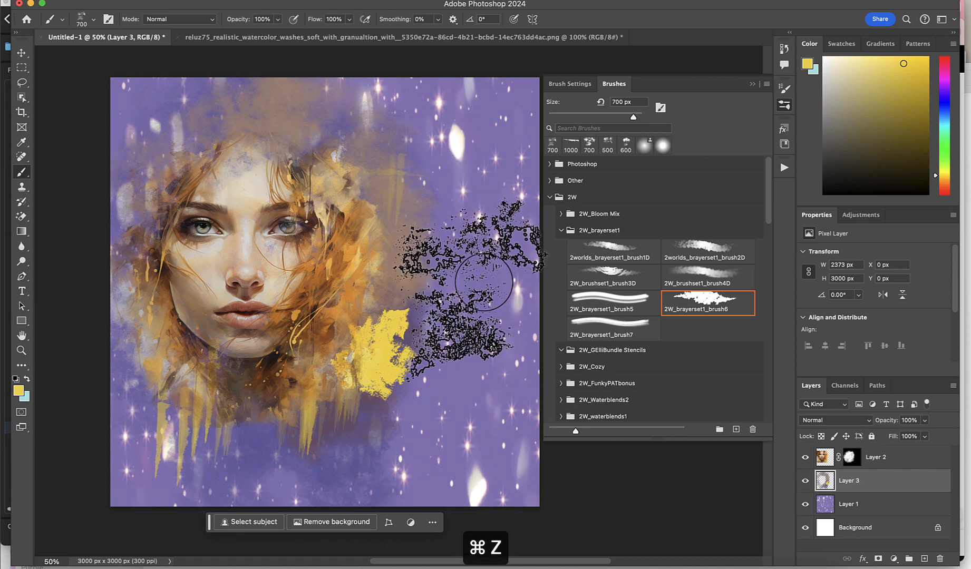
pyautogui.press('super+z')
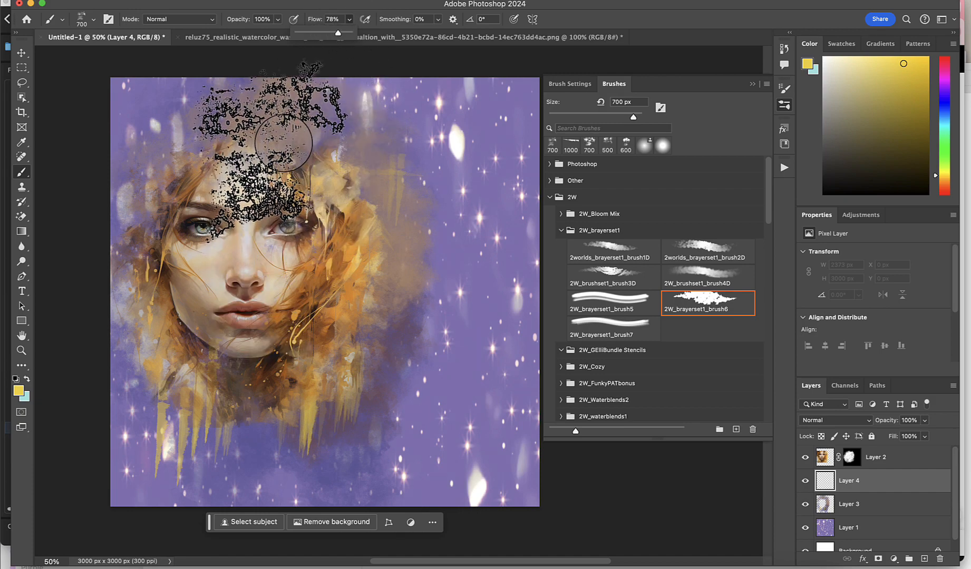
# Paint yellow #F2D43A patches around the portrait on Layer 4 with the 700 px brush at 78% flow
pyautogui.click(285, 135)
pyautogui.moveTo(318, 146)
pyautogui.mouseDown()
pyautogui.moveTo(339, 149)
pyautogui.moveTo(346, 159)
pyautogui.moveTo(350, 147)
pyautogui.moveTo(336, 110)
pyautogui.moveTo(361, 227)
pyautogui.moveTo(374, 180)
pyautogui.moveTo(369, 277)
pyautogui.moveTo(384, 310)
pyautogui.moveTo(361, 342)
pyautogui.moveTo(366, 369)
pyautogui.moveTo(276, 419)
pyautogui.moveTo(230, 405)
pyautogui.moveTo(234, 395)
pyautogui.moveTo(171, 355)
pyautogui.moveTo(126, 342)
pyautogui.moveTo(142, 297)
pyautogui.moveTo(143, 214)
pyautogui.moveTo(141, 243)
pyautogui.moveTo(120, 245)
pyautogui.moveTo(116, 223)
pyautogui.moveTo(129, 164)
pyautogui.moveTo(140, 204)
pyautogui.mouseUp()
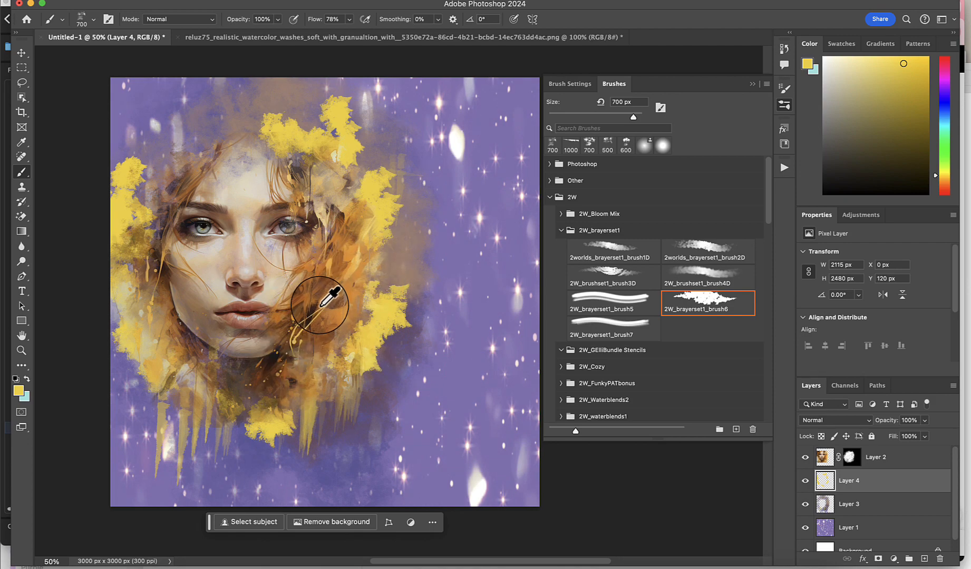
# Sample two orange-brown tones from the hair and paint patches of them around the portrait on Layer 4
pyautogui.keyDown('alt'); pyautogui.click(316, 302); pyautogui.keyUp('alt')
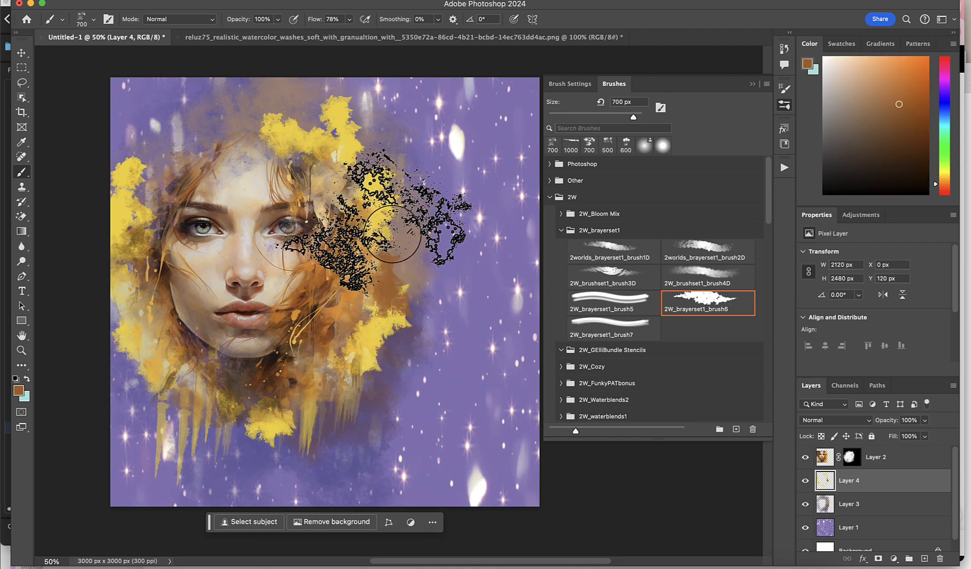
pyautogui.moveTo(411, 205)
pyautogui.mouseDown()
pyautogui.moveTo(405, 228)
pyautogui.moveTo(424, 261)
pyautogui.moveTo(393, 187)
pyautogui.moveTo(403, 173)
pyautogui.moveTo(379, 156)
pyautogui.moveTo(376, 108)
pyautogui.moveTo(335, 174)
pyautogui.moveTo(248, 181)
pyautogui.moveTo(129, 143)
pyautogui.mouseUp()
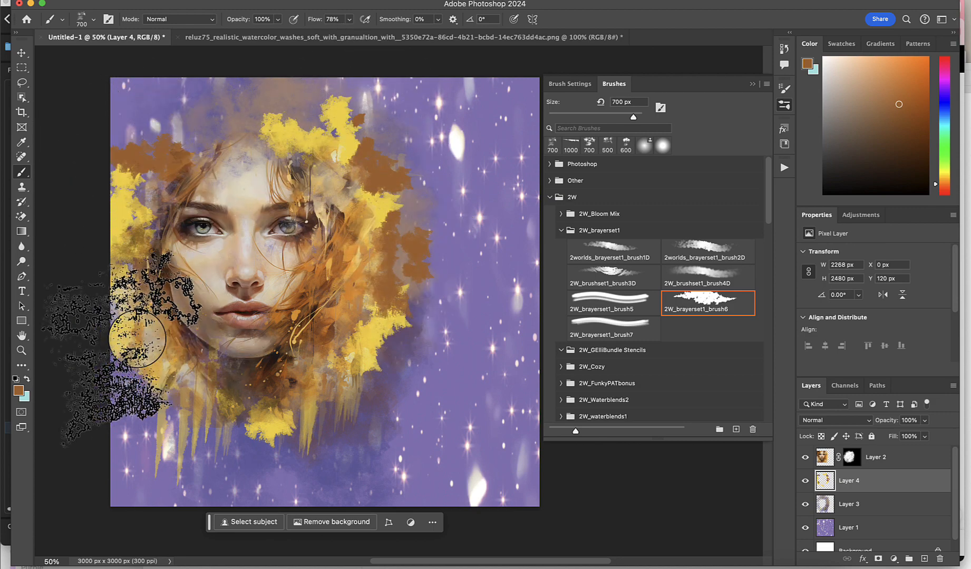
pyautogui.keyDown('alt'); pyautogui.click(189, 329); pyautogui.keyUp('alt')
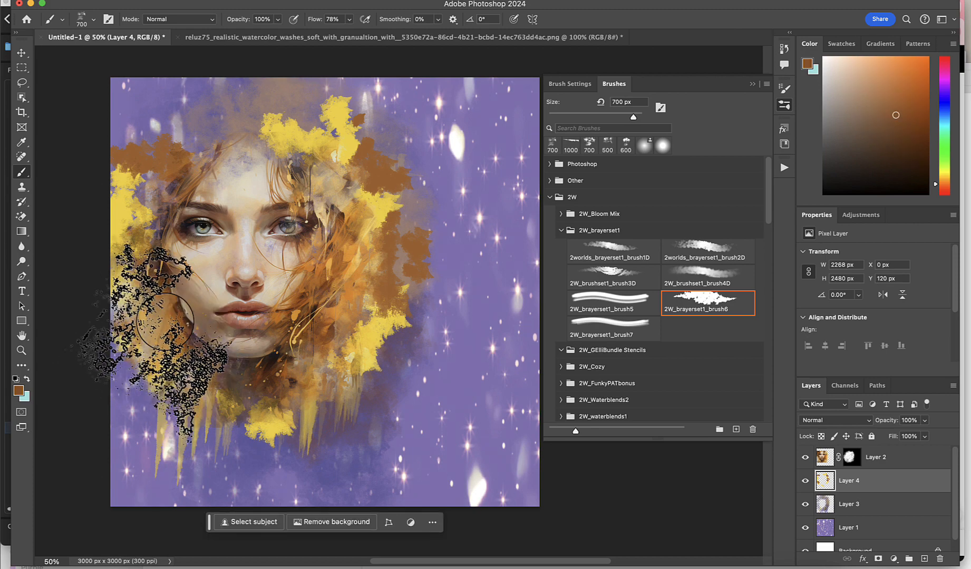
pyautogui.moveTo(127, 303)
pyautogui.mouseDown()
pyautogui.moveTo(190, 362)
pyautogui.moveTo(228, 424)
pyautogui.moveTo(251, 432)
pyautogui.moveTo(299, 379)
pyautogui.mouseUp()
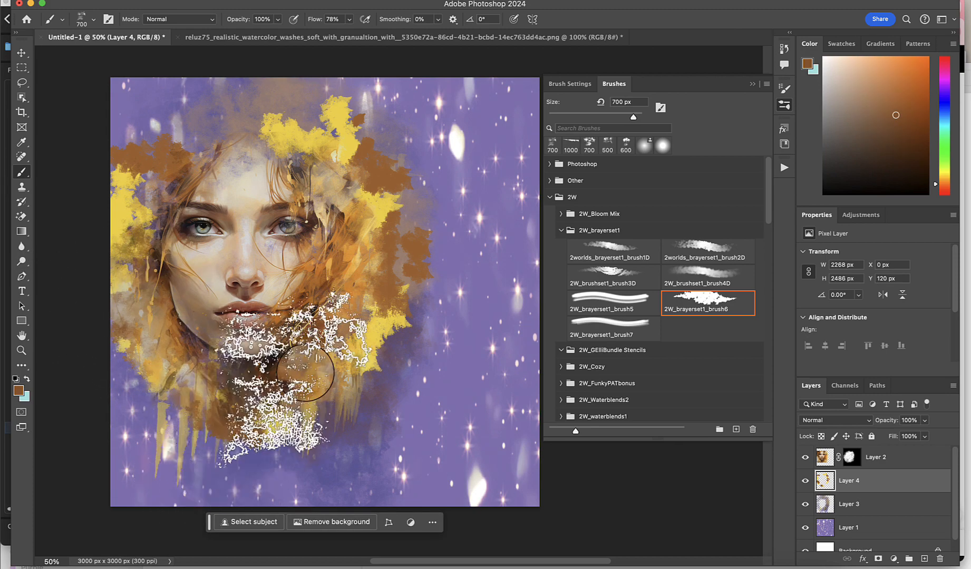
# Sample an orange and a tan tone from the hair and paint patches of them beside the hair's right side on Layer 4
pyautogui.keyDown('alt'); pyautogui.click(340, 312); pyautogui.keyUp('alt')
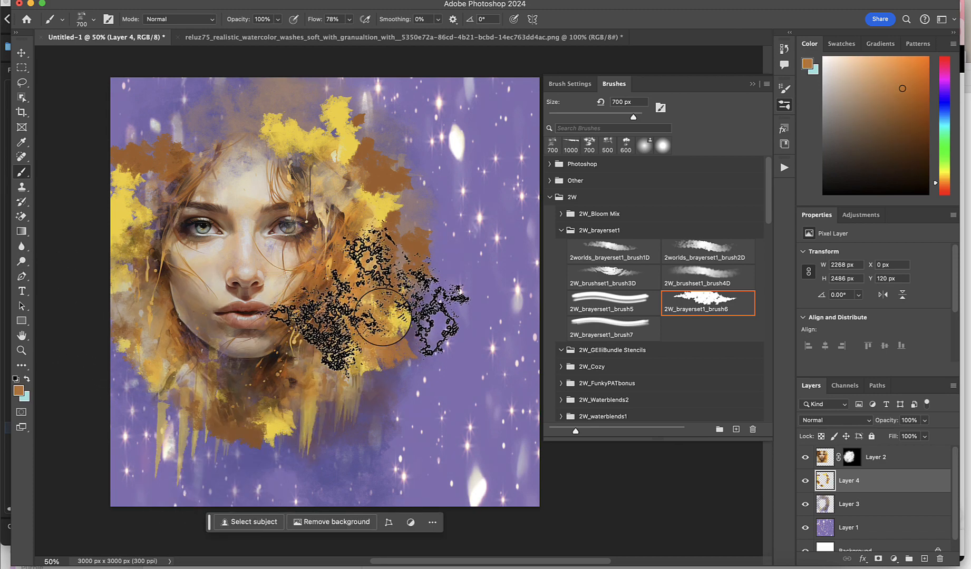
pyautogui.keyDown('alt'); pyautogui.click(343, 191); pyautogui.keyUp('alt')
pyautogui.keyDown('alt'); pyautogui.click(343, 190); pyautogui.keyUp('alt')
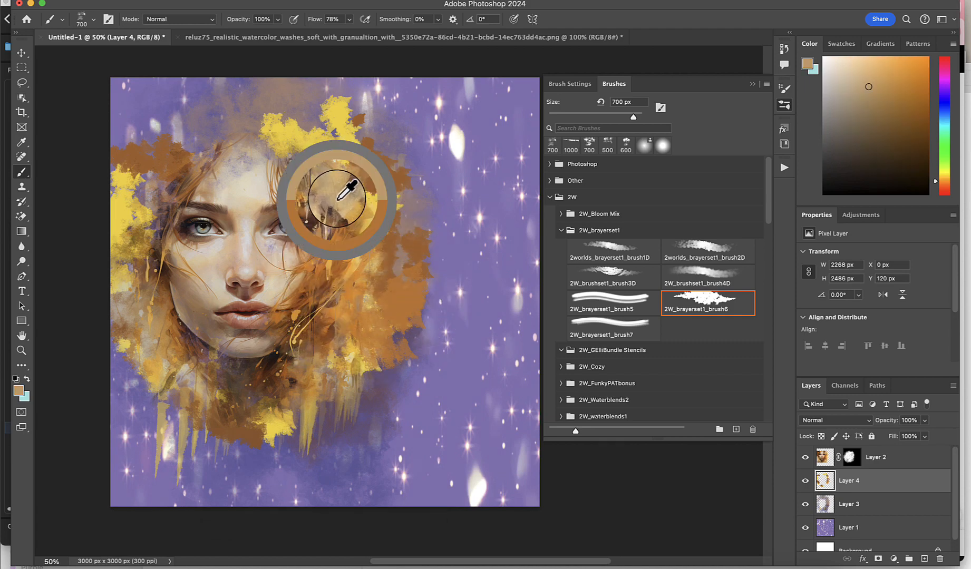
pyautogui.click(361, 124)
# Sample a golden yellow and a dark brown from the hair and paint patches of them around the portrait, including above its upper left
pyautogui.keyDown('alt'); pyautogui.click(304, 353); pyautogui.keyUp('alt')
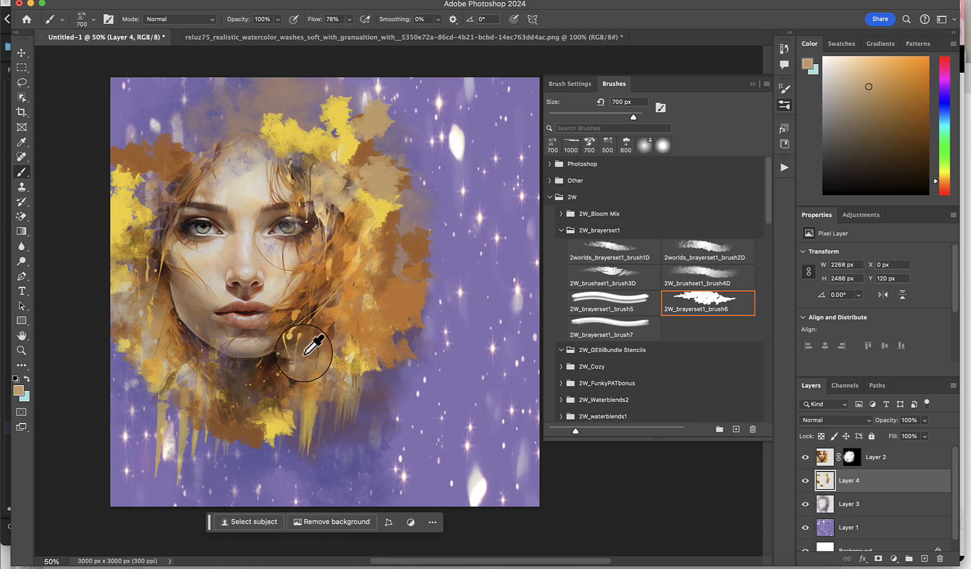
pyautogui.keyDown('alt'); pyautogui.click(216, 394); pyautogui.keyUp('alt')
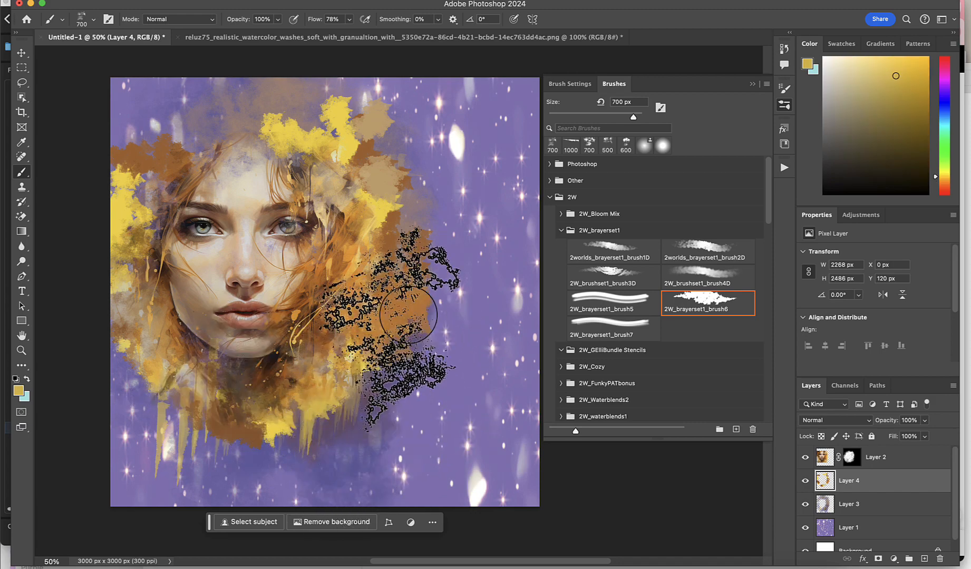
pyautogui.click(221, 110)
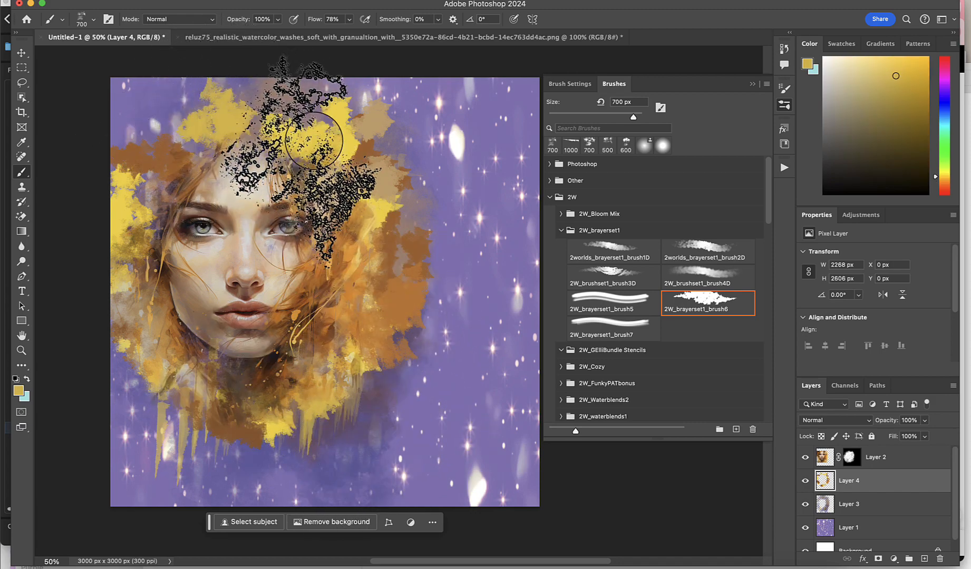
pyautogui.keyDown('alt'); pyautogui.click(307, 212); pyautogui.keyUp('alt')
pyautogui.keyDown('alt'); pyautogui.click(302, 240); pyautogui.keyUp('alt')
pyautogui.click(196, 120)
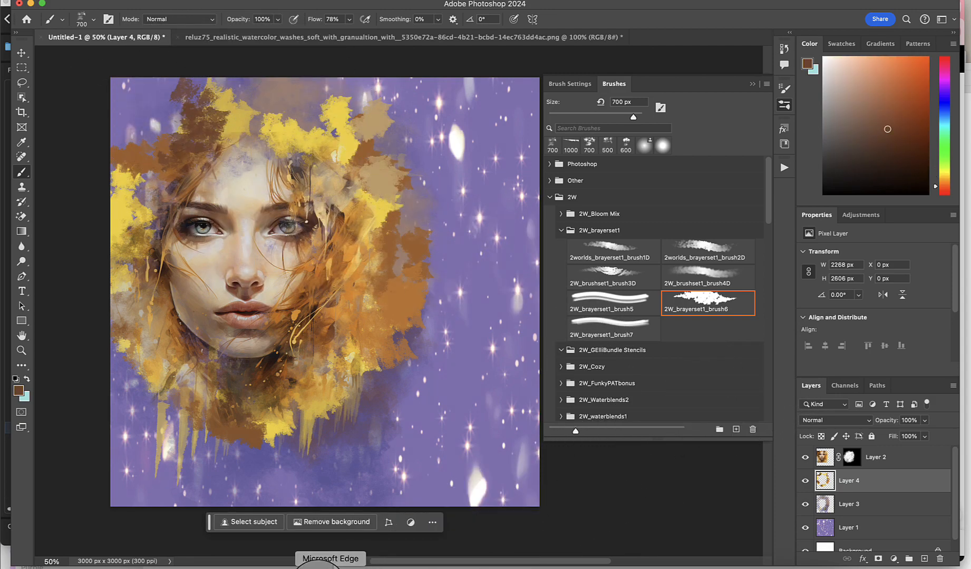
# Switch to the Adobe Color page in the browser, copy blue #423AF2, and set it as Photoshop's foreground color
pyautogui.click(306, 565)
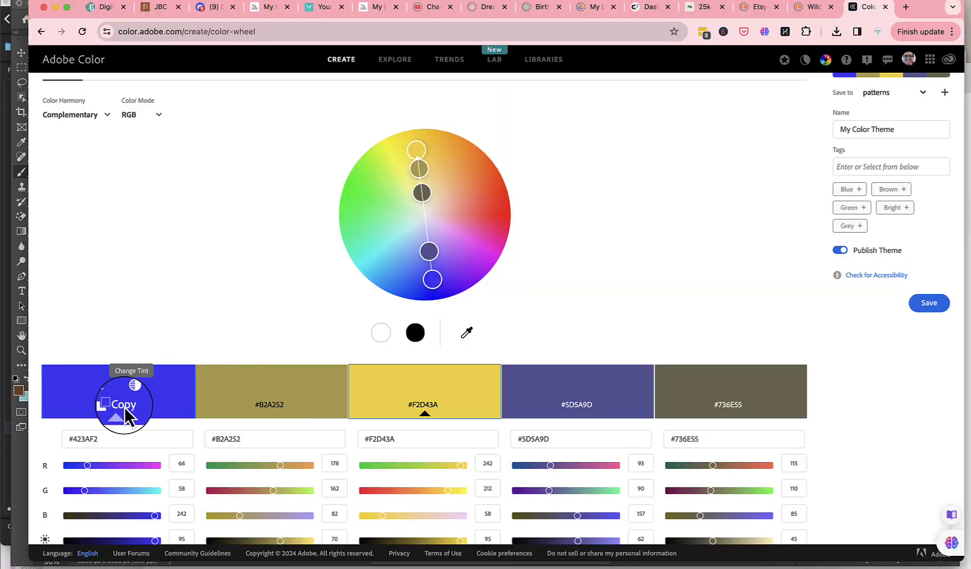
pyautogui.click(429, 565)
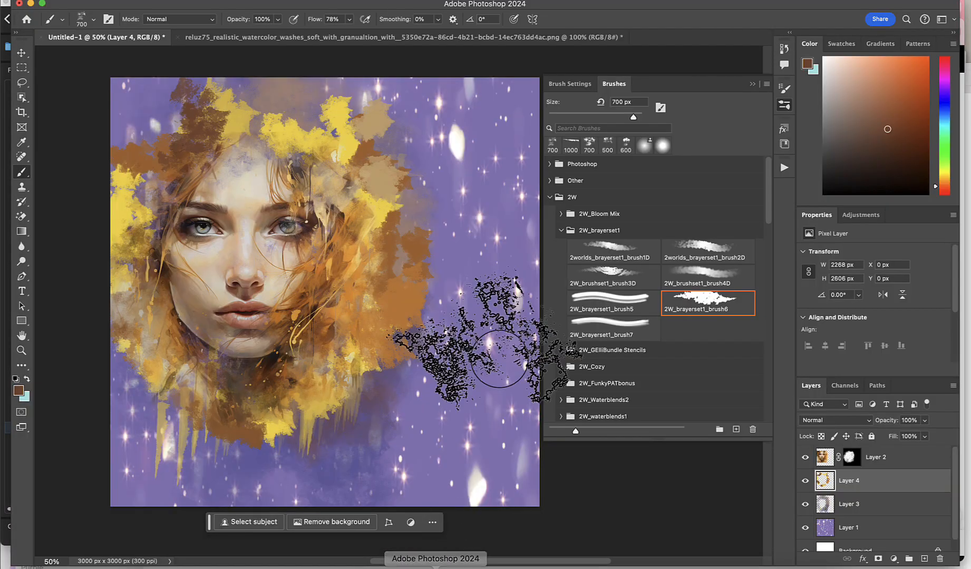
pyautogui.click(806, 66)
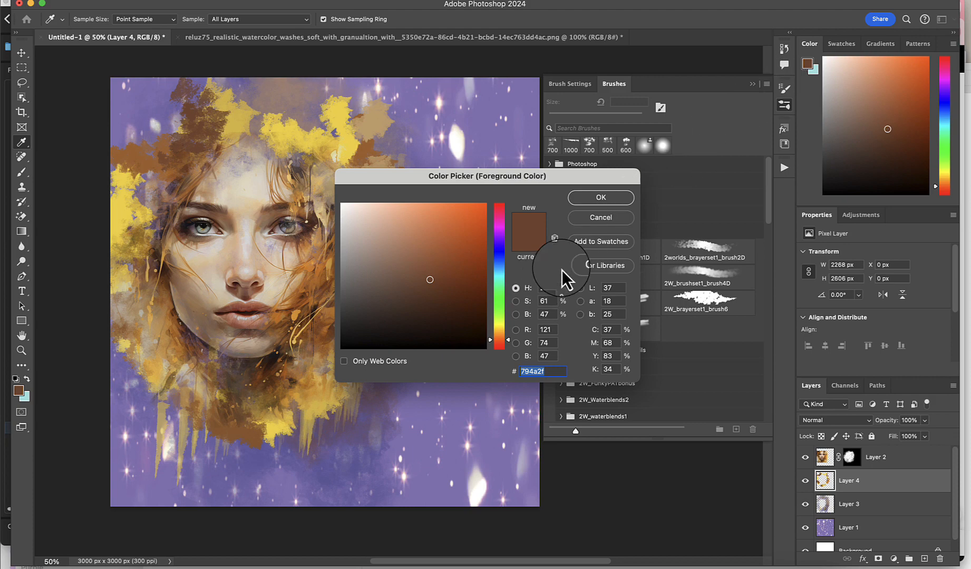
pyautogui.write('#423AF2')
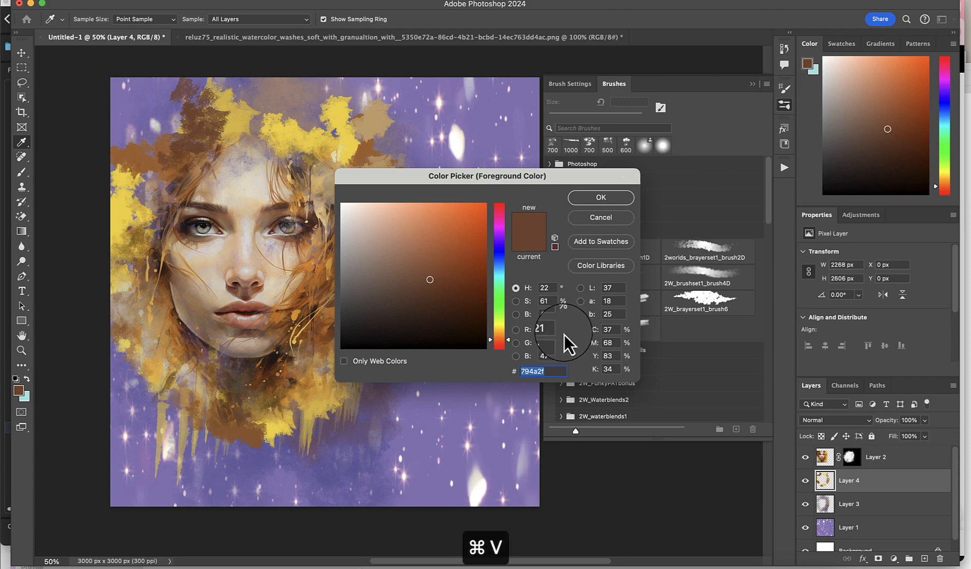
pyautogui.click(598, 205)
# Paint blue patches above the hair and along its right side on Layer 4 with the 600 px brush at 63% flow
pyautogui.press('b')
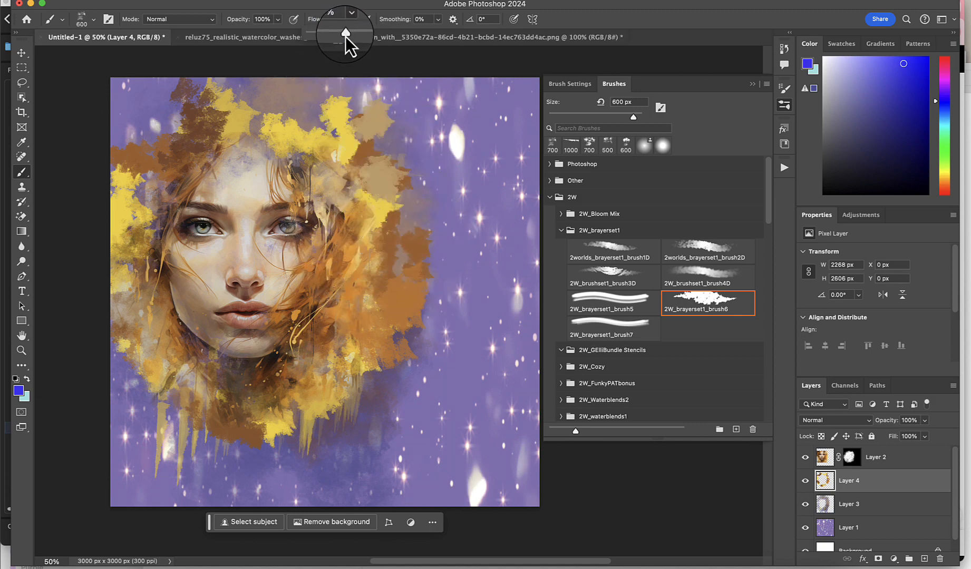
pyautogui.moveTo(345, 37); pyautogui.dragTo(342, 37)
pyautogui.click(368, 129)
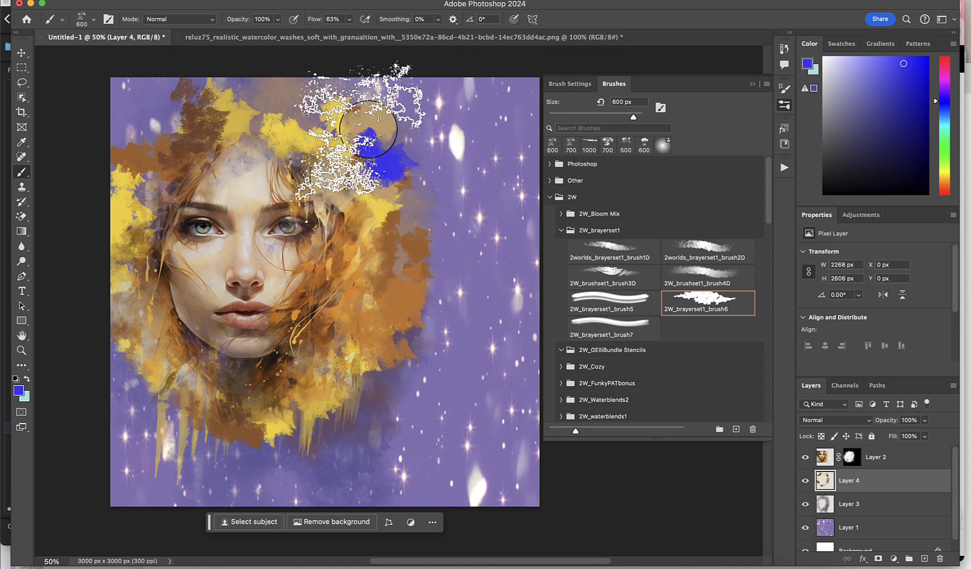
pyautogui.click(355, 95)
pyautogui.click(319, 98)
pyautogui.click(270, 111)
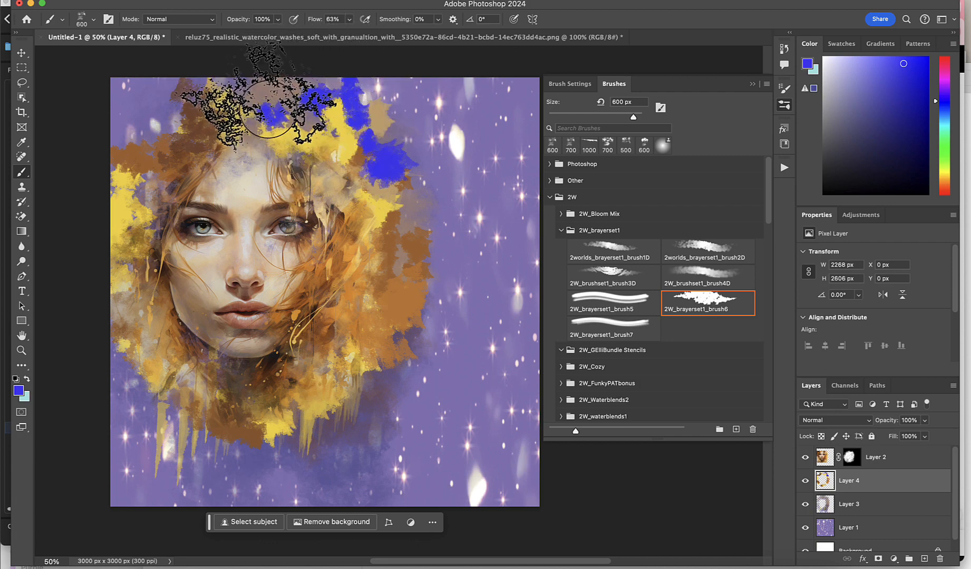
pyautogui.click(300, 124)
pyautogui.click(361, 176)
pyautogui.click(401, 241)
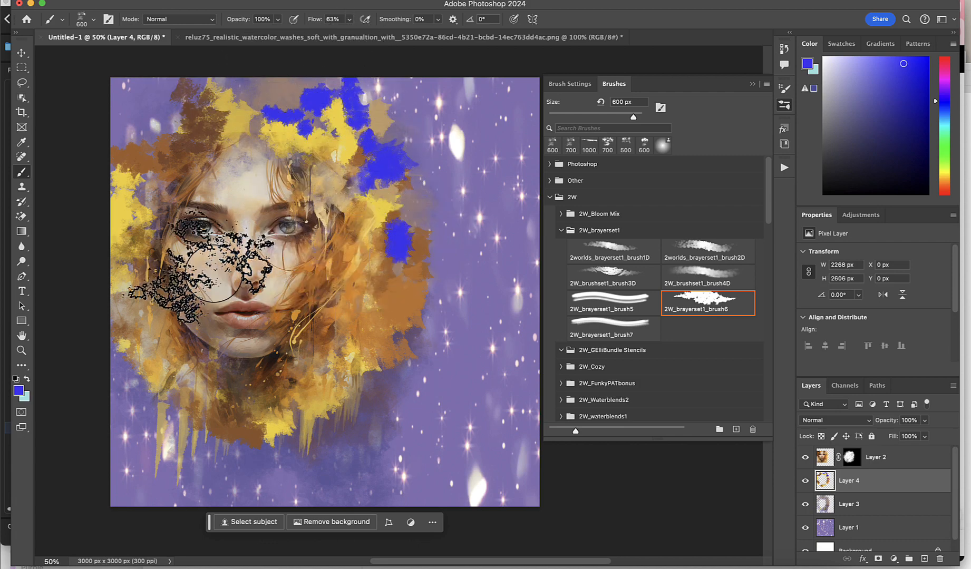
# Add blue patches around the lower left, bottom and lower right edges of the portrait on Layer 4
pyautogui.click(130, 333)
pyautogui.click(131, 373)
pyautogui.click(206, 432)
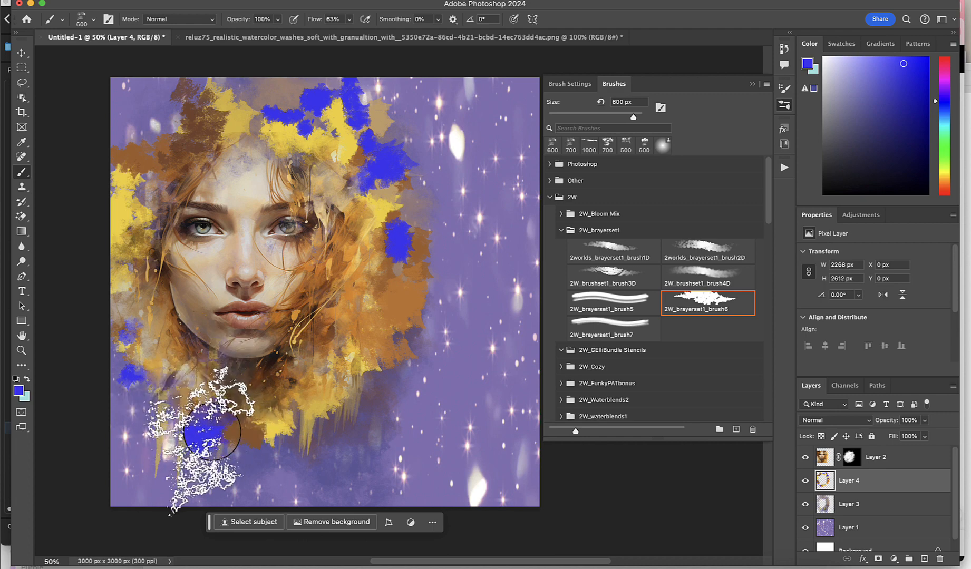
pyautogui.click(271, 428)
pyautogui.click(408, 371)
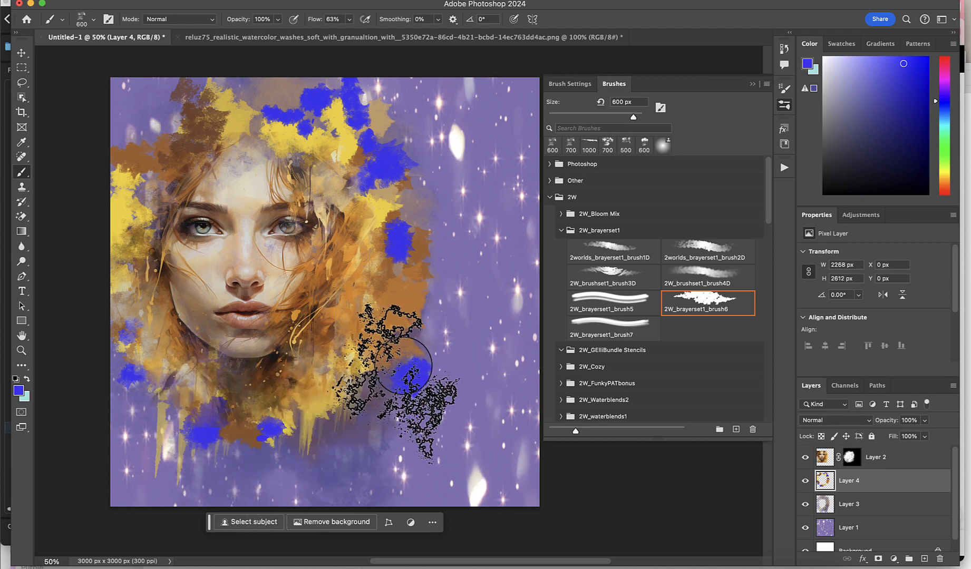
pyautogui.click(424, 353)
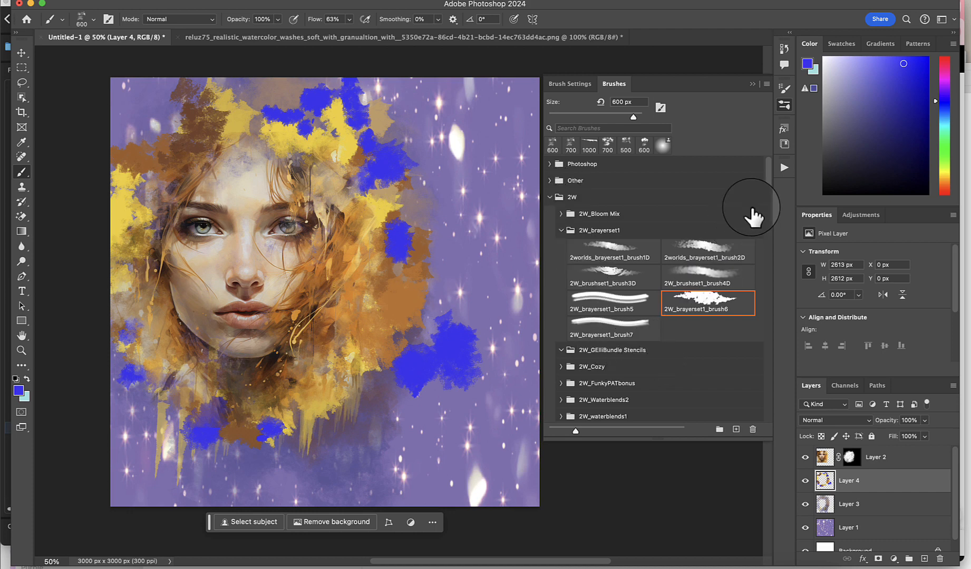
# Choose the 2W_acrylic1_Mixer2 brush from the 2W_Acrylicset1 folder and check its mixer color without changing it
pyautogui.moveTo(765, 205); pyautogui.dragTo(762, 233)
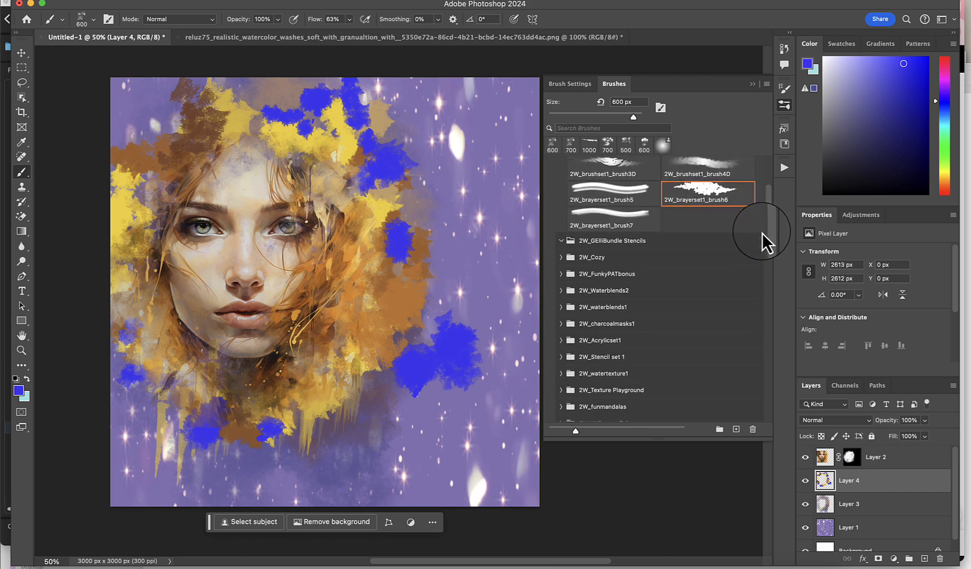
pyautogui.click(572, 357)
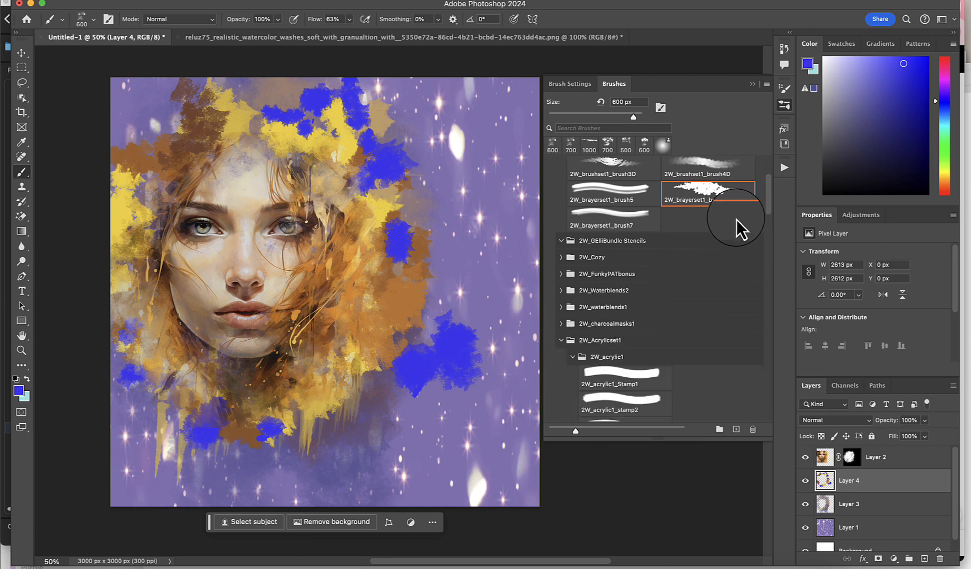
pyautogui.moveTo(767, 202); pyautogui.dragTo(765, 241)
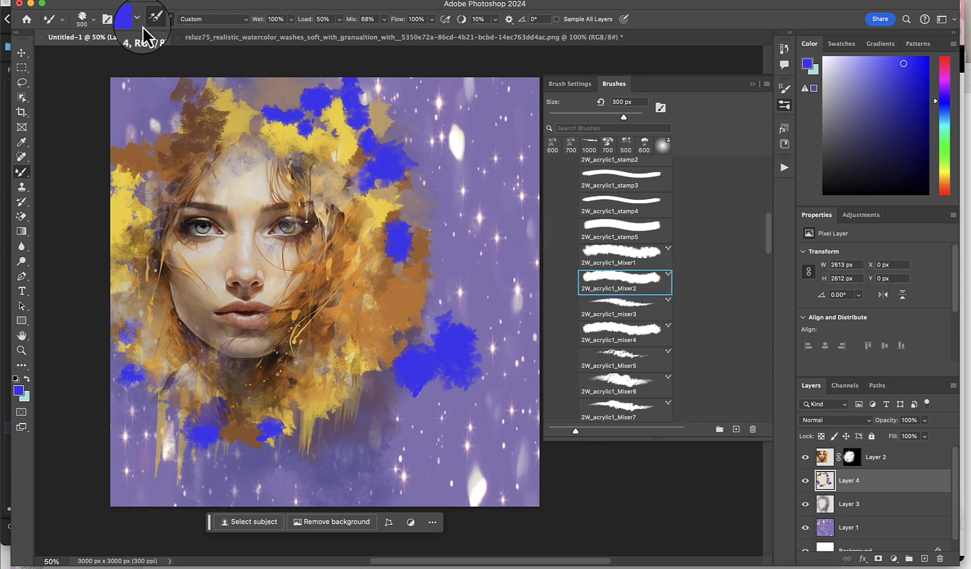
pyautogui.click(130, 24)
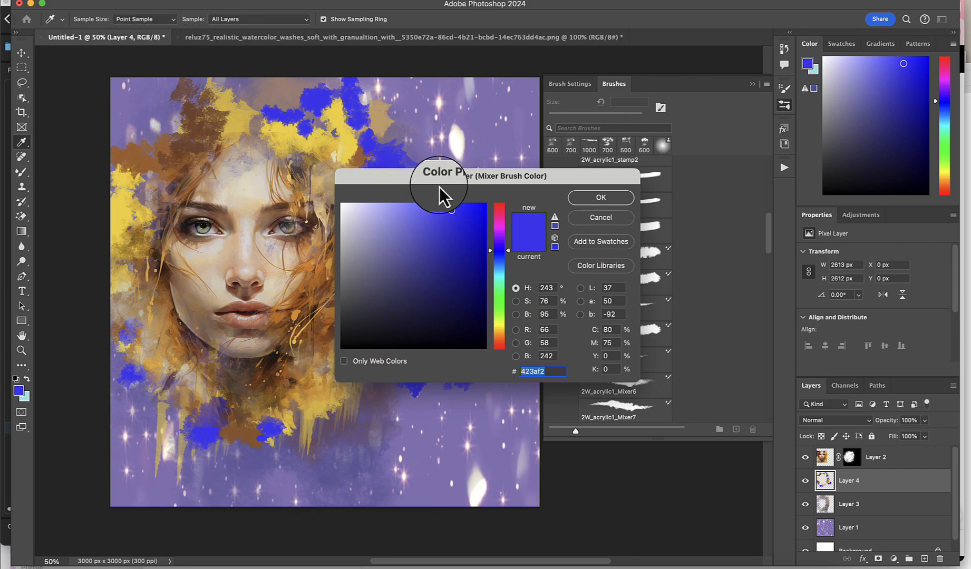
pyautogui.click(585, 210)
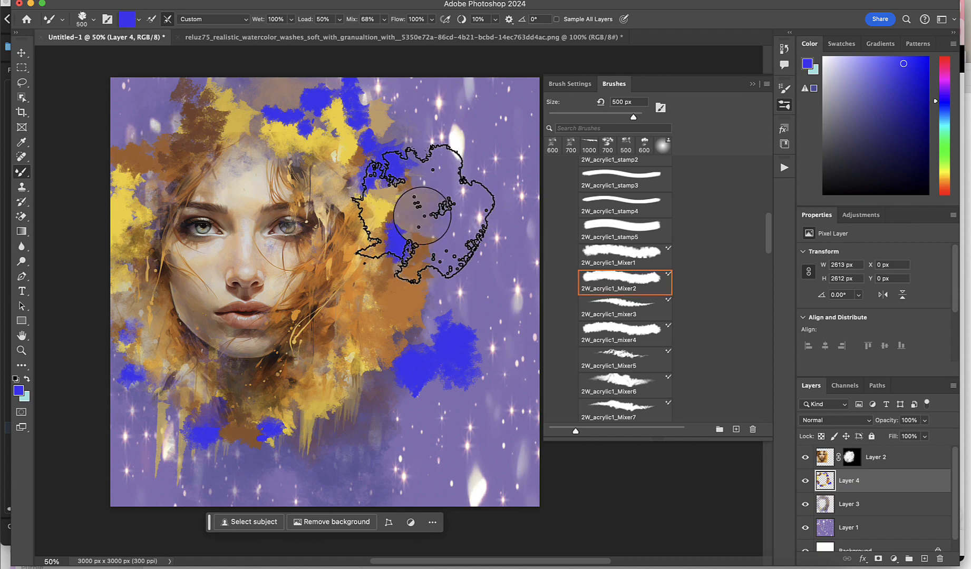
# Blend the blue patches along the portrait's right side into the surrounding colors with 2W_acrylic1_Mixer2, finishing at 400 px
pyautogui.click(399, 234)
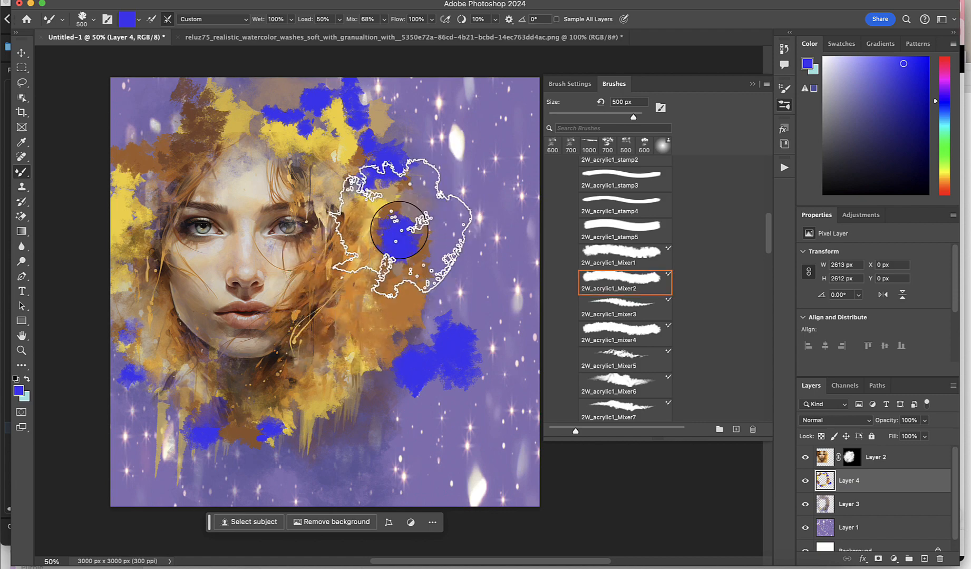
pyautogui.moveTo(399, 230)
pyautogui.mouseDown()
pyautogui.moveTo(331, 263)
pyautogui.moveTo(408, 227)
pyautogui.mouseUp()
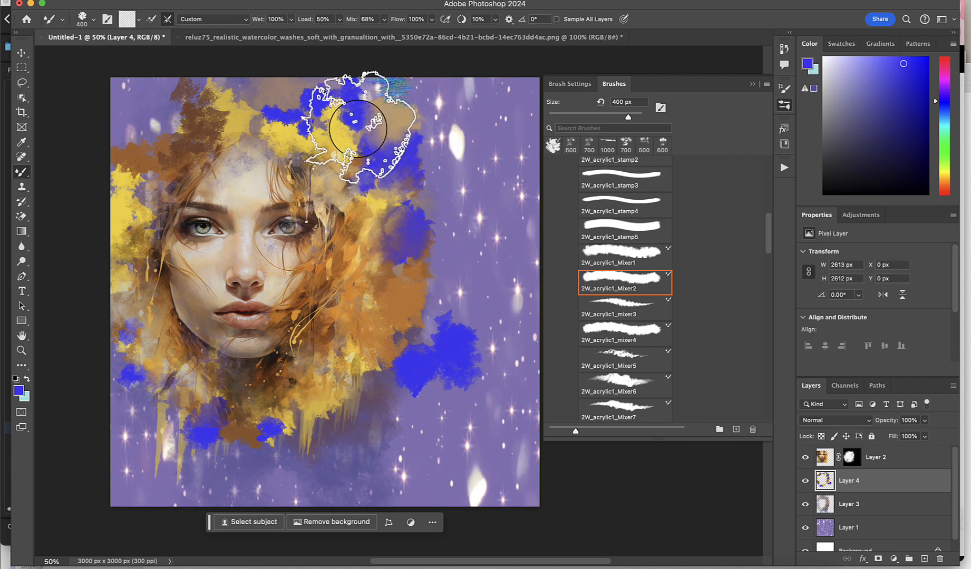
pyautogui.moveTo(359, 128); pyautogui.dragTo(420, 137)
pyautogui.moveTo(428, 258)
pyautogui.mouseDown()
pyautogui.moveTo(401, 310)
pyautogui.moveTo(420, 360)
pyautogui.moveTo(462, 331)
pyautogui.moveTo(441, 383)
pyautogui.moveTo(407, 409)
pyautogui.mouseUp()
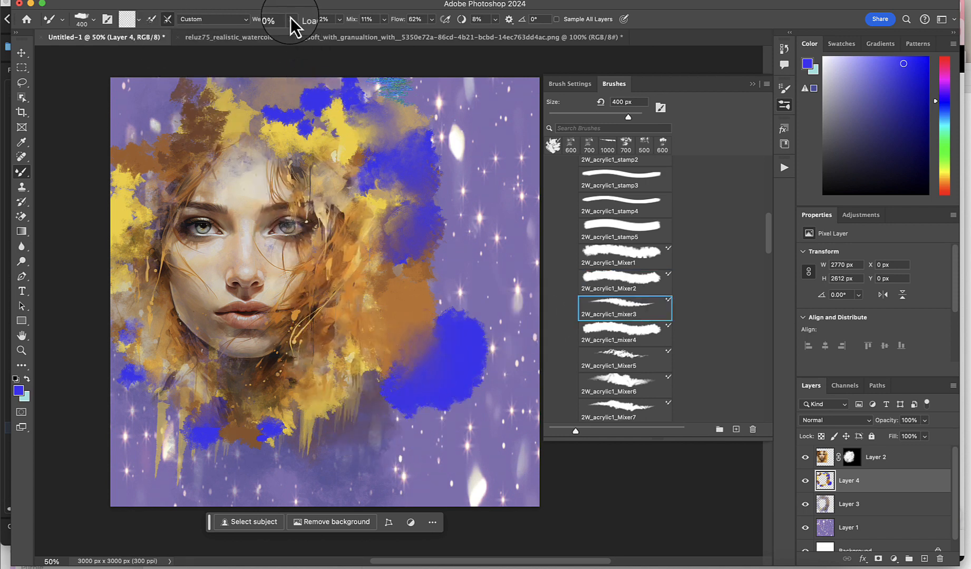
# Blend the patches below, above and to the upper right of the face with 2W_acrylic1_mixer3 at 700 px and 26% wet
pyautogui.moveTo(291, 34); pyautogui.dragTo(300, 35)
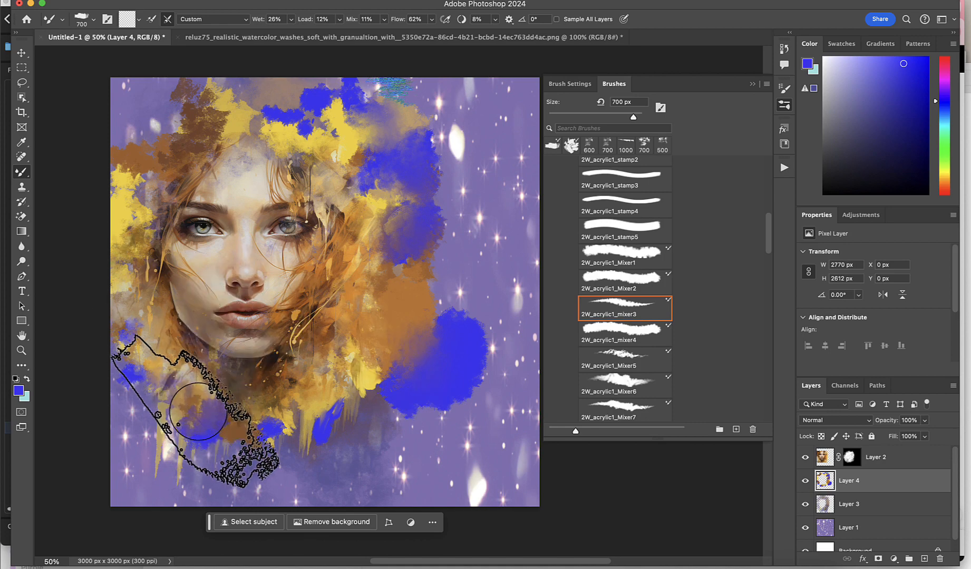
pyautogui.moveTo(270, 423)
pyautogui.mouseDown()
pyautogui.moveTo(185, 377)
pyautogui.moveTo(185, 387)
pyautogui.moveTo(155, 379)
pyautogui.moveTo(138, 340)
pyautogui.moveTo(121, 346)
pyautogui.moveTo(121, 326)
pyautogui.mouseUp()
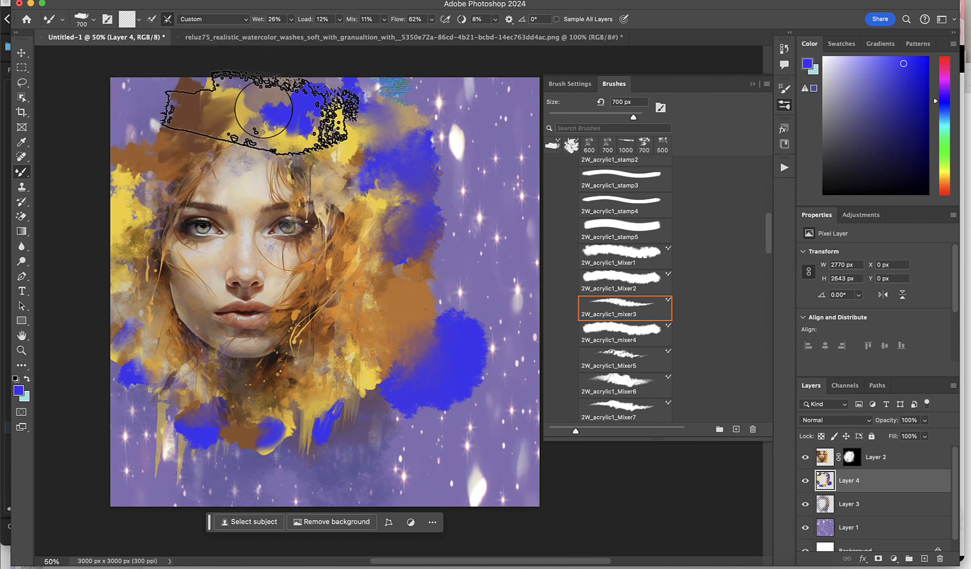
pyautogui.moveTo(240, 112)
pyautogui.mouseDown()
pyautogui.moveTo(327, 92)
pyautogui.moveTo(325, 129)
pyautogui.moveTo(362, 112)
pyautogui.mouseUp()
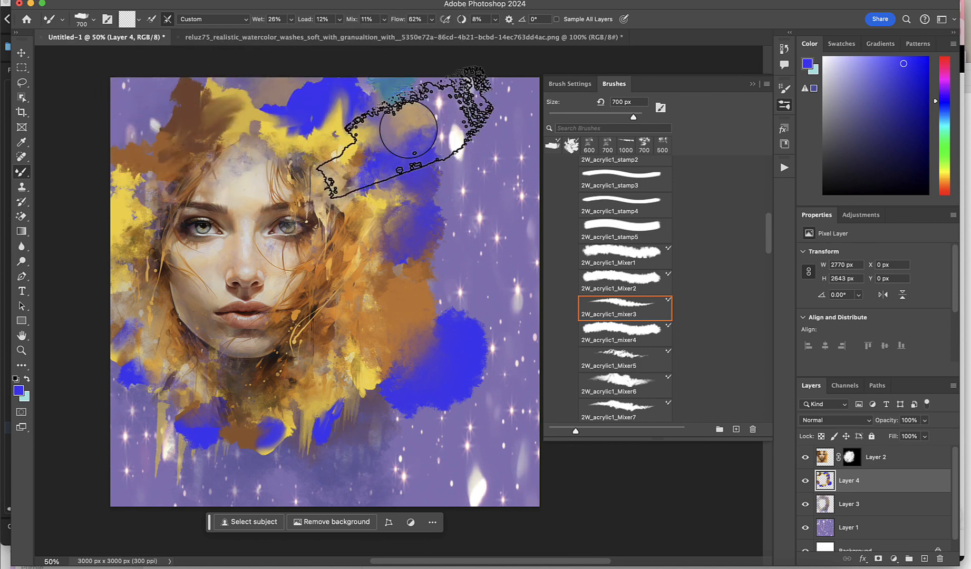
pyautogui.moveTo(407, 135)
pyautogui.mouseDown()
pyautogui.moveTo(443, 192)
pyautogui.moveTo(433, 226)
pyautogui.mouseUp()
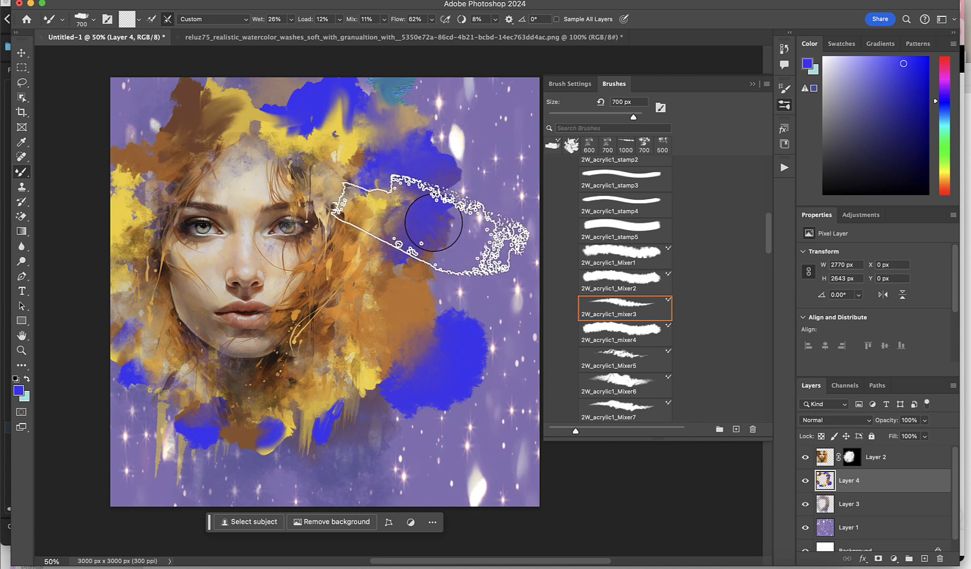
# Smear the blue, orange and yellow patches on the portrait's right and lower right with the 700 px 2W_acrylic1_Mixer5 brush
pyautogui.click(601, 360)
pyautogui.moveTo(427, 311); pyautogui.dragTo(447, 218)
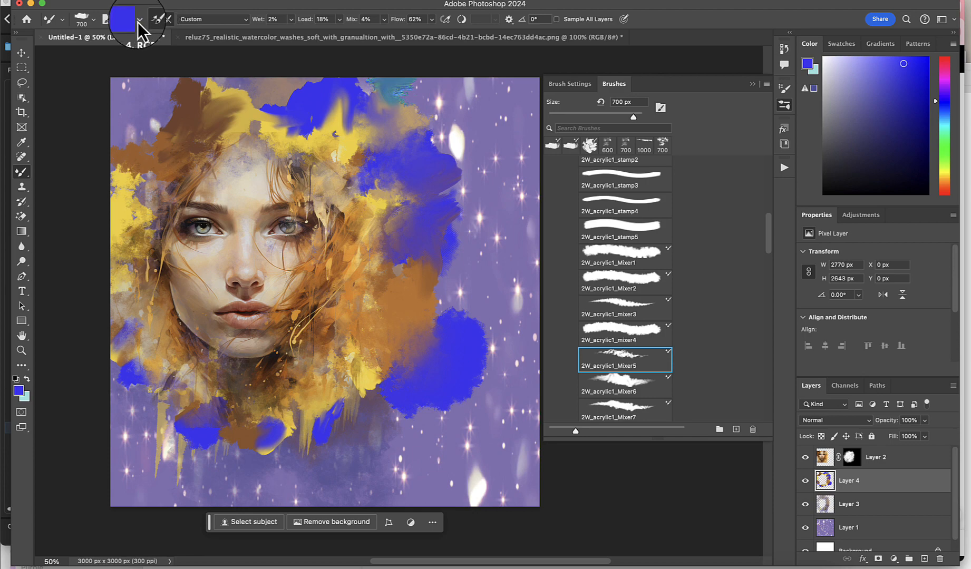
pyautogui.moveTo(384, 135); pyautogui.dragTo(404, 116)
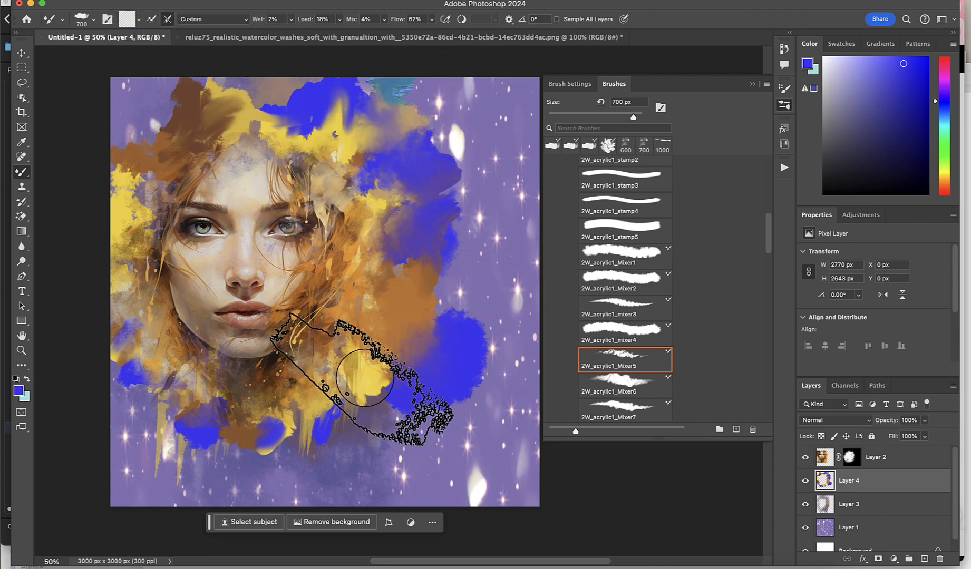
pyautogui.moveTo(363, 377)
pyautogui.mouseDown()
pyautogui.moveTo(360, 402)
pyautogui.moveTo(376, 386)
pyautogui.mouseUp()
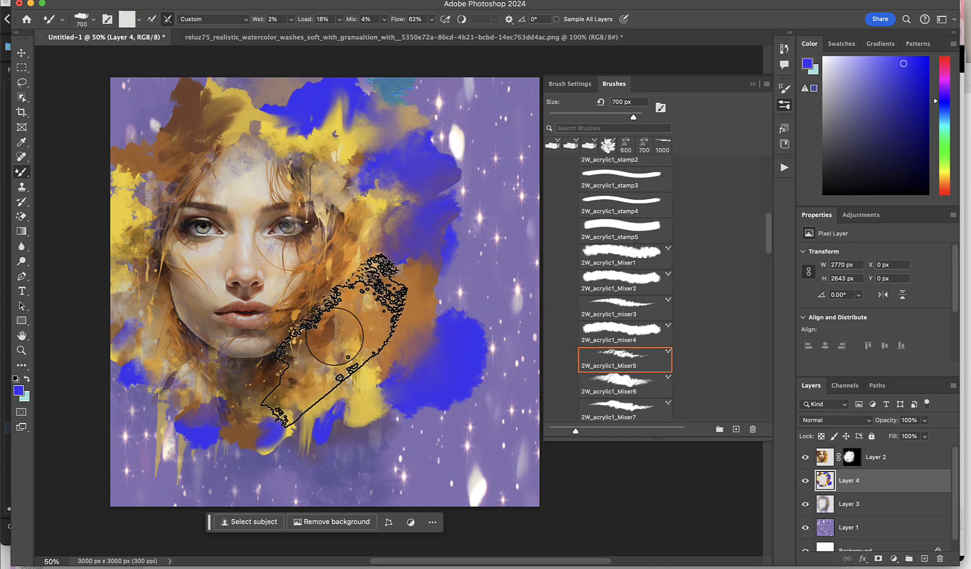
# Hide and reshow Layer 3 to compare its effect, and select the portrait on Layer 2
pyautogui.click(805, 506)
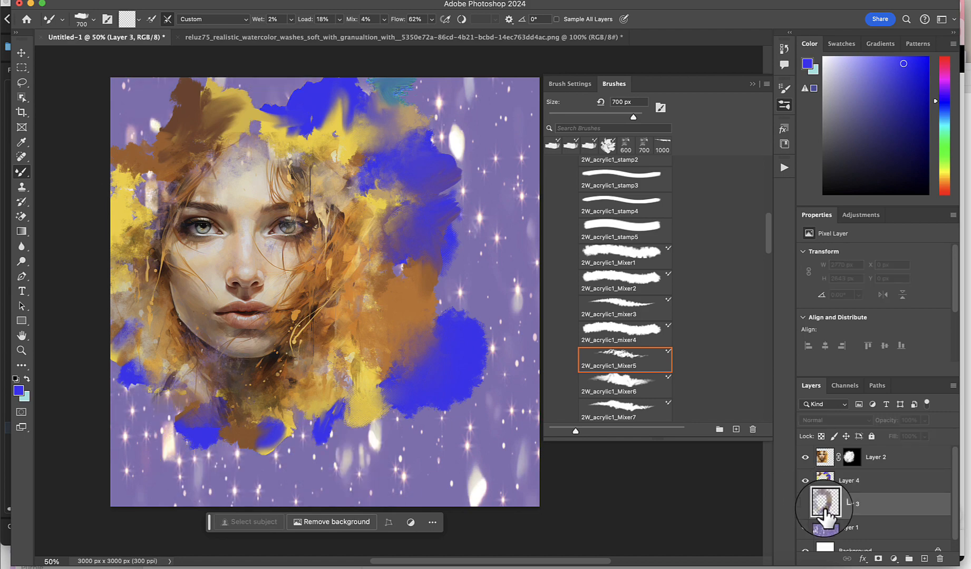
pyautogui.click(804, 503)
pyautogui.moveTo(441, 271)
pyautogui.mouseDown()
pyautogui.moveTo(451, 331)
pyautogui.moveTo(348, 439)
pyautogui.moveTo(314, 451)
pyautogui.mouseUp()
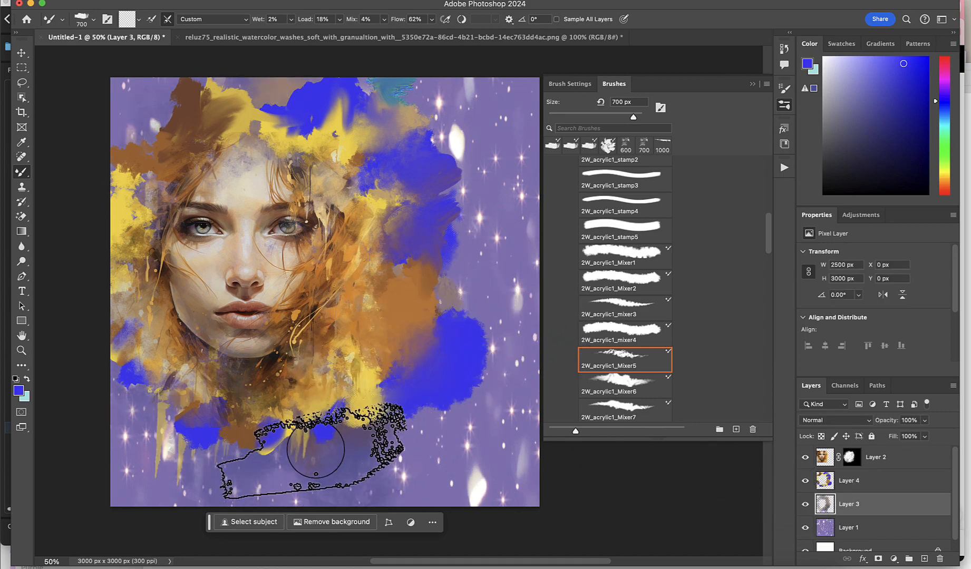
pyautogui.click(828, 457)
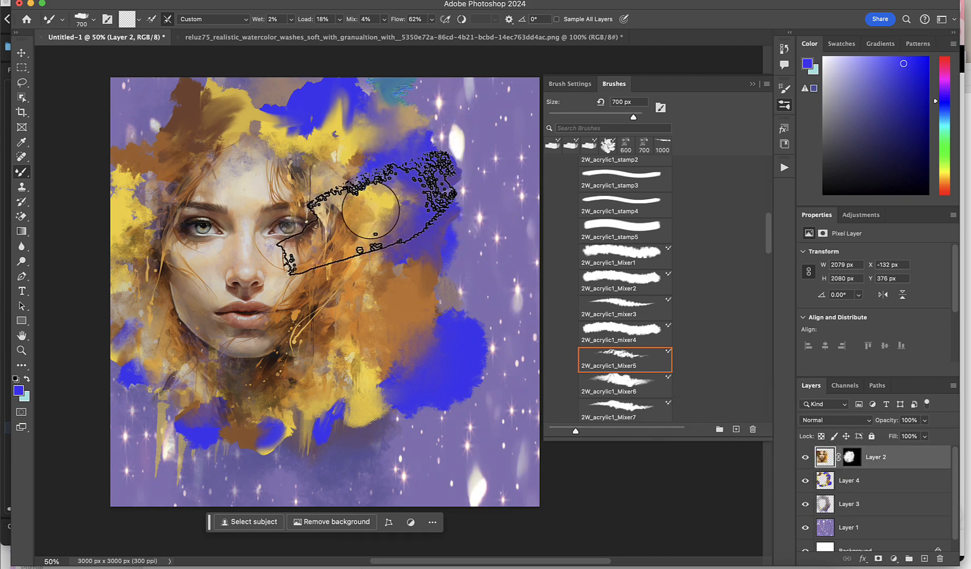
# Blend the portrait on Layer 2 around the hair, right side and lower left with 2W_acrylic1_Mixer5 at 400 px
pyautogui.press('[')
pyautogui.press('[')
pyautogui.press('[')
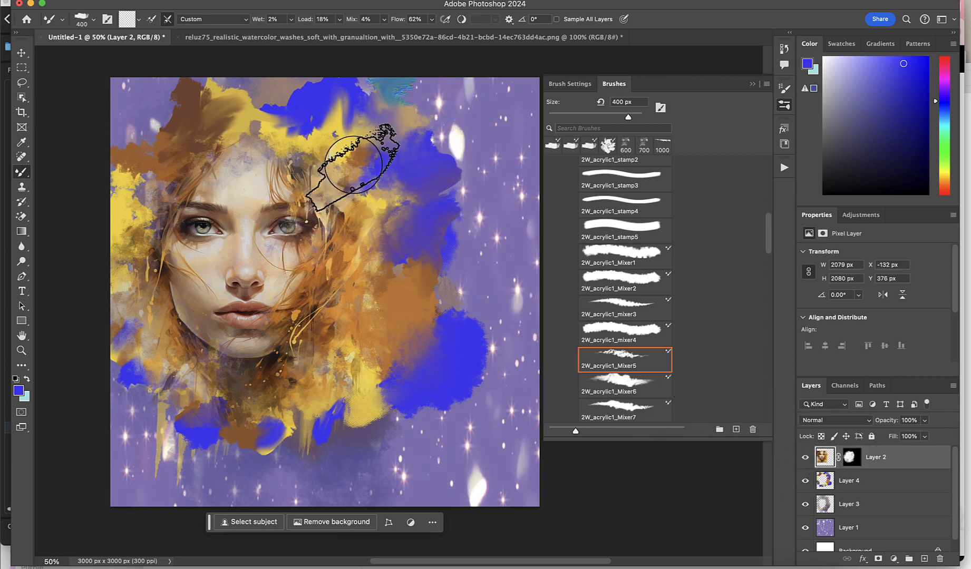
pyautogui.moveTo(421, 251)
pyautogui.mouseDown()
pyautogui.moveTo(383, 273)
pyautogui.moveTo(416, 274)
pyautogui.moveTo(373, 252)
pyautogui.moveTo(395, 245)
pyautogui.moveTo(407, 212)
pyautogui.moveTo(385, 202)
pyautogui.moveTo(405, 178)
pyautogui.moveTo(379, 203)
pyautogui.moveTo(410, 248)
pyautogui.moveTo(392, 295)
pyautogui.moveTo(266, 145)
pyautogui.moveTo(192, 141)
pyautogui.moveTo(156, 103)
pyautogui.moveTo(175, 141)
pyautogui.moveTo(186, 109)
pyautogui.moveTo(232, 92)
pyautogui.moveTo(239, 166)
pyautogui.moveTo(193, 176)
pyautogui.moveTo(196, 187)
pyautogui.moveTo(147, 241)
pyautogui.moveTo(150, 260)
pyautogui.moveTo(180, 277)
pyautogui.moveTo(196, 271)
pyautogui.moveTo(171, 304)
pyautogui.moveTo(183, 302)
pyautogui.moveTo(182, 314)
pyautogui.moveTo(229, 362)
pyautogui.moveTo(263, 357)
pyautogui.moveTo(186, 295)
pyautogui.moveTo(180, 303)
pyautogui.moveTo(181, 274)
pyautogui.moveTo(206, 260)
pyautogui.moveTo(205, 287)
pyautogui.moveTo(218, 276)
pyautogui.moveTo(278, 275)
pyautogui.moveTo(271, 297)
pyautogui.moveTo(299, 271)
pyautogui.moveTo(252, 193)
pyautogui.moveTo(268, 180)
pyautogui.moveTo(290, 184)
pyautogui.moveTo(311, 193)
pyautogui.moveTo(302, 213)
pyautogui.mouseUp()
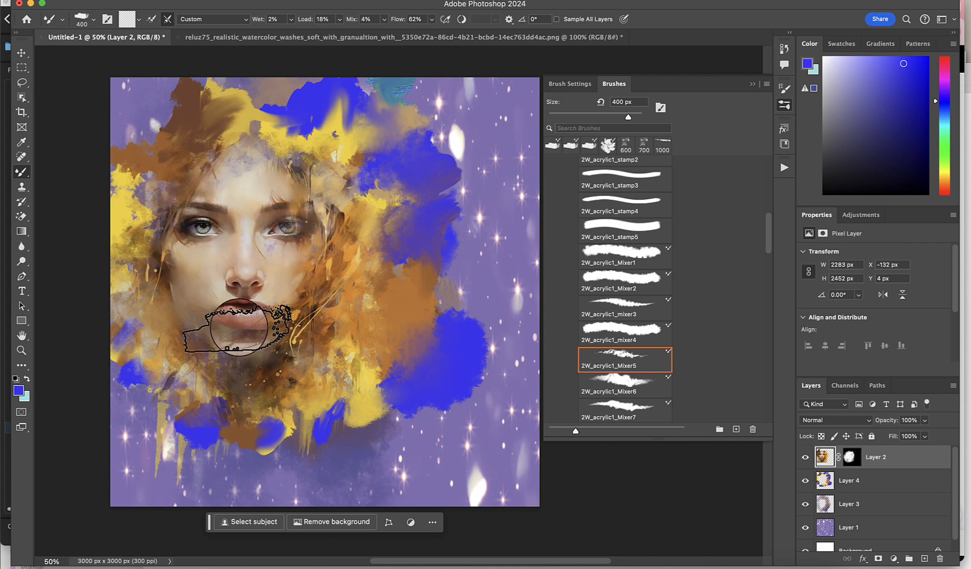
pyautogui.moveTo(192, 389); pyautogui.dragTo(162, 423)
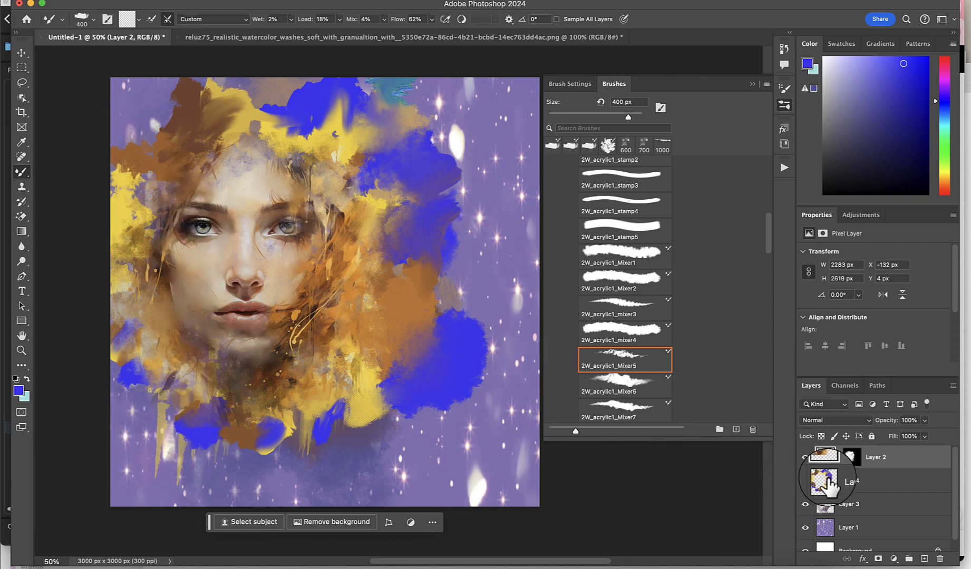
# Smear the blue patches on Layer 4 outward at the portrait's left and right edges with the 400 px 2W_acrylic1_Mixer5 brush
pyautogui.click(846, 481)
pyautogui.moveTo(179, 232)
pyautogui.mouseDown()
pyautogui.moveTo(146, 218)
pyautogui.moveTo(140, 197)
pyautogui.moveTo(168, 149)
pyautogui.moveTo(135, 191)
pyautogui.moveTo(115, 170)
pyautogui.moveTo(117, 227)
pyautogui.moveTo(139, 237)
pyautogui.moveTo(142, 262)
pyautogui.moveTo(117, 351)
pyautogui.moveTo(132, 392)
pyautogui.moveTo(147, 391)
pyautogui.moveTo(141, 421)
pyautogui.moveTo(159, 436)
pyautogui.moveTo(148, 390)
pyautogui.mouseUp()
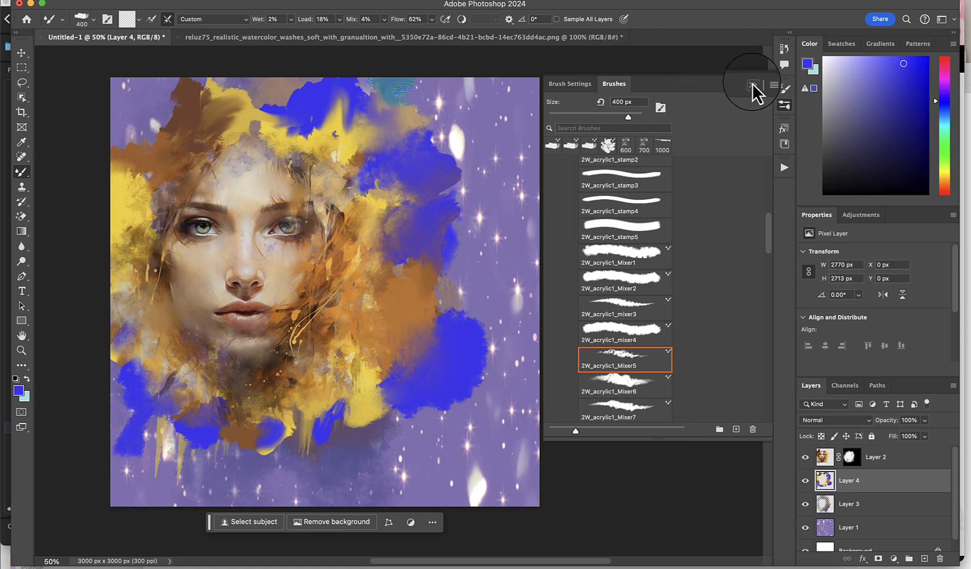
pyautogui.click(752, 84)
pyautogui.moveTo(526, 262)
pyautogui.mouseDown()
pyautogui.moveTo(480, 309)
pyautogui.moveTo(440, 279)
pyautogui.moveTo(451, 306)
pyautogui.moveTo(438, 339)
pyautogui.moveTo(506, 343)
pyautogui.mouseUp()
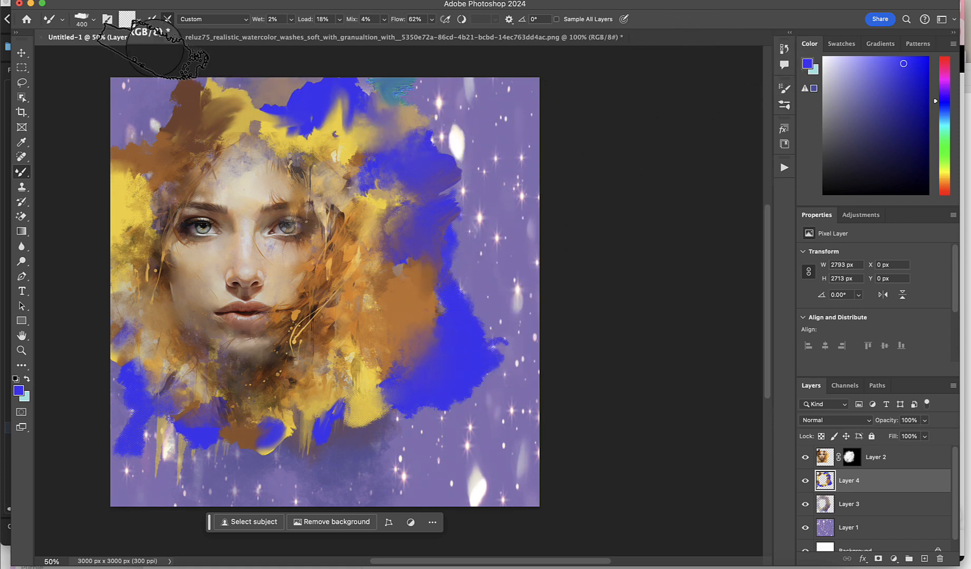
# Group Layer 2, Layer 4 and Layer 3 together
pyautogui.click(21, 53)
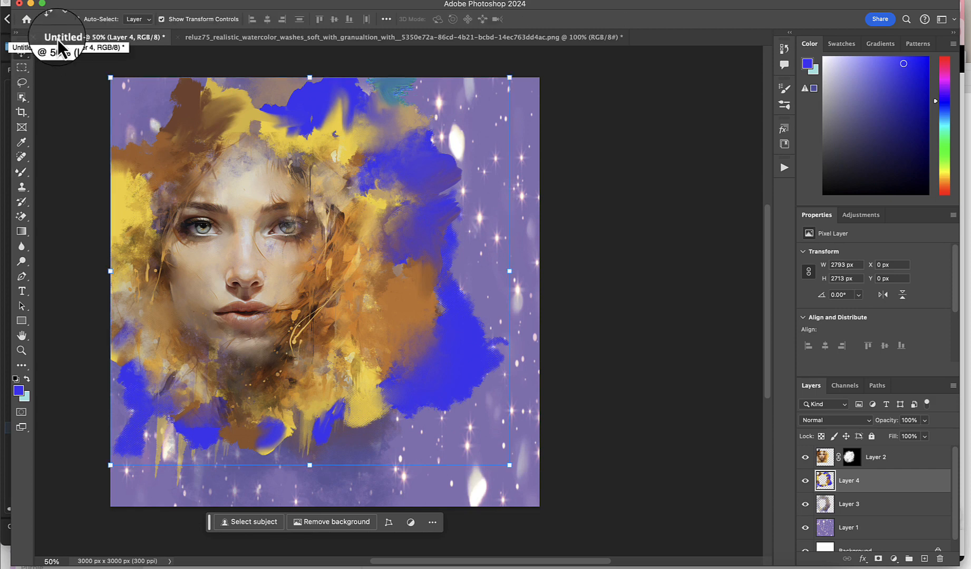
pyautogui.press('alt')
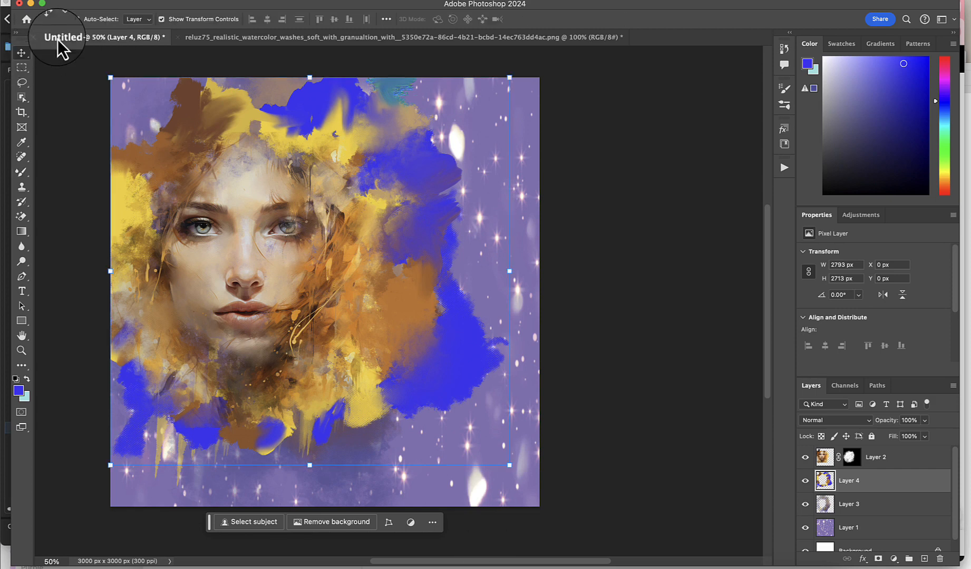
pyautogui.press('super+minus')
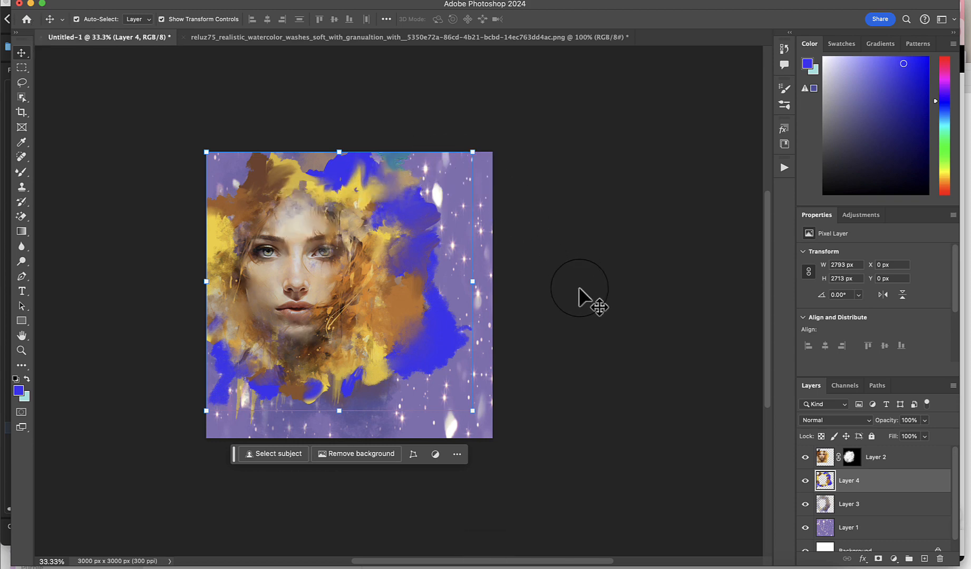
pyautogui.click(878, 461)
pyautogui.keyDown('shift'); pyautogui.click(875, 506); pyautogui.keyUp('shift')
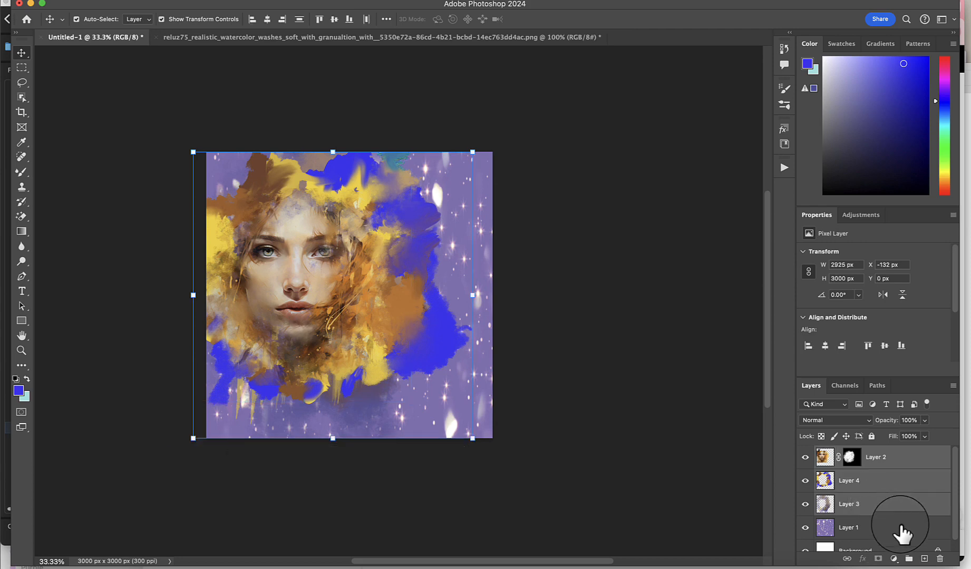
pyautogui.click(908, 558)
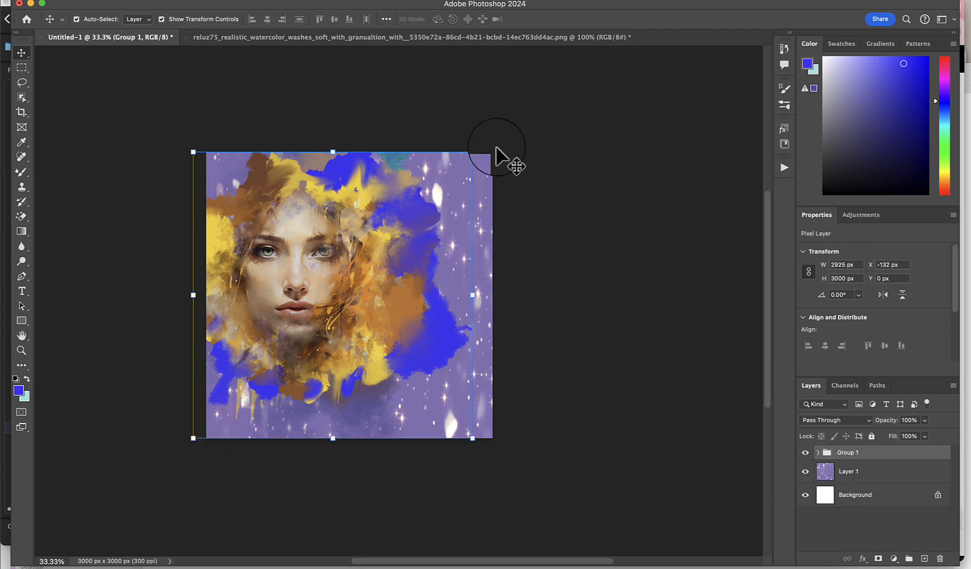
# Scale the portrait group down to 92.29% and shift it slightly upward on the canvas
pyautogui.click(471, 152)
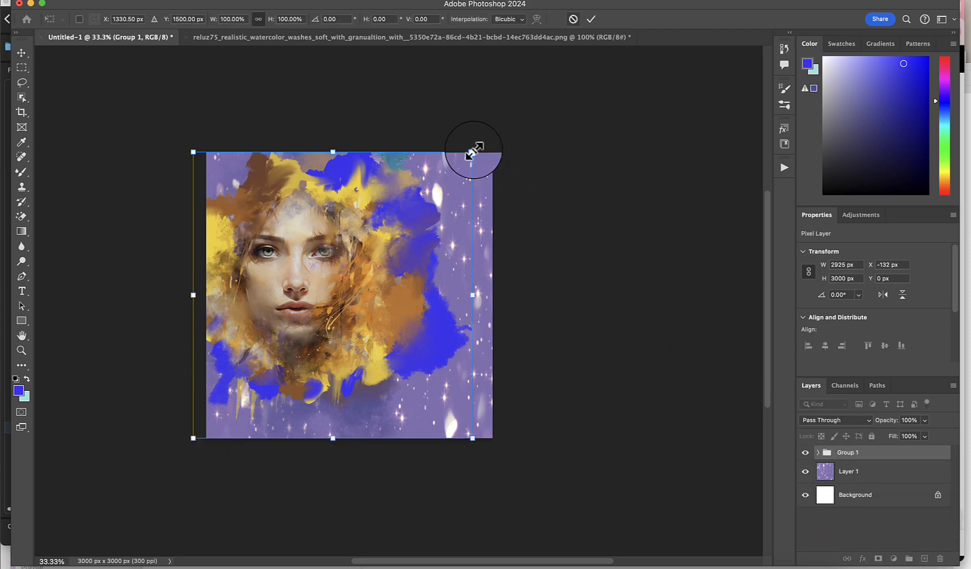
pyautogui.moveTo(472, 153); pyautogui.dragTo(451, 173)
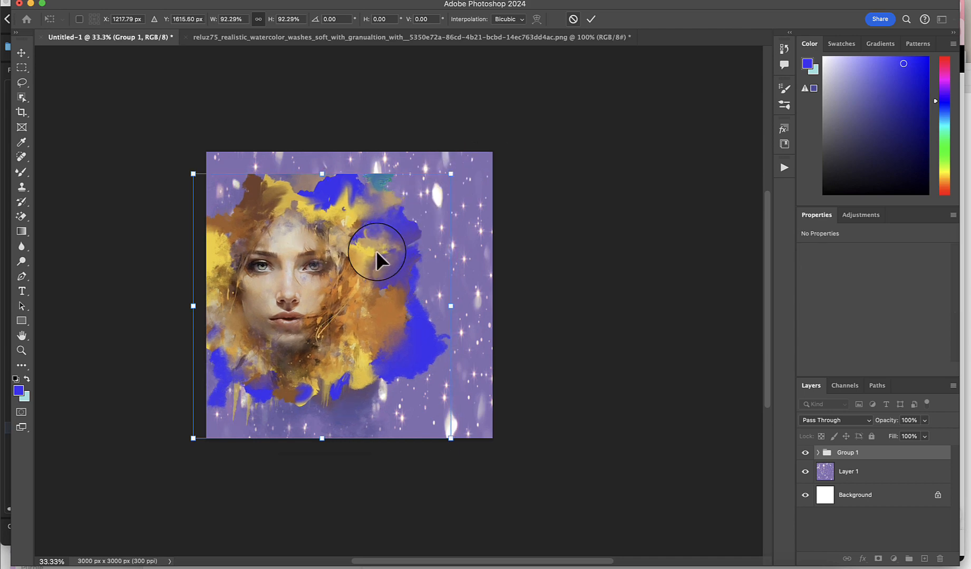
pyautogui.moveTo(375, 250); pyautogui.dragTo(374, 244)
pyautogui.click(590, 21)
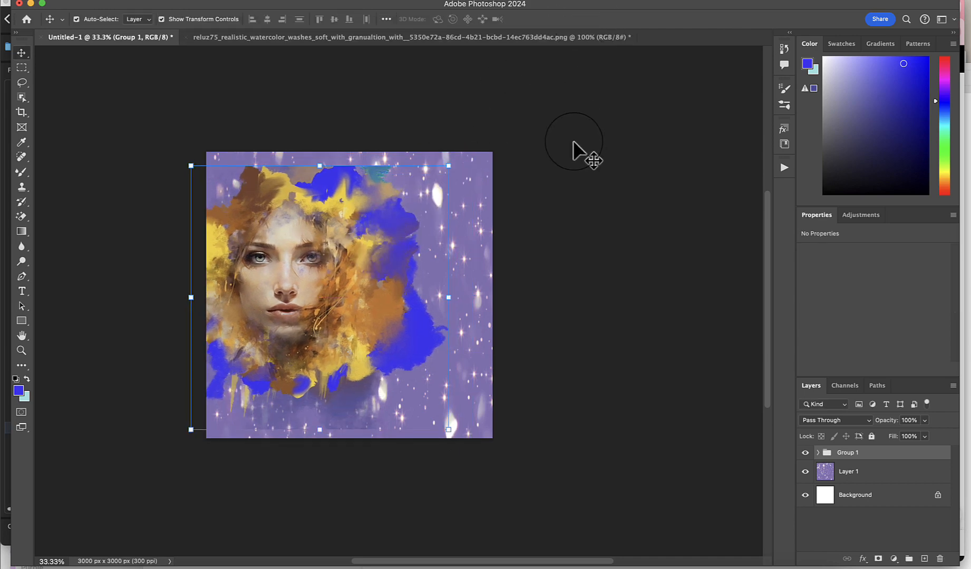
pyautogui.press('super+minus')
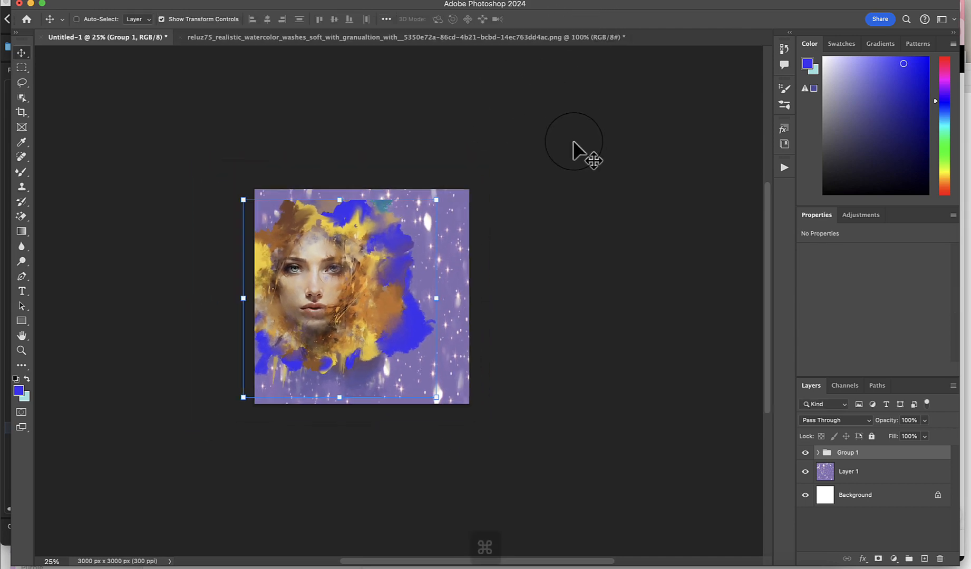
pyautogui.press('super+equal')
pyautogui.press('super+equal')
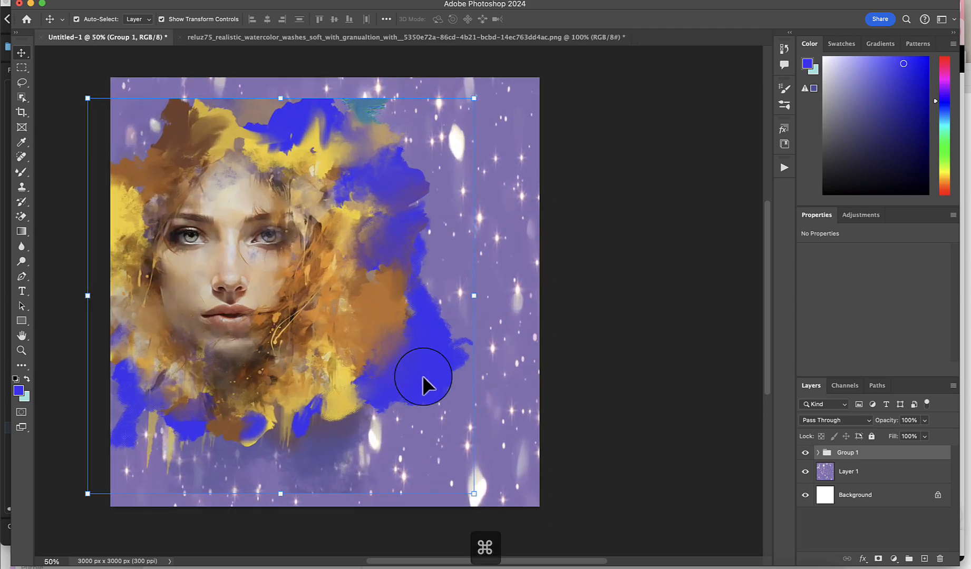
# Switch to Adobe Bridge and bring 2W_MT2_T8.jpg from the 2W_Magical Textures 2 folder into the composition as the top layer
pyautogui.click(488, 560)
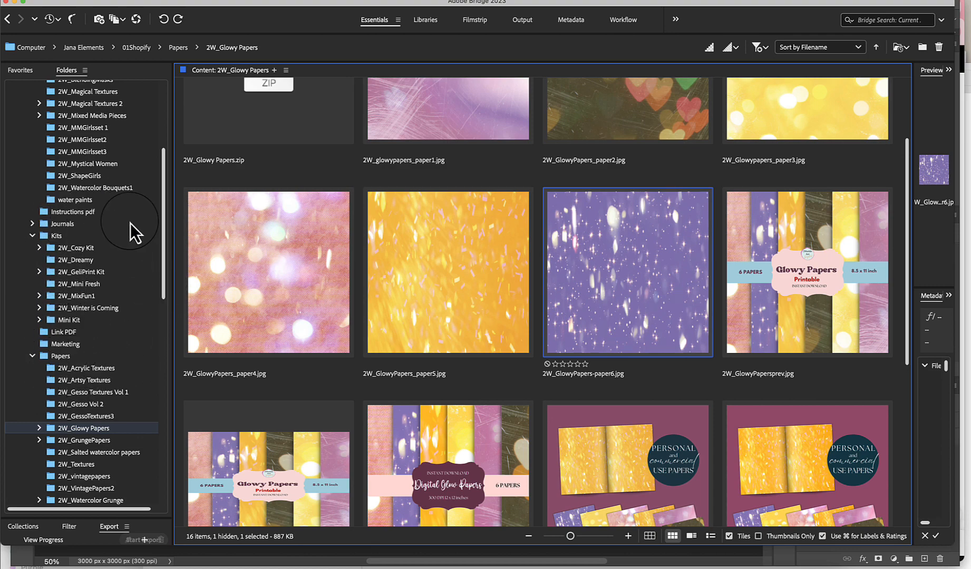
pyautogui.moveTo(165, 226); pyautogui.dragTo(158, 177)
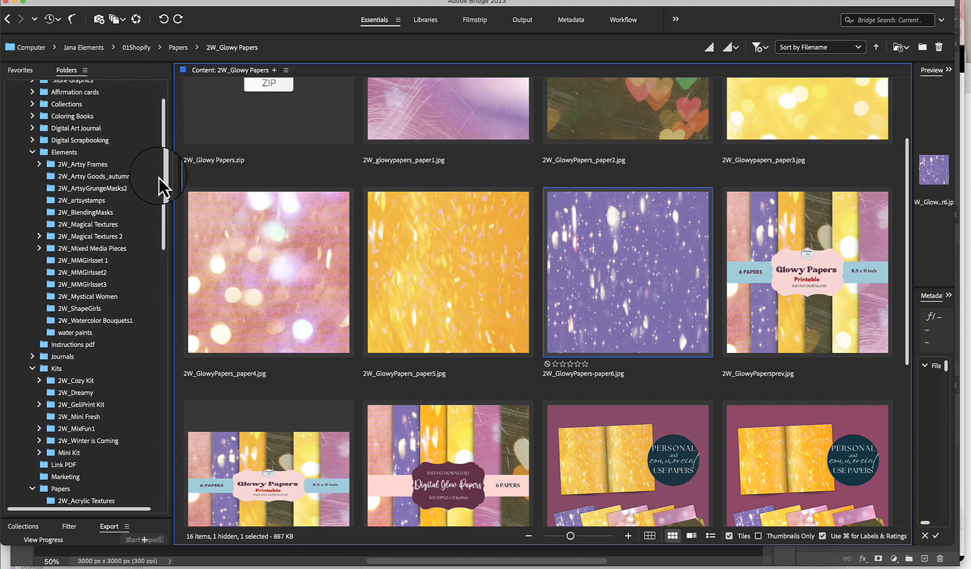
pyautogui.click(131, 227)
pyautogui.click(131, 240)
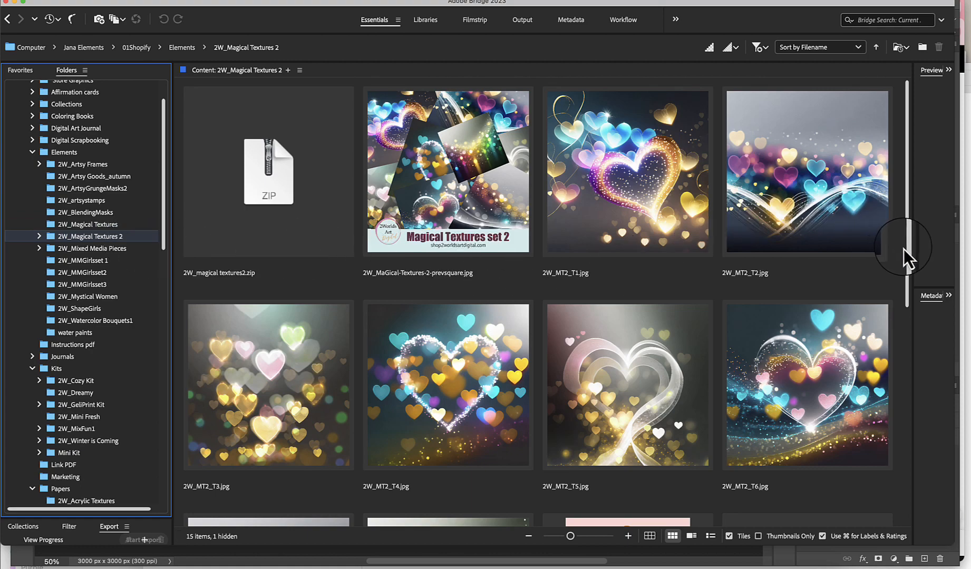
pyautogui.moveTo(904, 255); pyautogui.dragTo(906, 277)
pyautogui.scroll(-4, 904, 288)
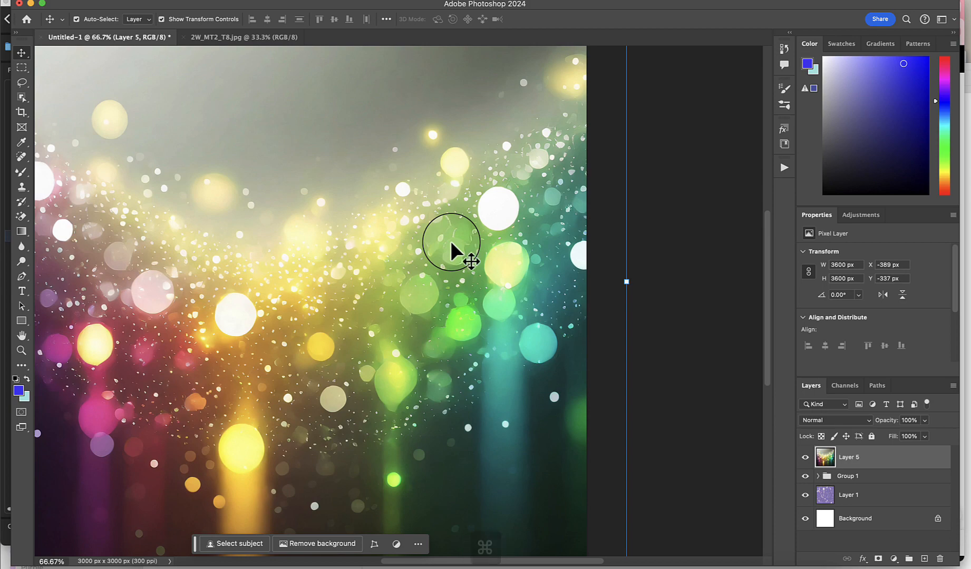
# Scale the bokeh texture on Layer 5 down to 87.61% and position it to cover the whole canvas
pyautogui.press('super+equal')
pyautogui.press('super+minus')
pyautogui.press('super+minus')
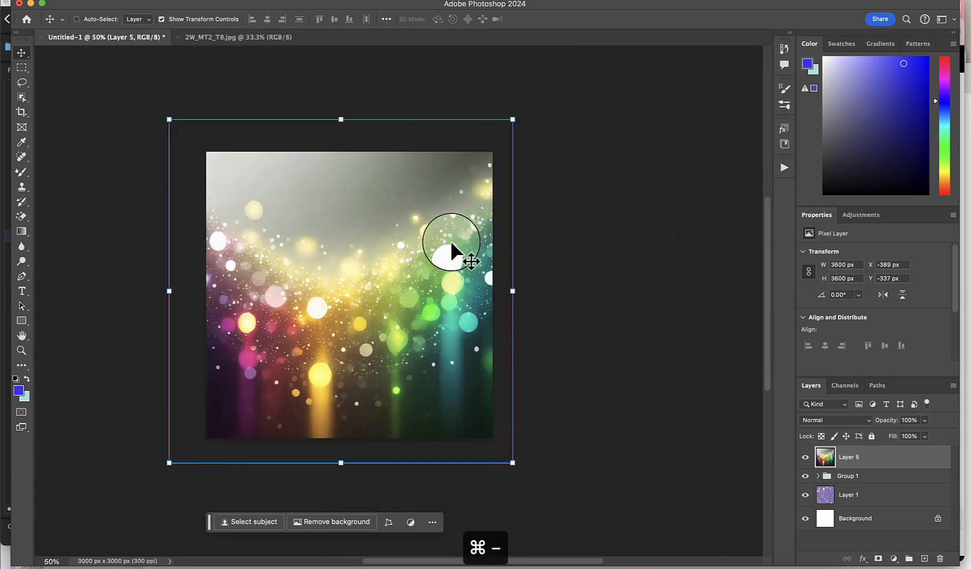
pyautogui.moveTo(167, 120); pyautogui.dragTo(193, 144)
pyautogui.moveTo(510, 462); pyautogui.dragTo(501, 450)
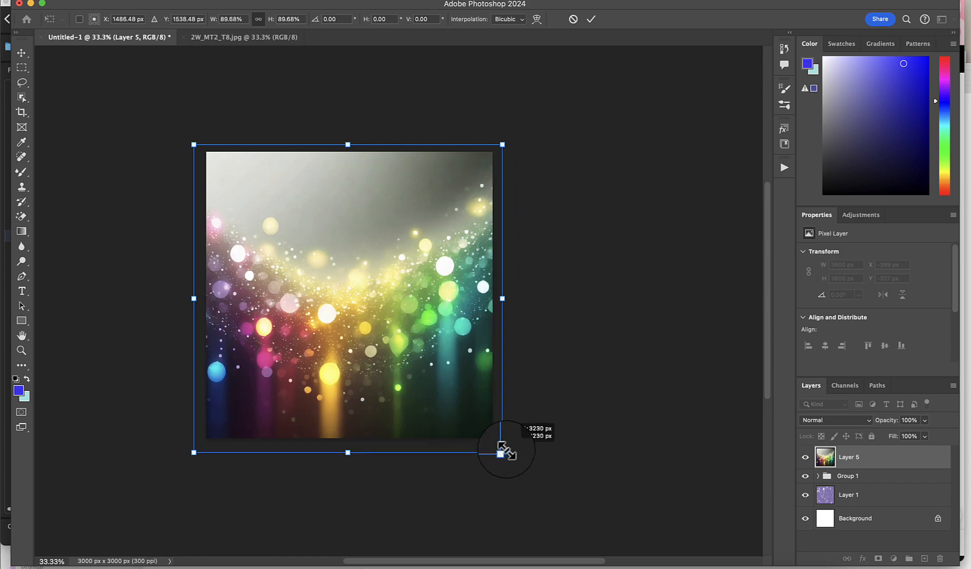
pyautogui.moveTo(347, 450); pyautogui.dragTo(350, 445)
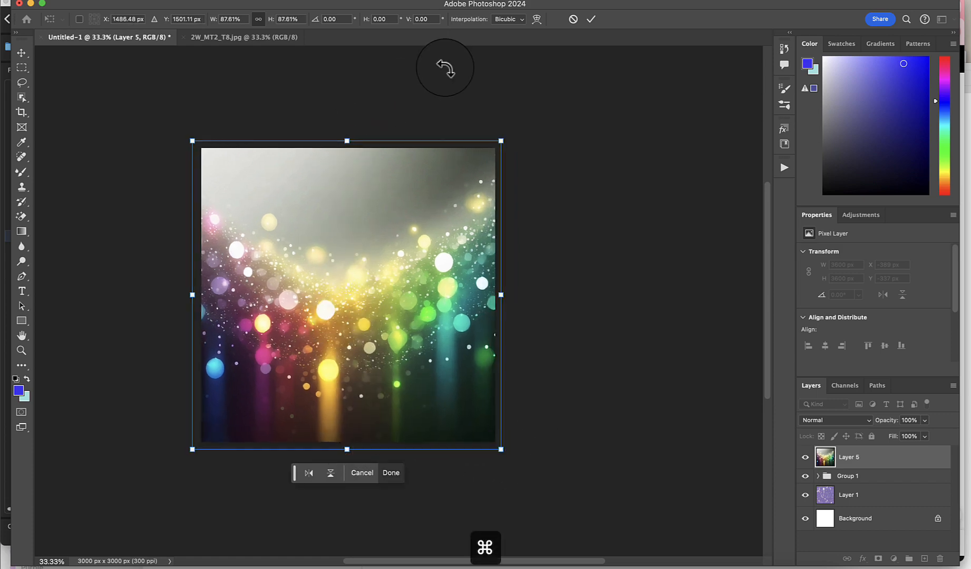
pyautogui.press('super+plus')
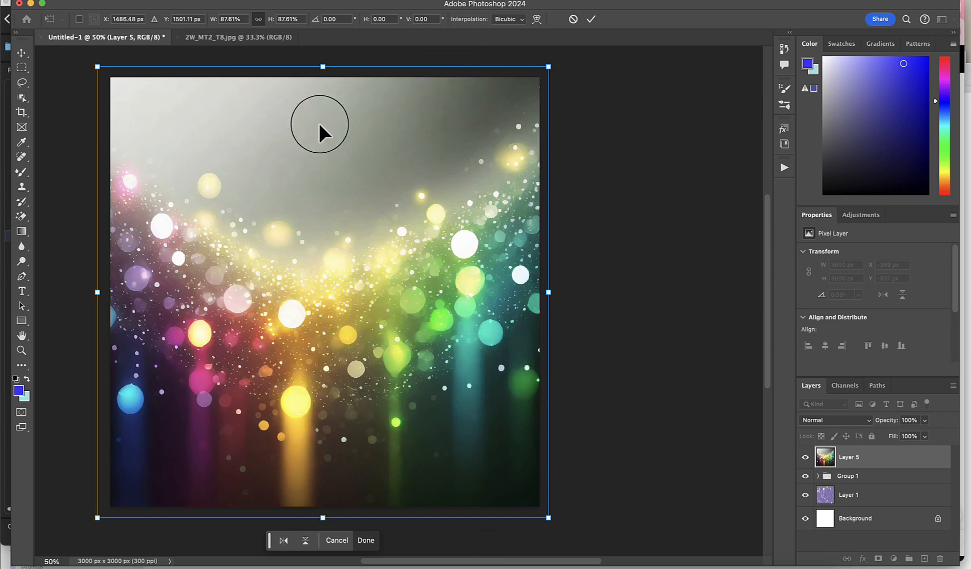
pyautogui.hscroll(2, 319, 125)
pyautogui.hscroll(-5, 321, 123)
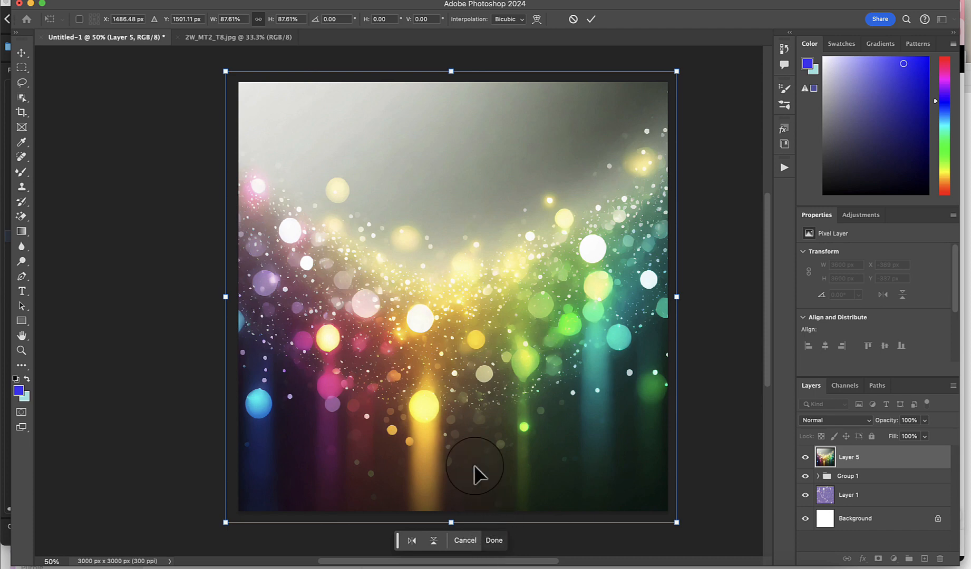
pyautogui.click(590, 19)
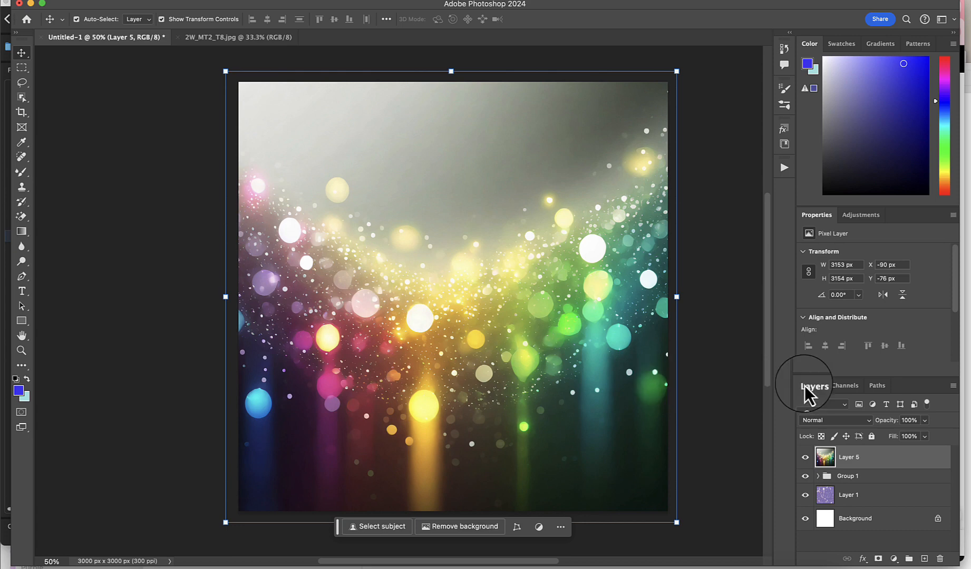
# Set Layer 5's blend mode to Linear Light and duplicate the layer
pyautogui.click(836, 421)
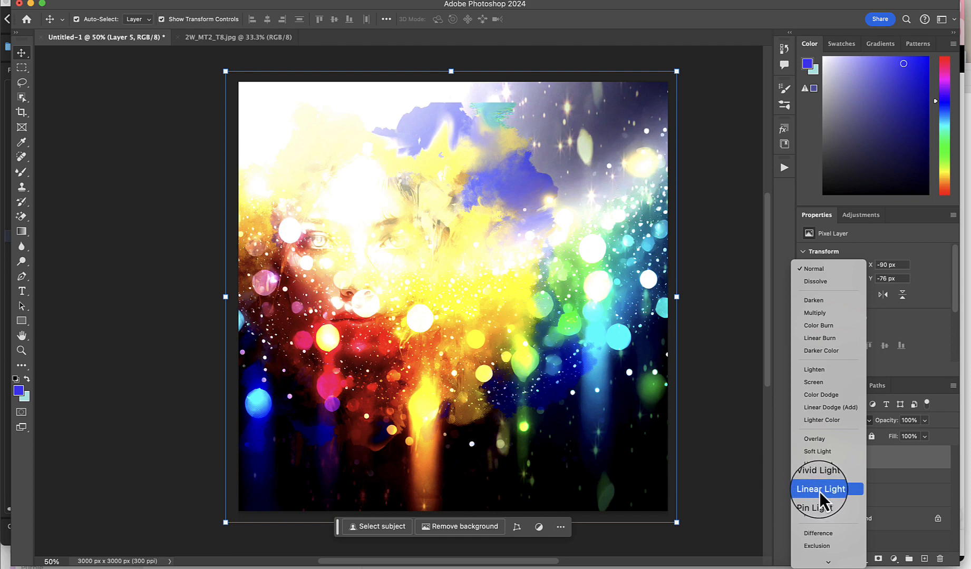
pyautogui.click(819, 490)
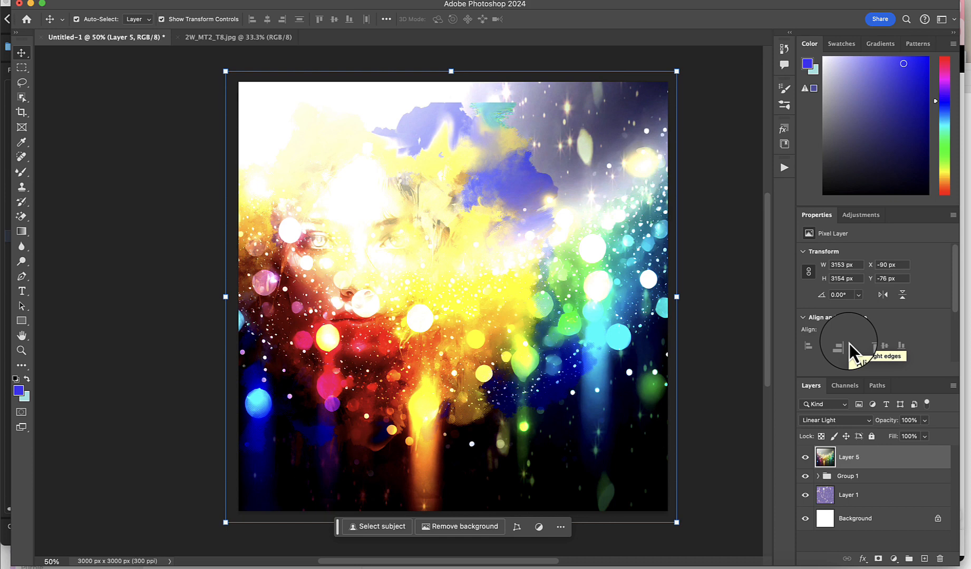
pyautogui.press('super+j')
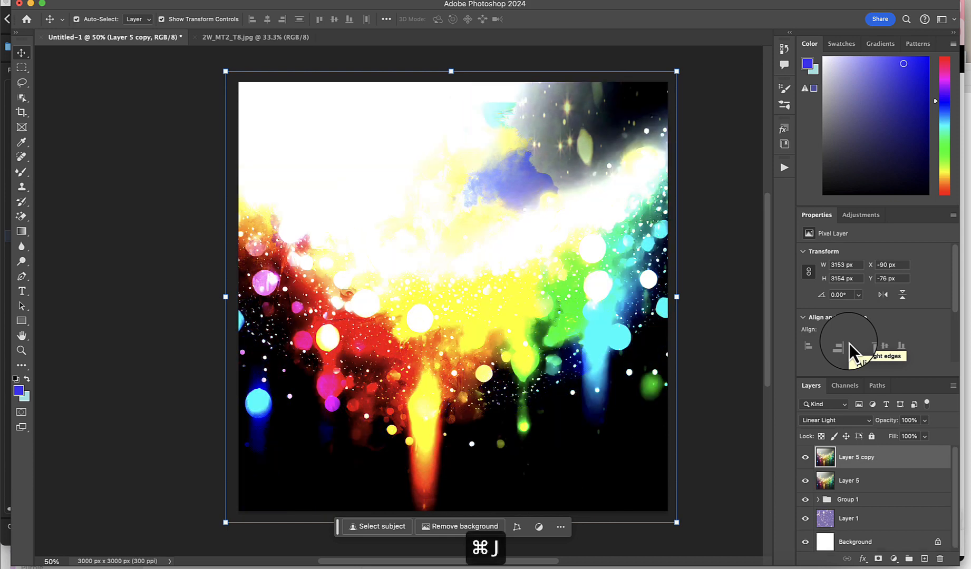
# Hide the duplicated texture layer and place it between Group 1 and Layer 1
pyautogui.click(805, 458)
pyautogui.moveTo(820, 456); pyautogui.dragTo(838, 510)
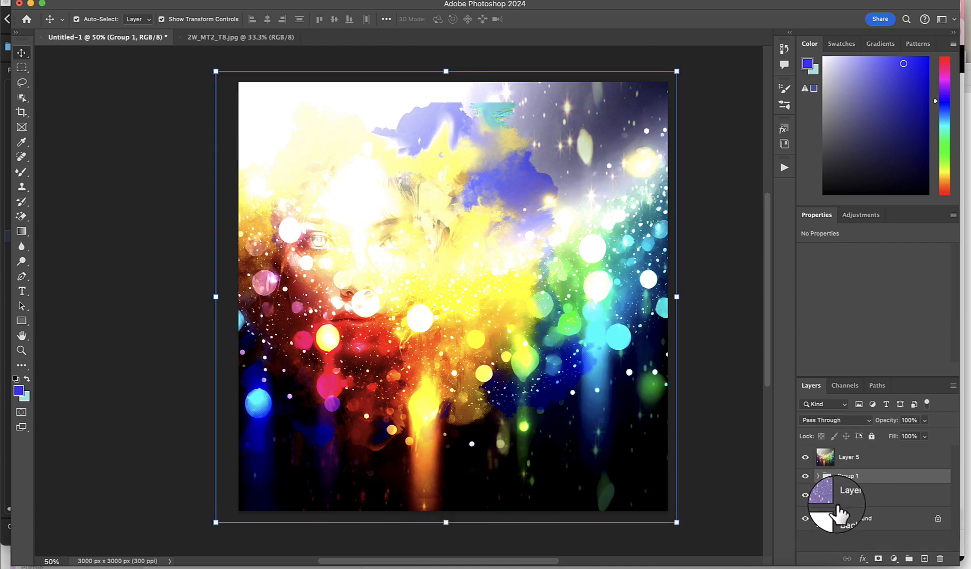
pyautogui.press('super+z')
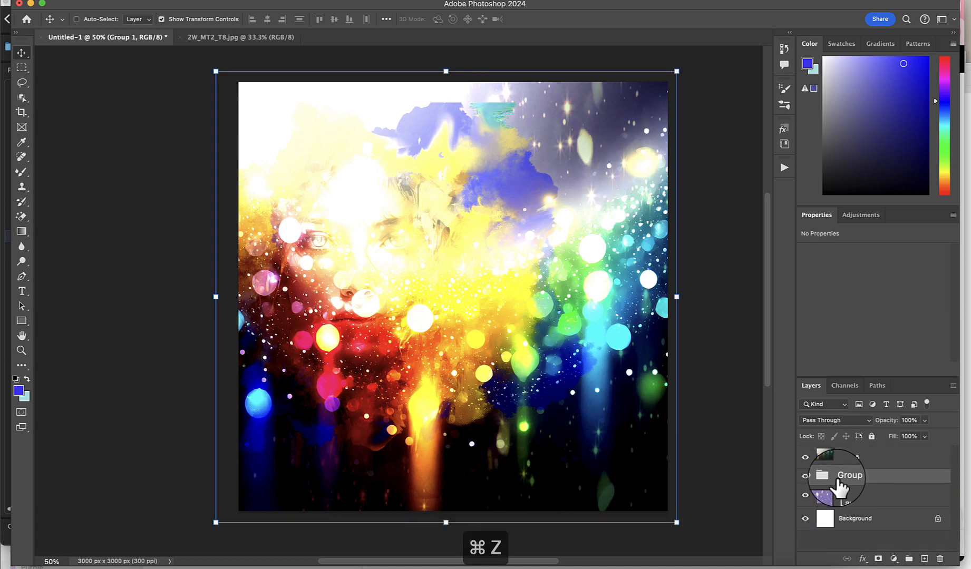
pyautogui.moveTo(856, 462); pyautogui.dragTo(849, 515)
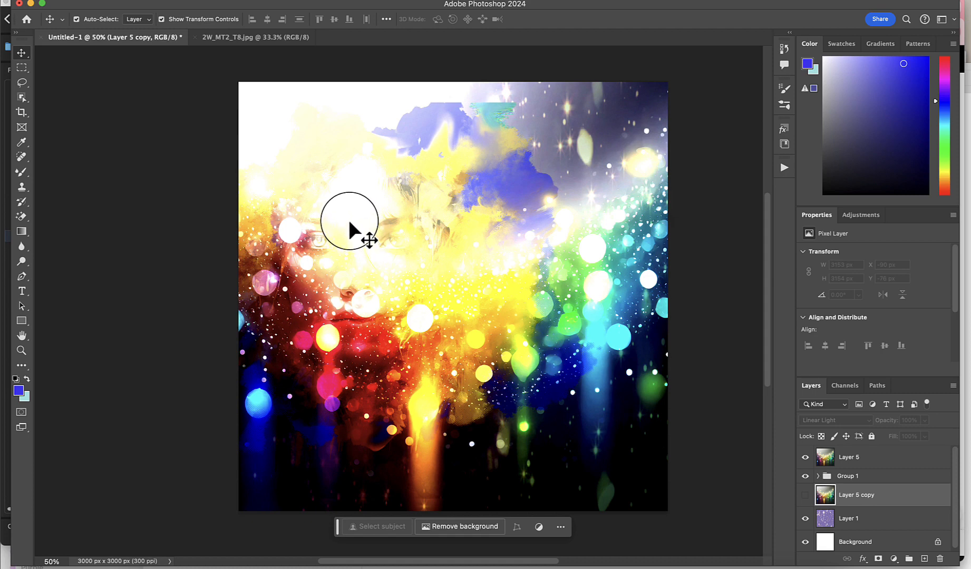
# Lower Layer 5's opacity to 50% and add a layer mask to it
pyautogui.click(850, 457)
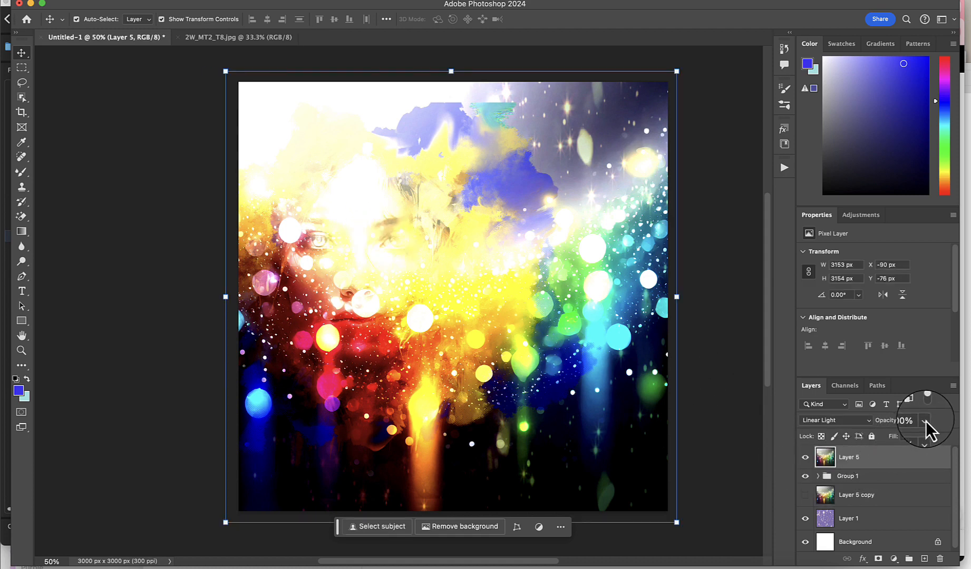
pyautogui.moveTo(900, 435); pyautogui.dragTo(898, 434)
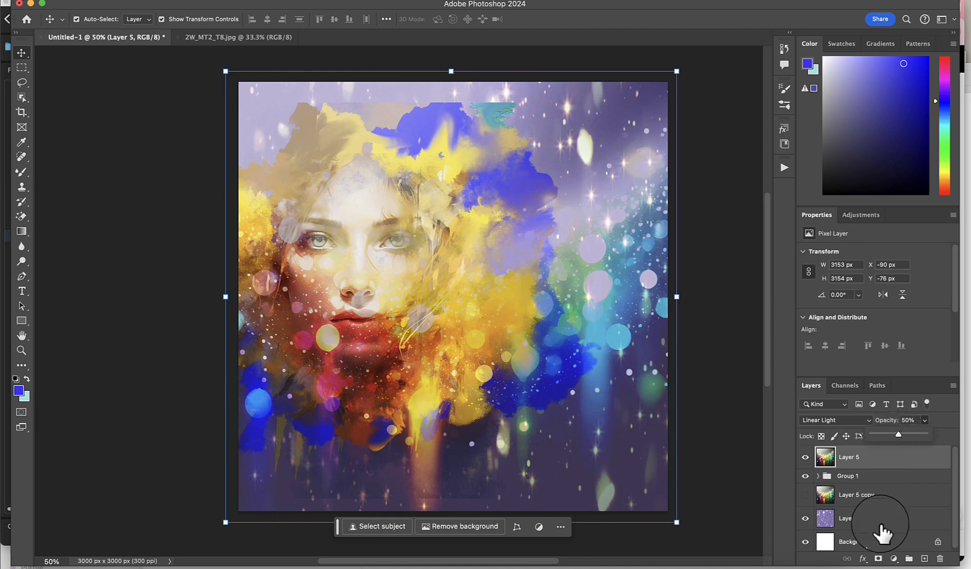
pyautogui.click(878, 559)
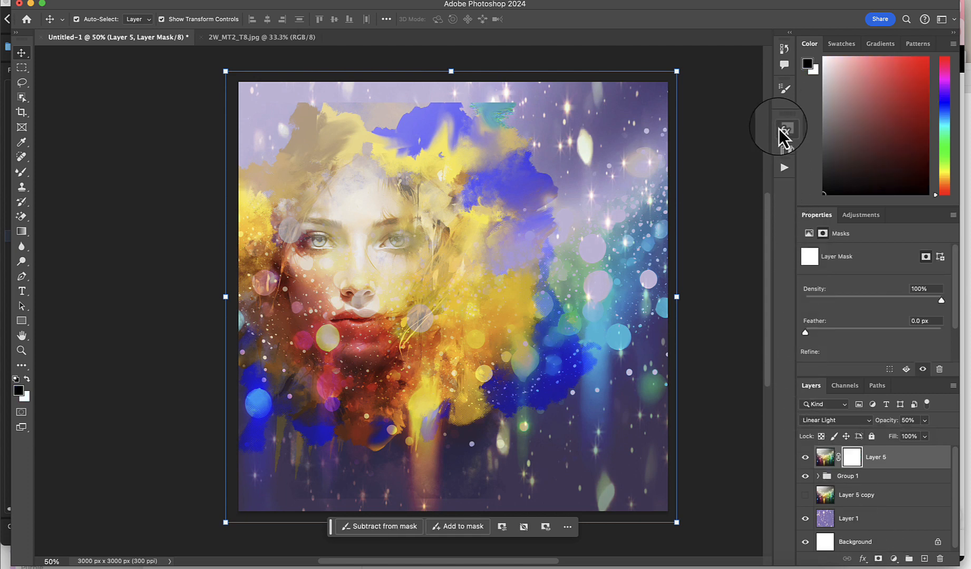
# Choose the 2W_Waterblends2_7D brush from the 2W_Waterblends2 set at 600 px
pyautogui.click(784, 105)
pyautogui.scroll(5, 766, 244)
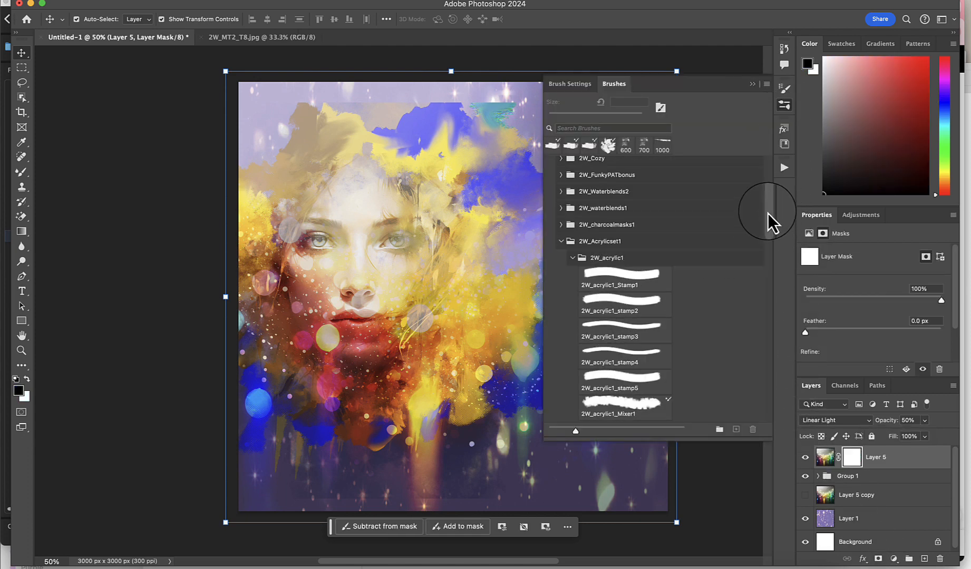
pyautogui.click(561, 283)
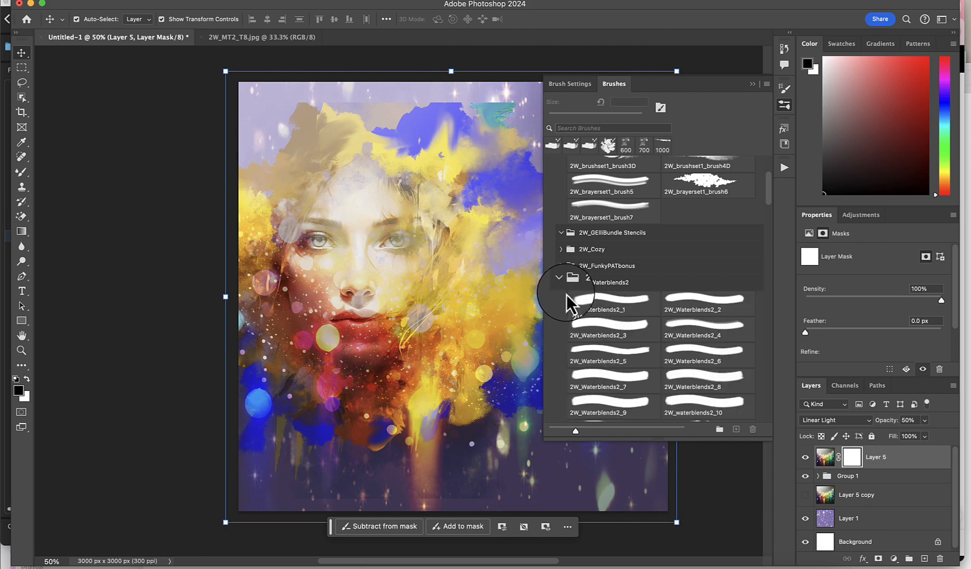
pyautogui.moveTo(767, 204); pyautogui.dragTo(762, 234)
pyautogui.click(709, 286)
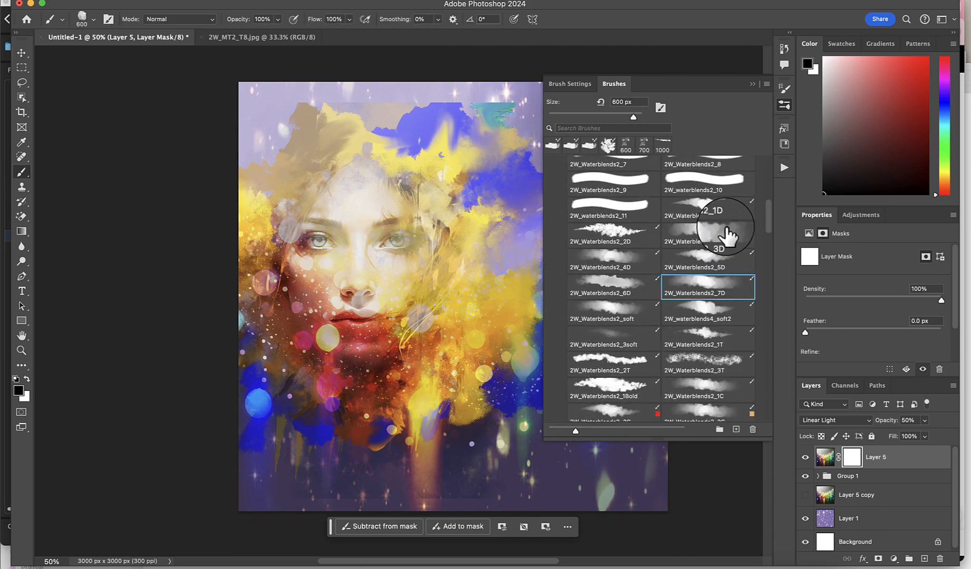
pyautogui.click(752, 84)
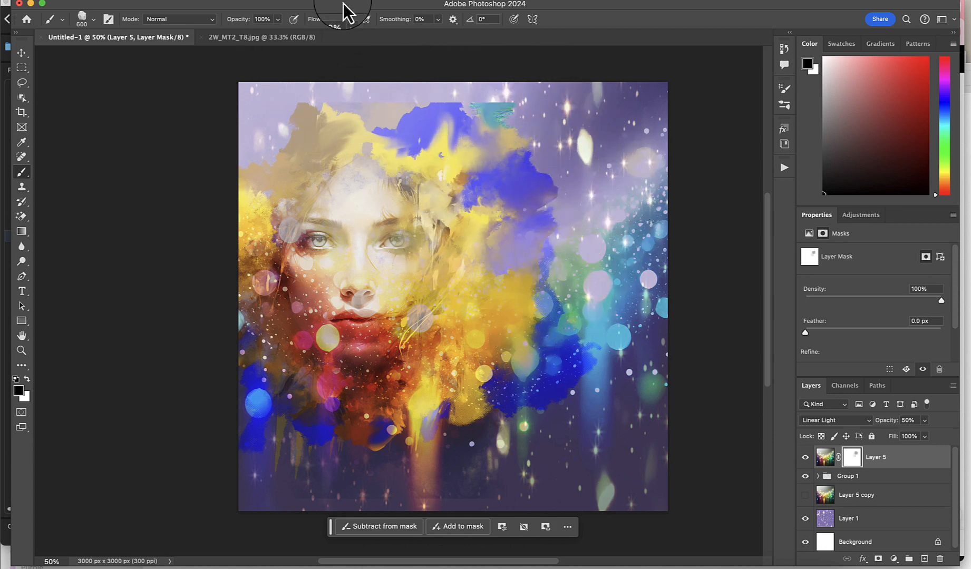
# Lower the brush's flow and opacity to 67% each
pyautogui.moveTo(345, 45); pyautogui.dragTo(332, 42)
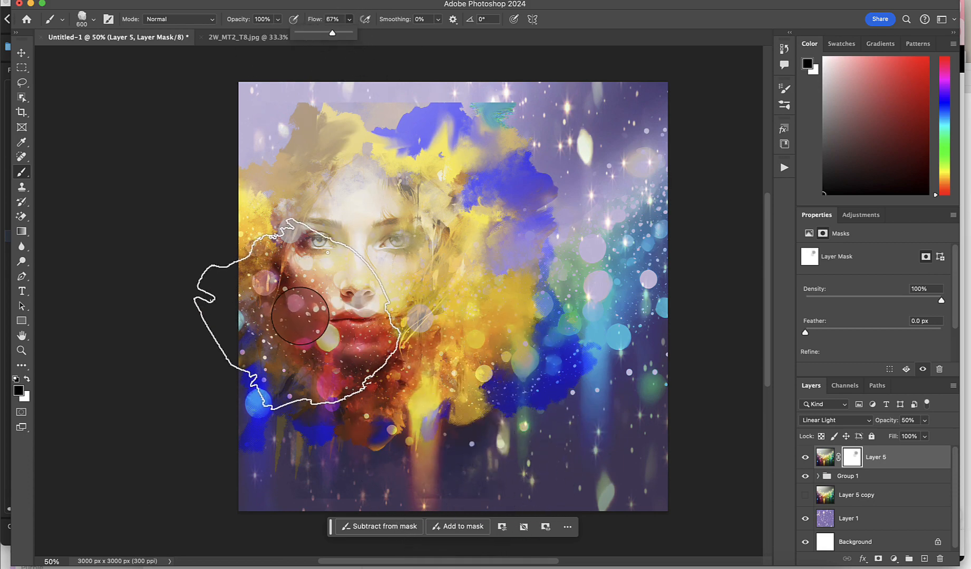
pyautogui.moveTo(348, 19); pyautogui.dragTo(351, 31)
pyautogui.click(275, 18)
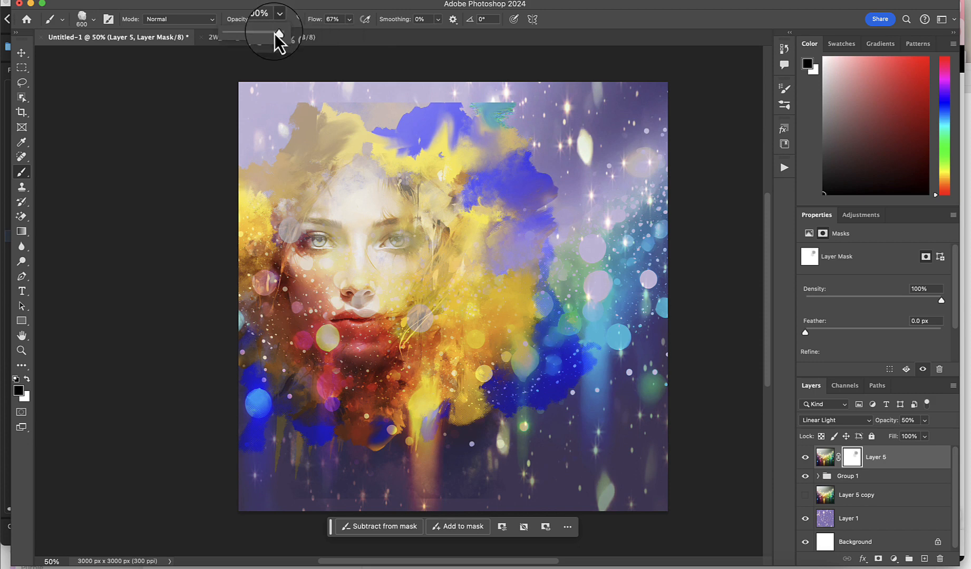
# Paint black on Layer 5's mask over the face and surrounding paint splashes to thin the texture, reducing the brush to 400 px
pyautogui.moveTo(347, 288)
pyautogui.mouseDown()
pyautogui.moveTo(341, 222)
pyautogui.moveTo(388, 223)
pyautogui.moveTo(337, 252)
pyautogui.moveTo(323, 318)
pyautogui.moveTo(256, 339)
pyautogui.moveTo(284, 308)
pyautogui.moveTo(266, 261)
pyautogui.moveTo(258, 289)
pyautogui.moveTo(321, 284)
pyautogui.moveTo(418, 308)
pyautogui.moveTo(466, 291)
pyautogui.moveTo(467, 233)
pyautogui.mouseUp()
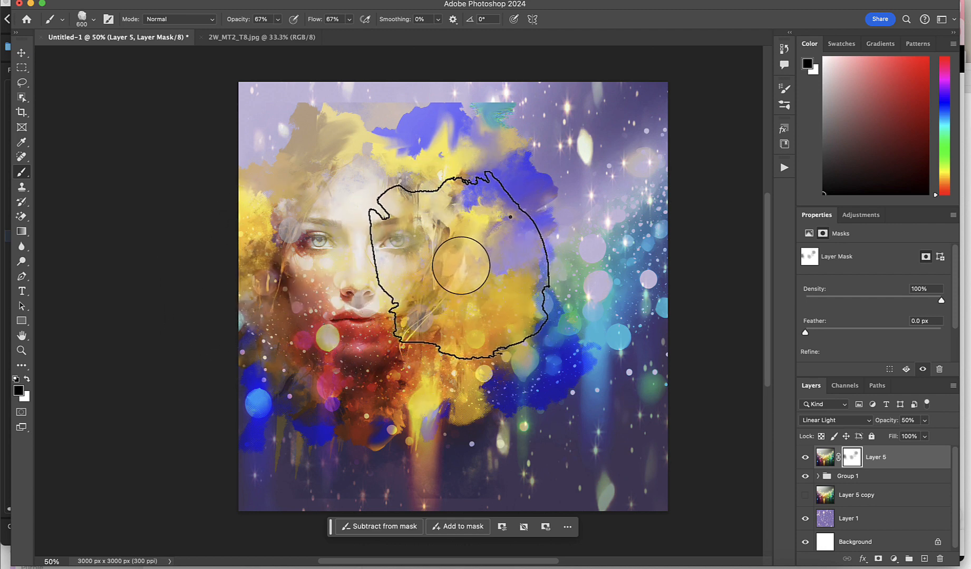
pyautogui.press('[')
pyautogui.press('[')
pyautogui.click(446, 214)
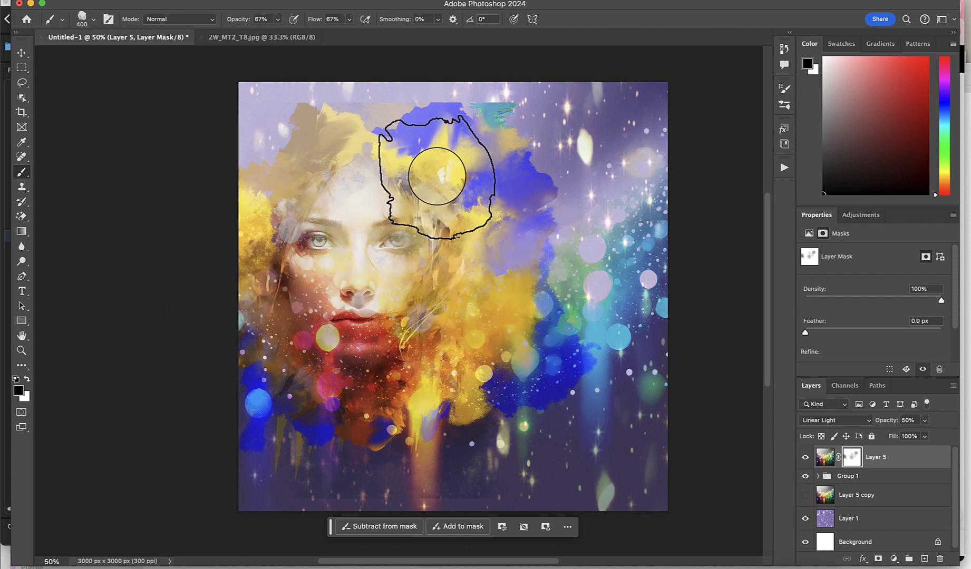
pyautogui.moveTo(406, 172)
pyautogui.mouseDown()
pyautogui.moveTo(376, 149)
pyautogui.moveTo(336, 141)
pyautogui.moveTo(323, 154)
pyautogui.mouseUp()
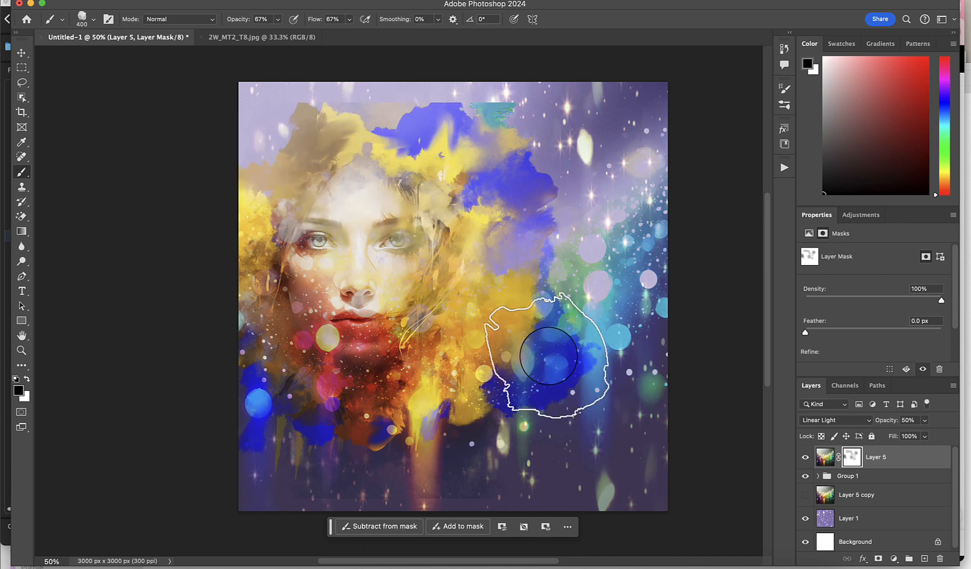
pyautogui.click(574, 358)
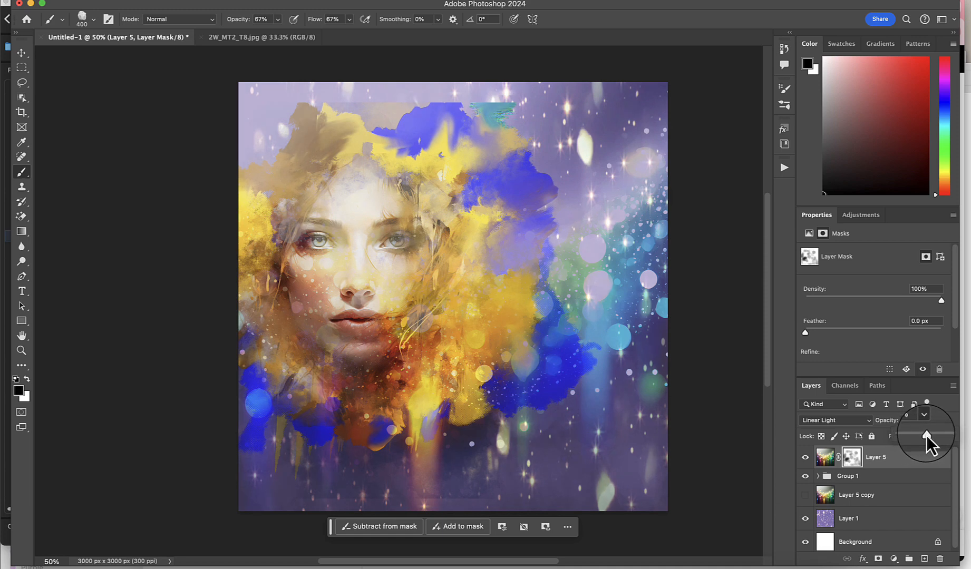
# Show Layer 5 copy and set its blend mode to Screen
pyautogui.click(805, 495)
pyautogui.click(856, 499)
pyautogui.click(862, 424)
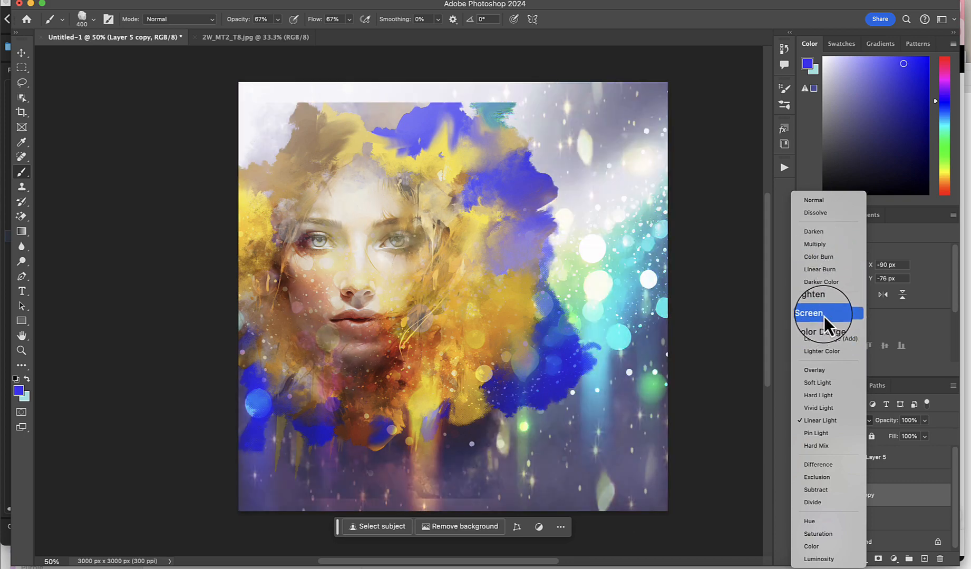
pyautogui.click(824, 314)
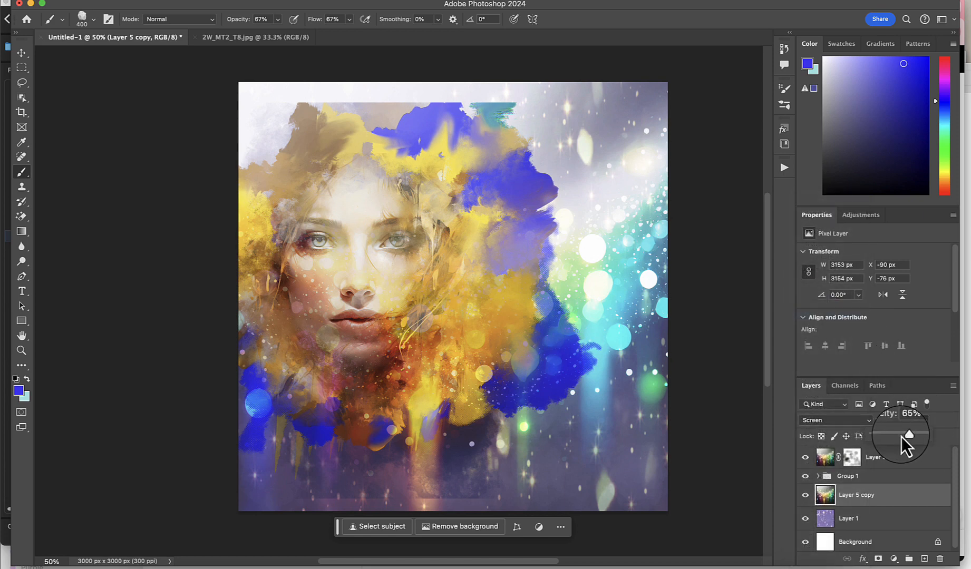
# Reduce Layer 5 copy's fill to 45%, leaving its opacity at 100%
pyautogui.moveTo(901, 435); pyautogui.dragTo(899, 437)
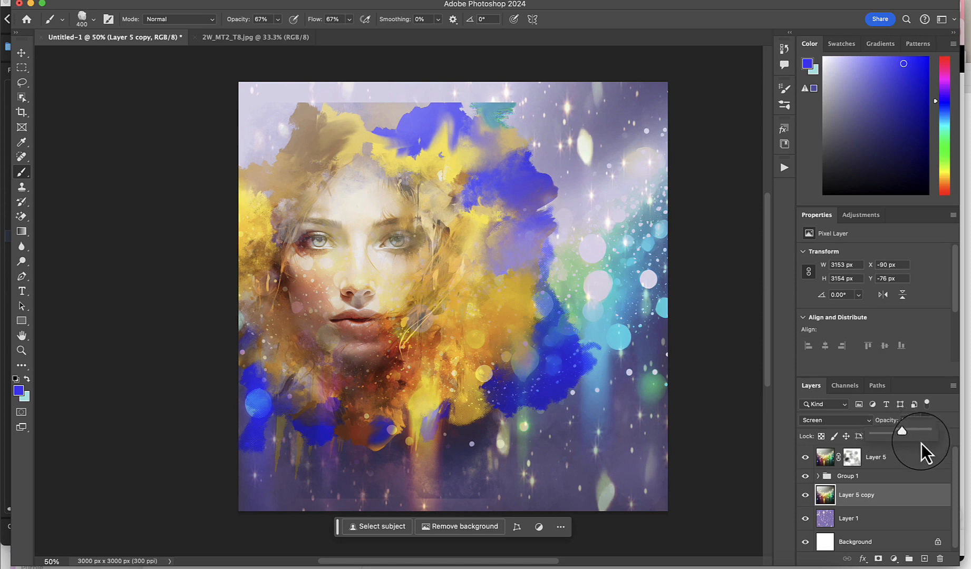
pyautogui.moveTo(907, 435); pyautogui.dragTo(940, 423)
pyautogui.click(941, 422)
pyautogui.click(925, 437)
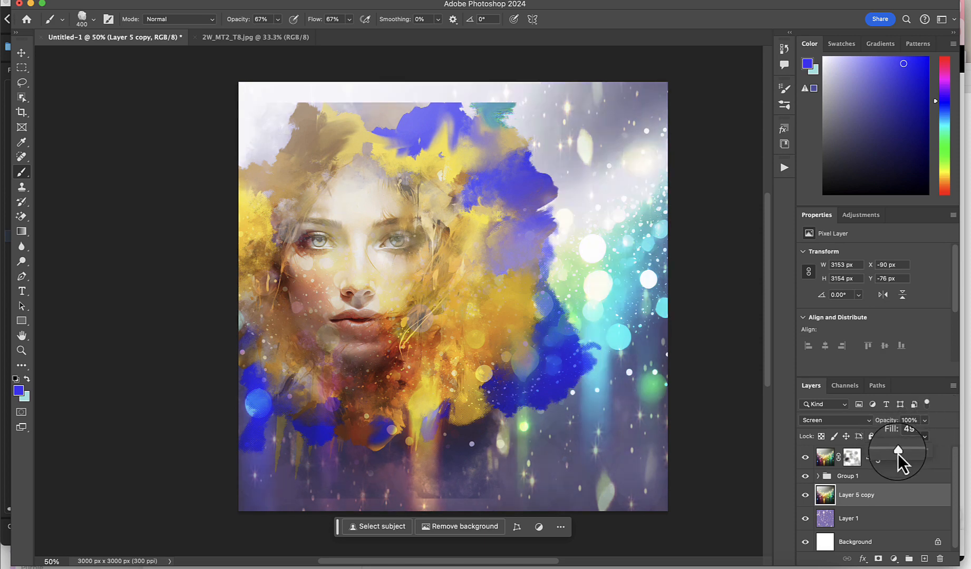
pyautogui.moveTo(897, 452); pyautogui.dragTo(896, 454)
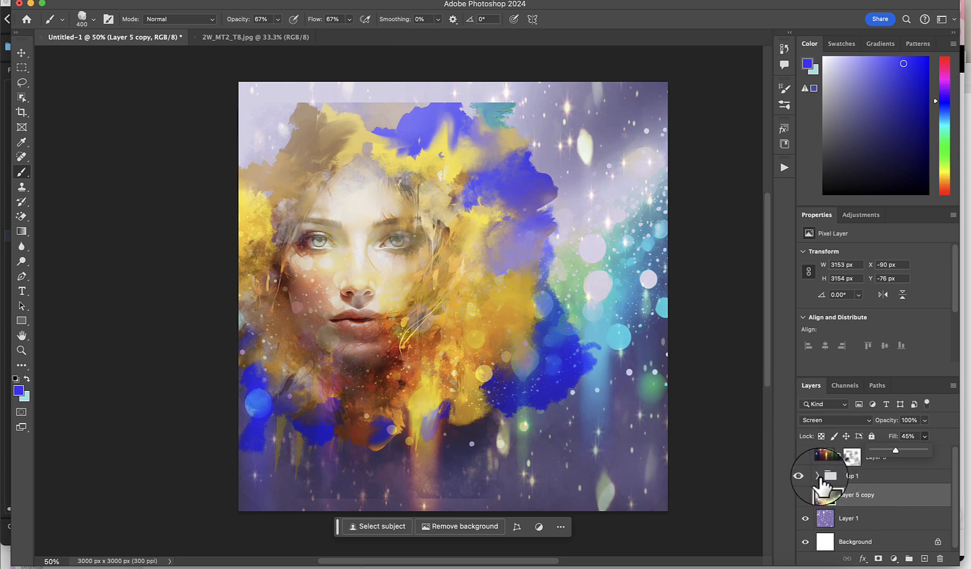
# Add a layer mask to Group 1 and paint black over the portrait's hard edges near the canvas's bottom and top
pyautogui.click(841, 477)
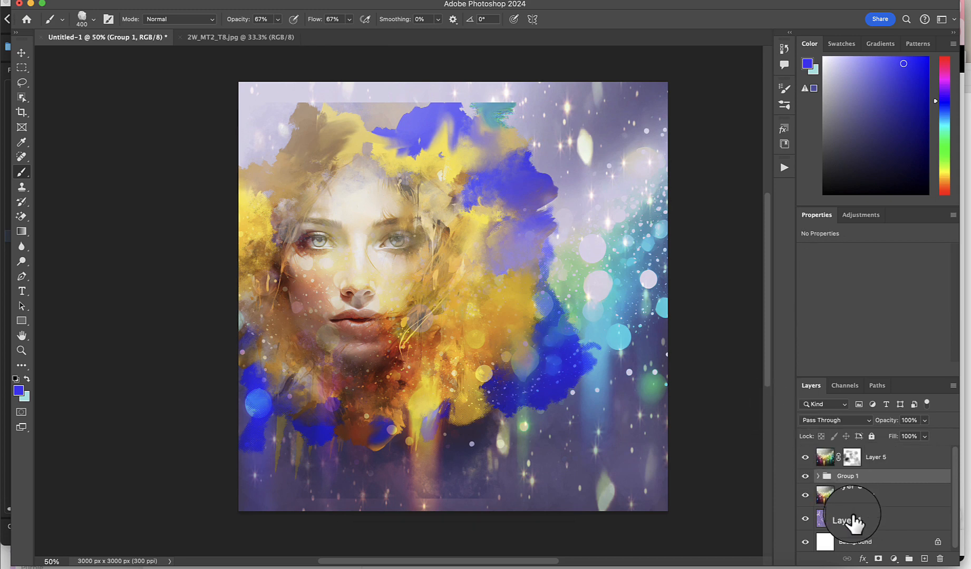
pyautogui.click(877, 558)
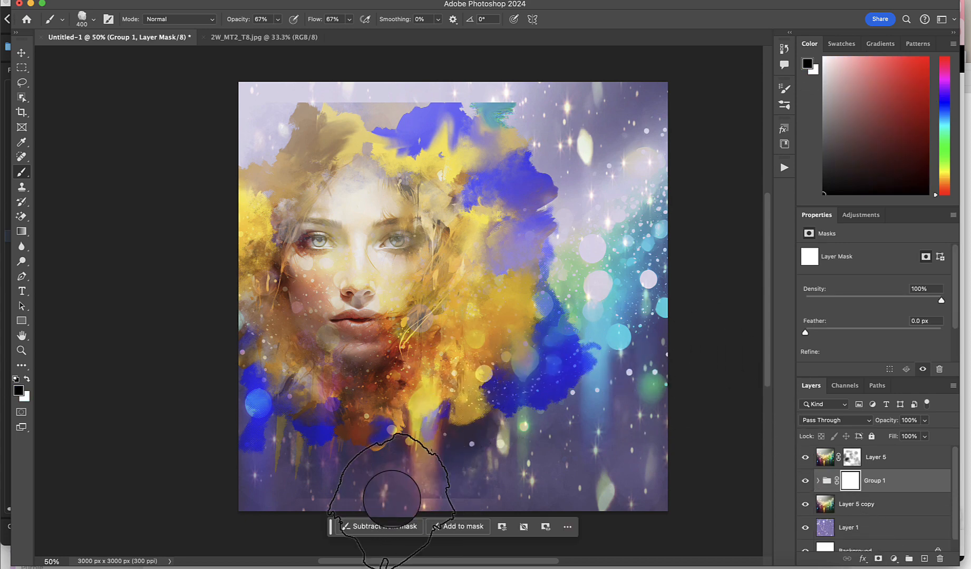
pyautogui.click(475, 485)
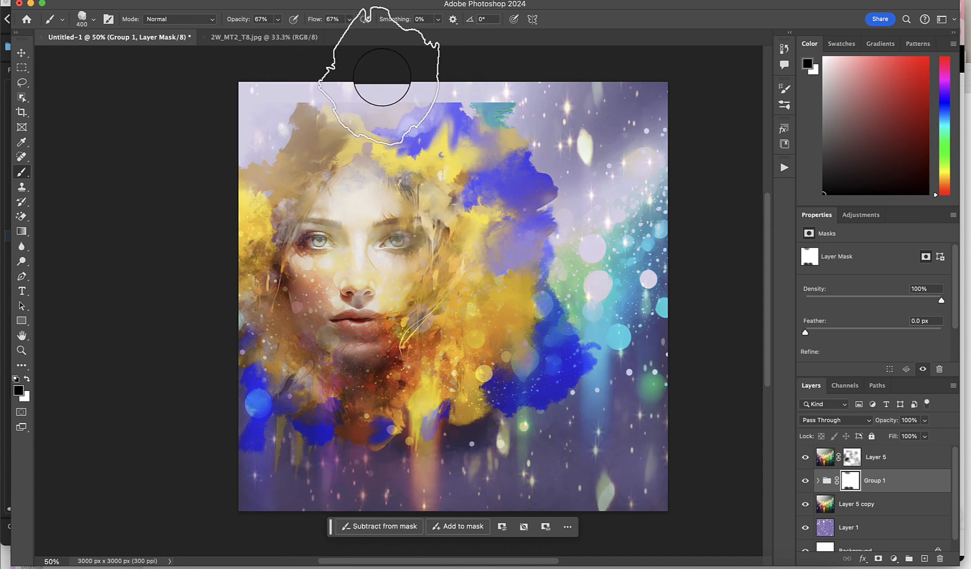
pyautogui.moveTo(382, 77)
pyautogui.mouseDown()
pyautogui.moveTo(435, 86)
pyautogui.moveTo(525, 71)
pyautogui.moveTo(496, 90)
pyautogui.moveTo(349, 70)
pyautogui.mouseUp()
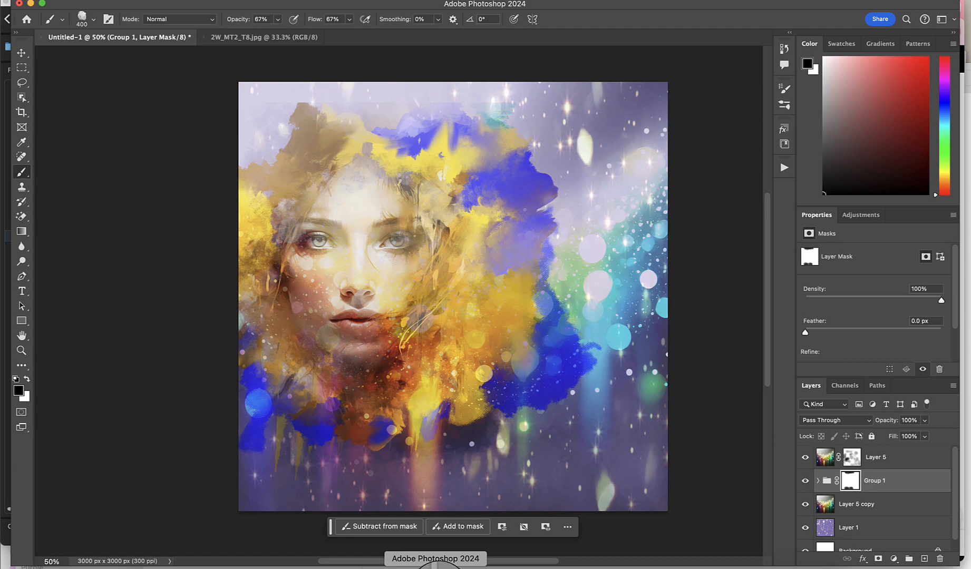
# Open 2W_MT2_T7.jpg from the 2W_Magical Textures 2 folder in Bridge and bring the texture into the Untitled-1 composition in Photoshop
pyautogui.click(458, 567)
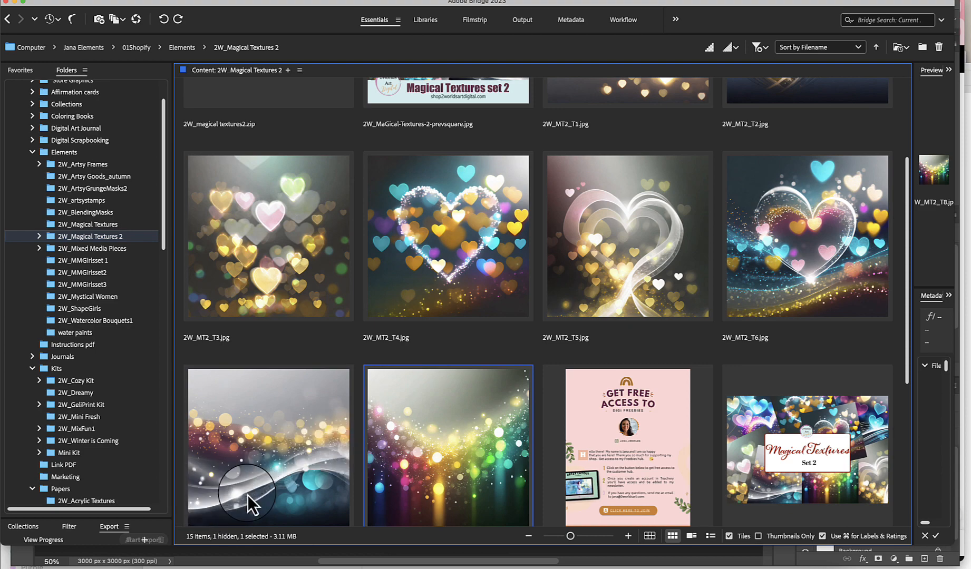
pyautogui.doubleClick(293, 493)
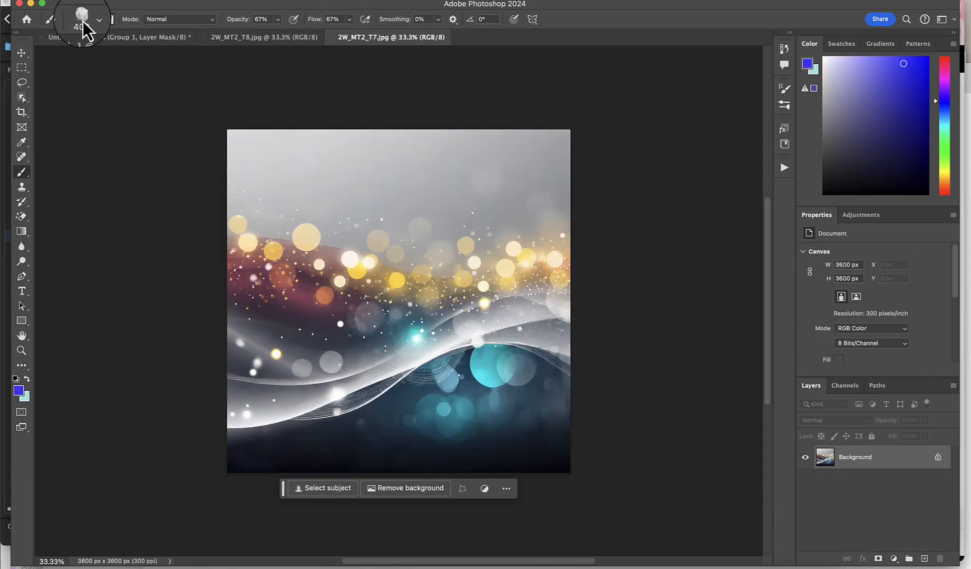
pyautogui.click(21, 53)
pyautogui.moveTo(232, 138); pyautogui.dragTo(443, 265)
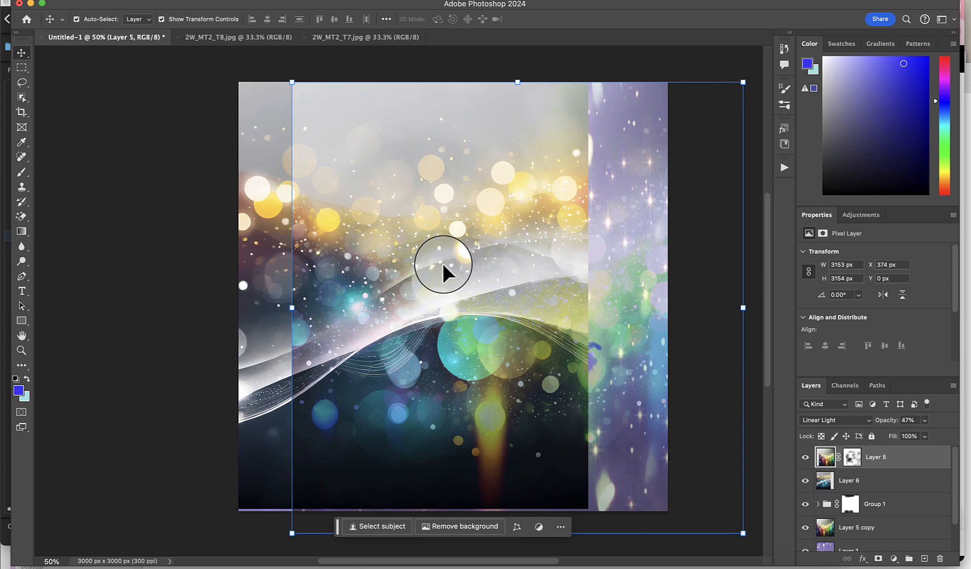
# Undo the accidental move of Layer 5 and place Layer 6 above it in the layer stack
pyautogui.press('super+z')
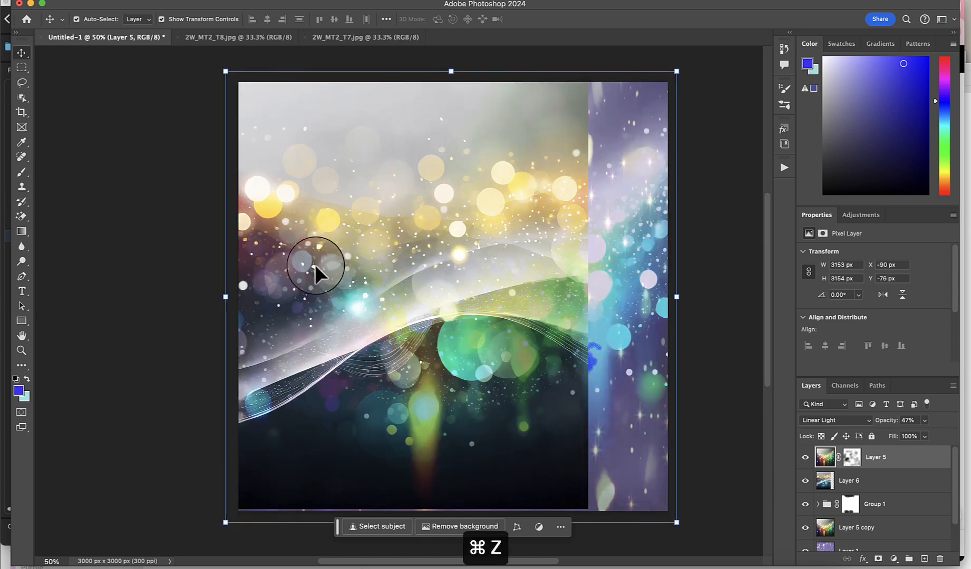
pyautogui.click(872, 492)
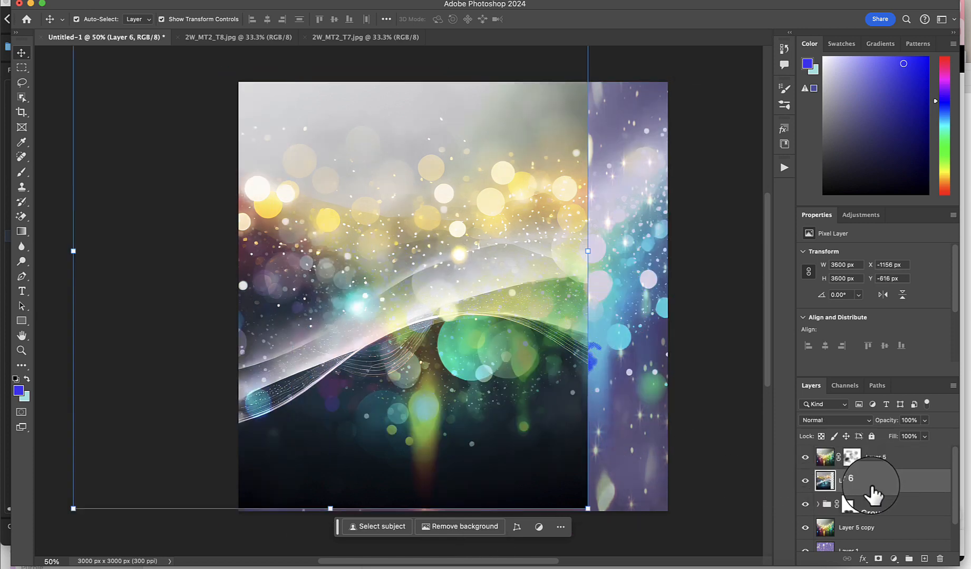
pyautogui.click(879, 464)
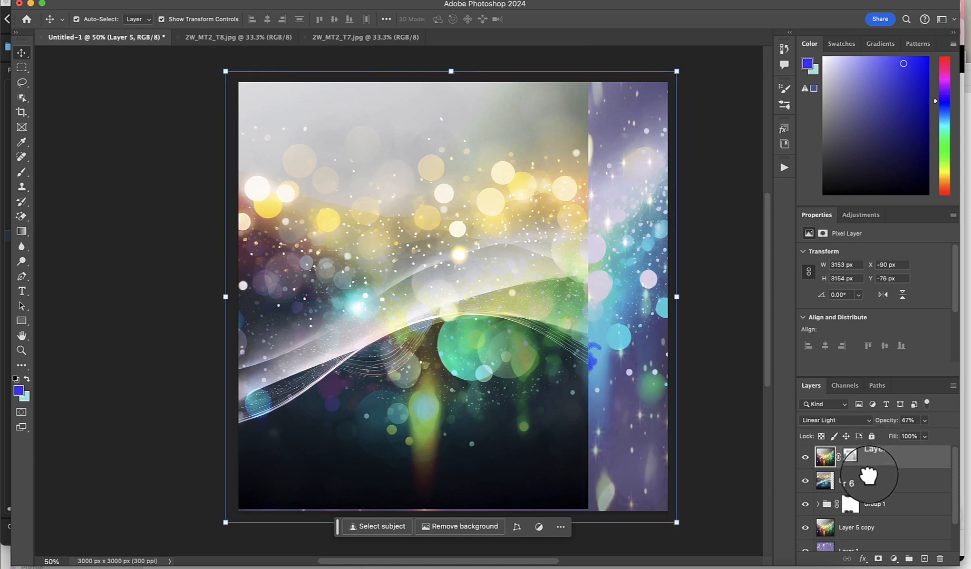
pyautogui.moveTo(868, 476); pyautogui.dragTo(871, 438)
# Lock Layer 5 and Group 1
pyautogui.click(884, 481)
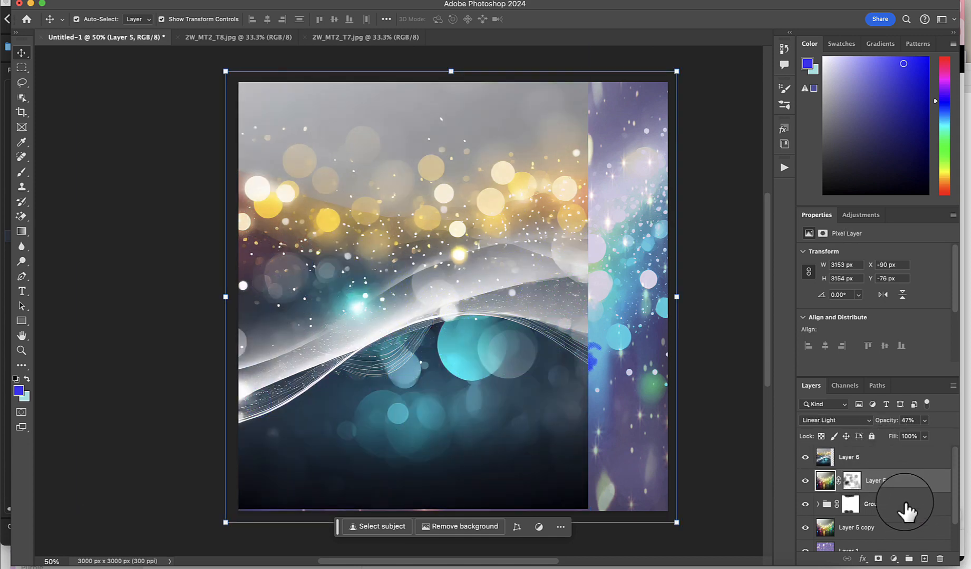
pyautogui.click(871, 437)
pyautogui.click(851, 506)
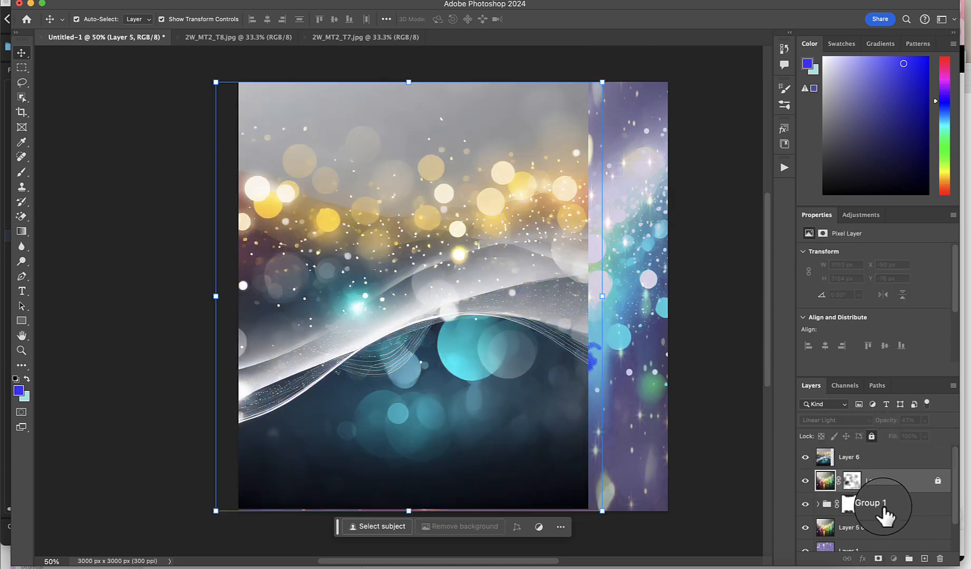
pyautogui.click(871, 436)
# Move the new texture on Layer 6 so that it covers the whole canvas
pyautogui.click(884, 464)
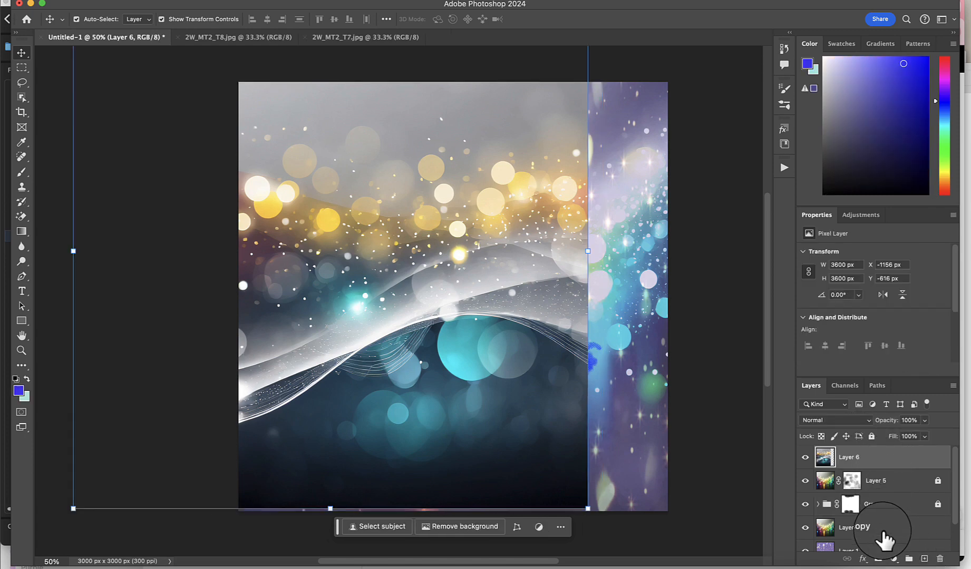
pyautogui.moveTo(507, 262); pyautogui.dragTo(628, 304)
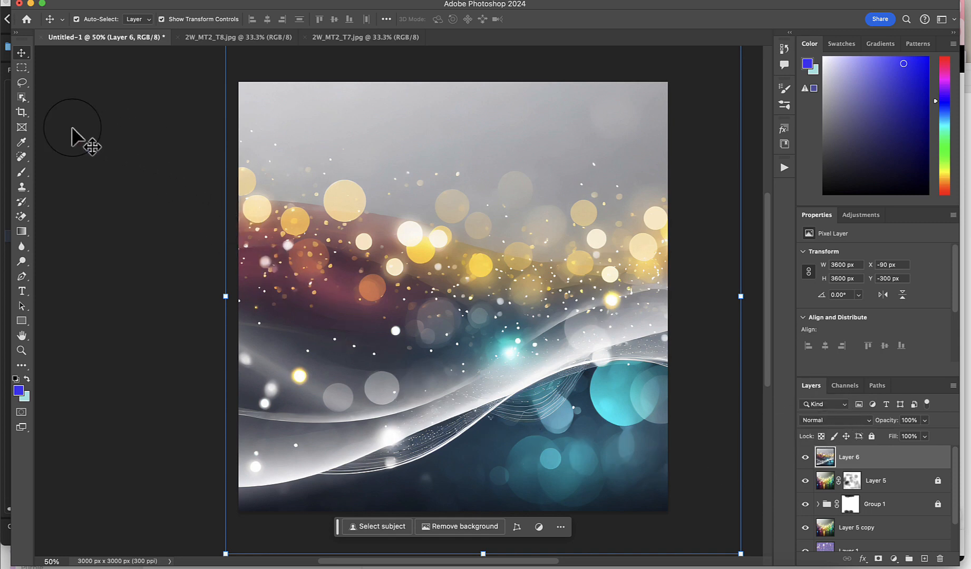
# Select a rectangular area about 3000 by 1840 px across the lower part of the Layer 6 texture
pyautogui.click(22, 71)
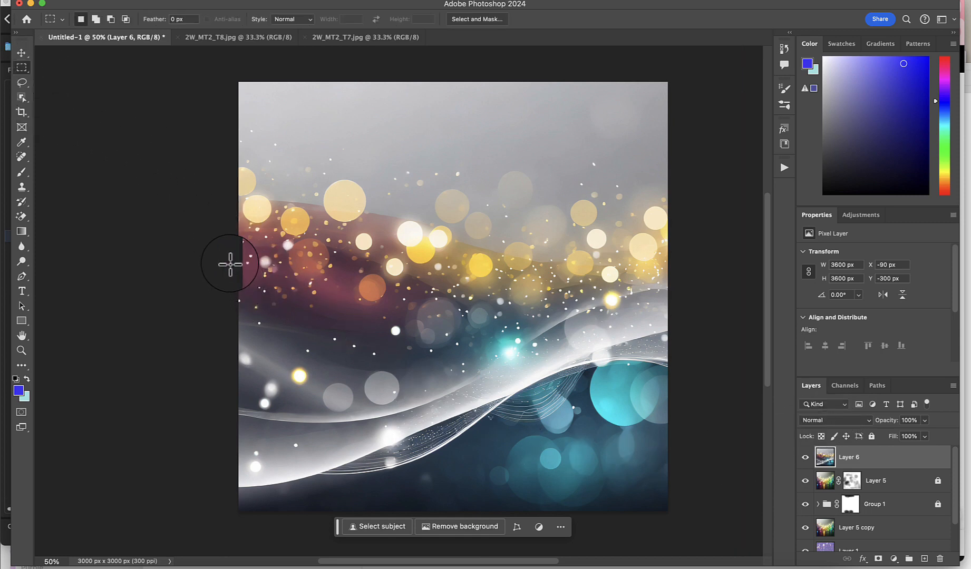
pyautogui.moveTo(233, 236); pyautogui.dragTo(481, 459)
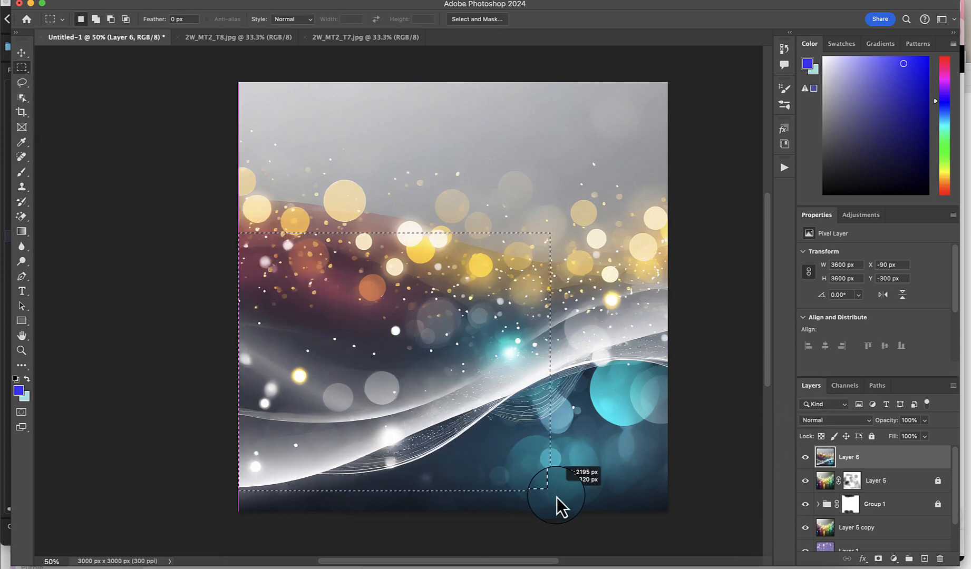
pyautogui.moveTo(556, 497); pyautogui.dragTo(669, 505)
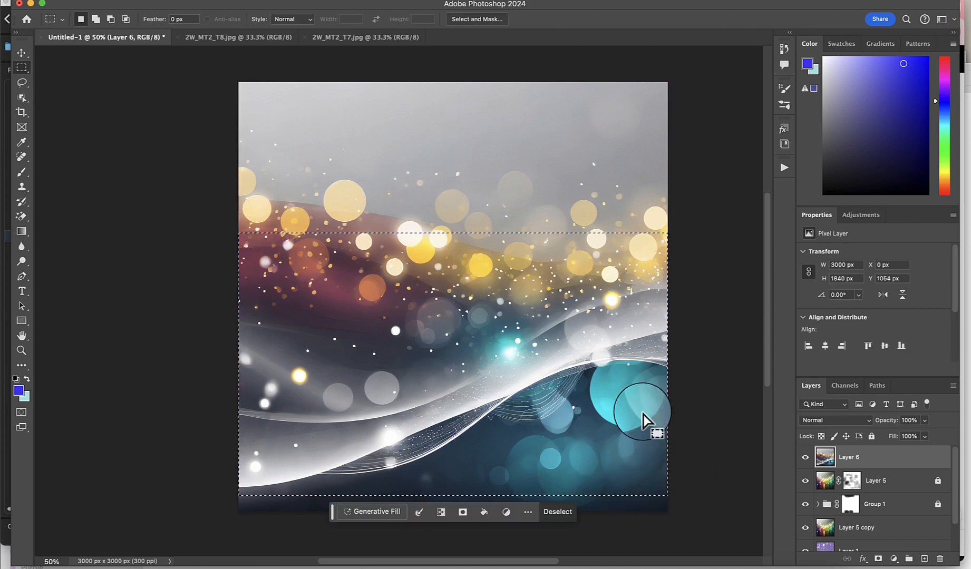
# Feather the selection by 4 pixels and turn it into a layer mask on Layer 6
pyautogui.click(280, 3)
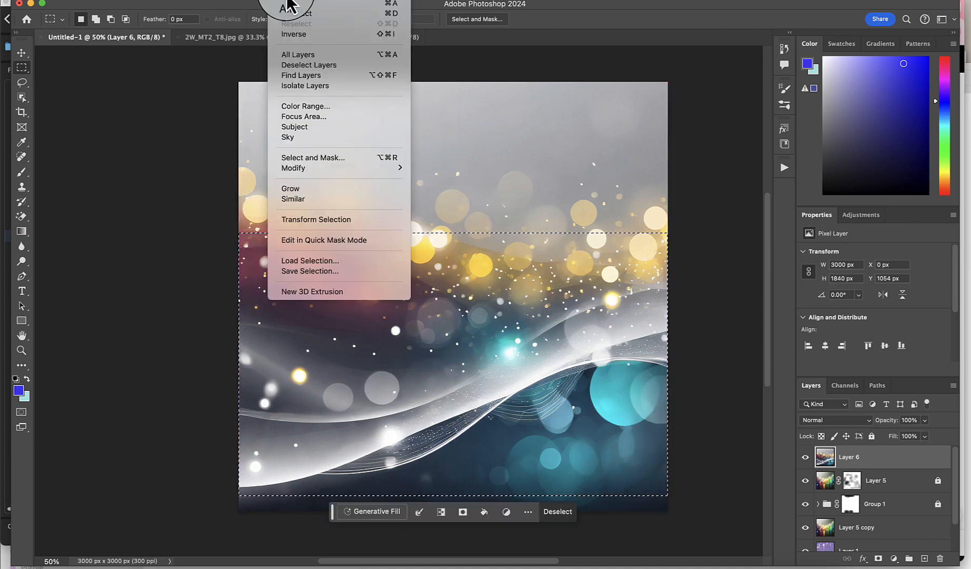
pyautogui.moveTo(379, 173)
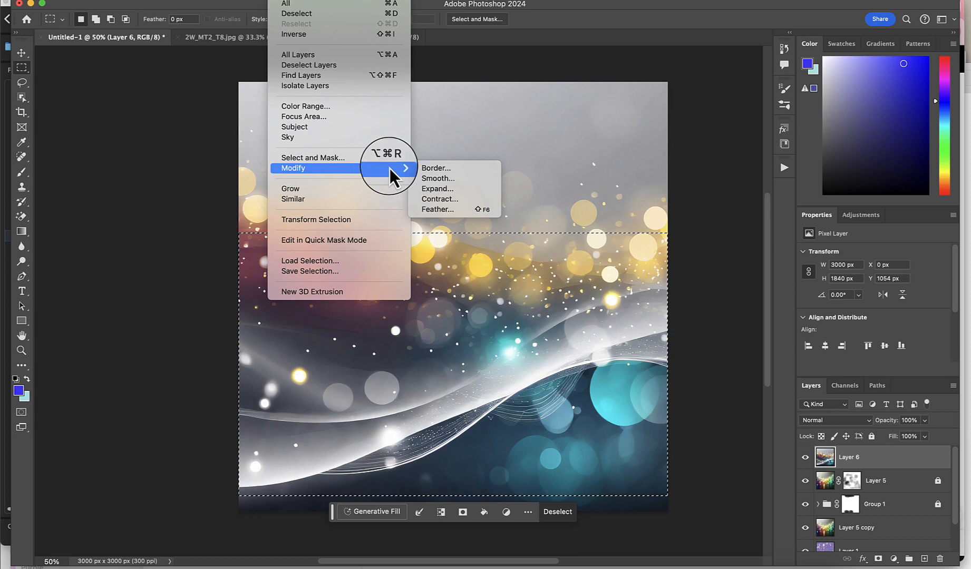
pyautogui.click(435, 210)
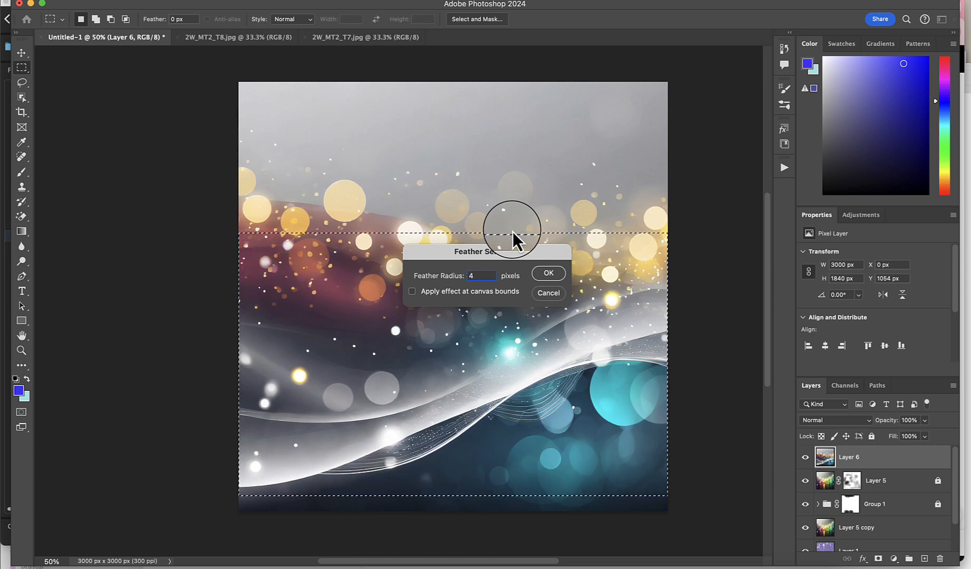
pyautogui.click(543, 275)
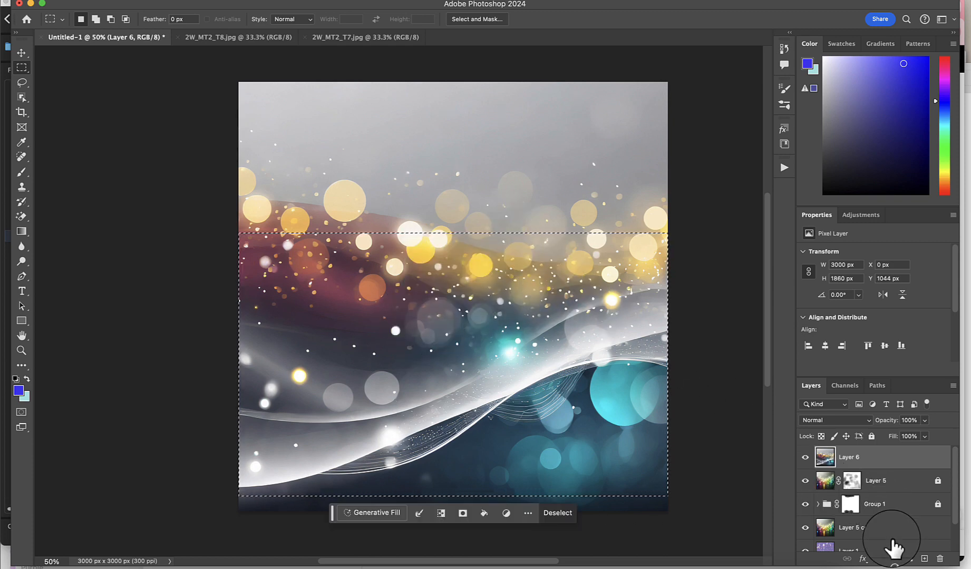
pyautogui.click(877, 559)
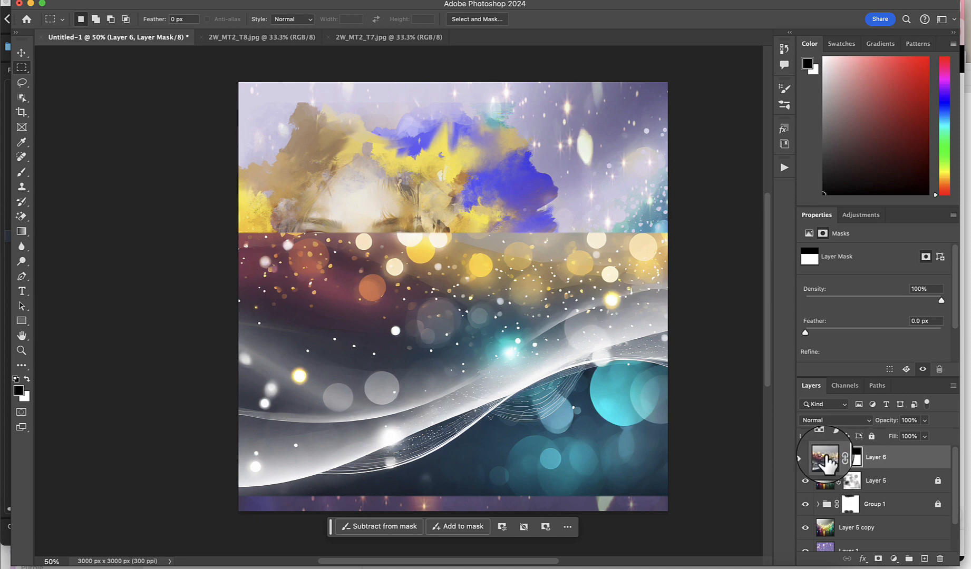
# Set the blend mode of the texture on Layer 6 to Overlay
pyautogui.click(837, 458)
pyautogui.click(833, 420)
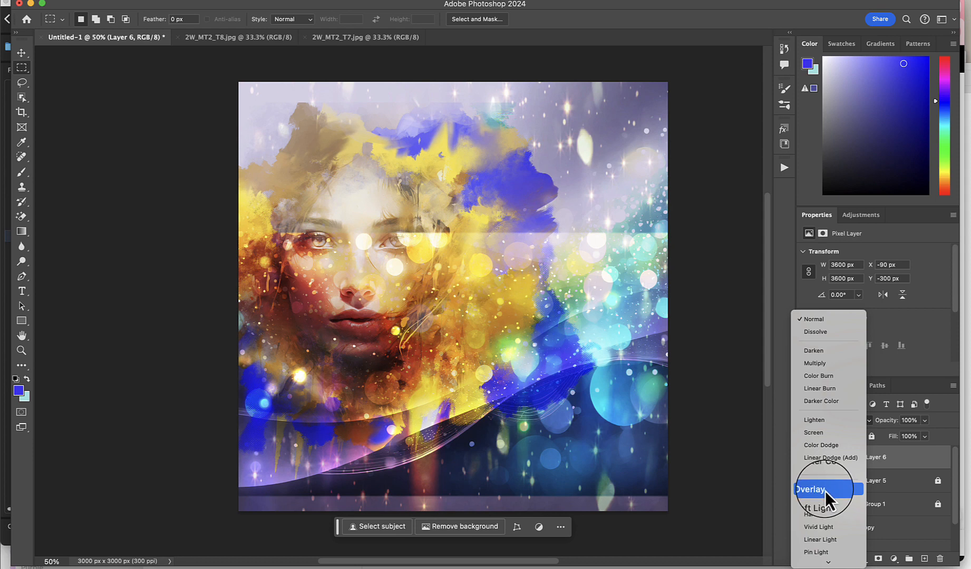
pyautogui.click(825, 491)
# Move Layer 6 below Layer 5 into Group 1 and expand the group
pyautogui.moveTo(878, 457); pyautogui.dragTo(875, 514)
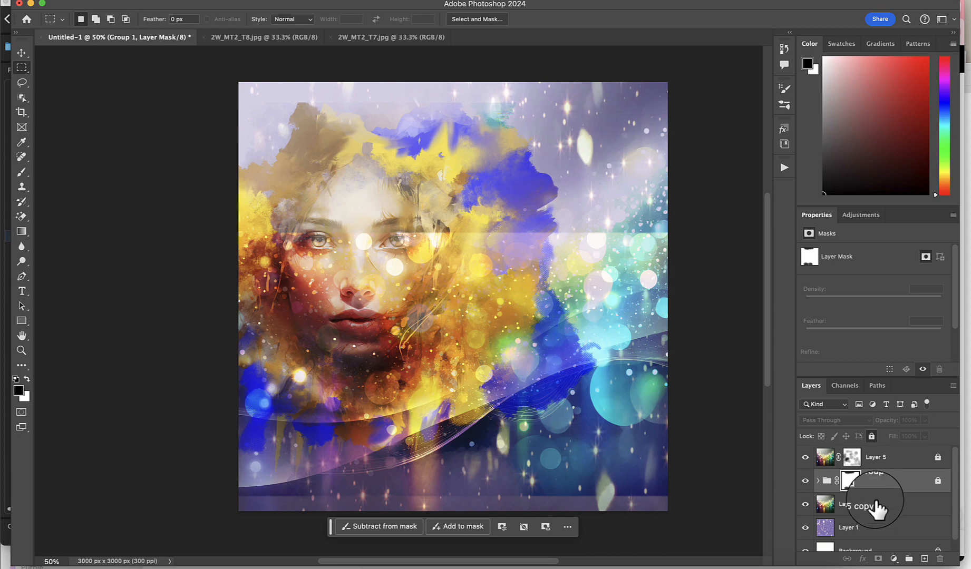
pyautogui.click(817, 481)
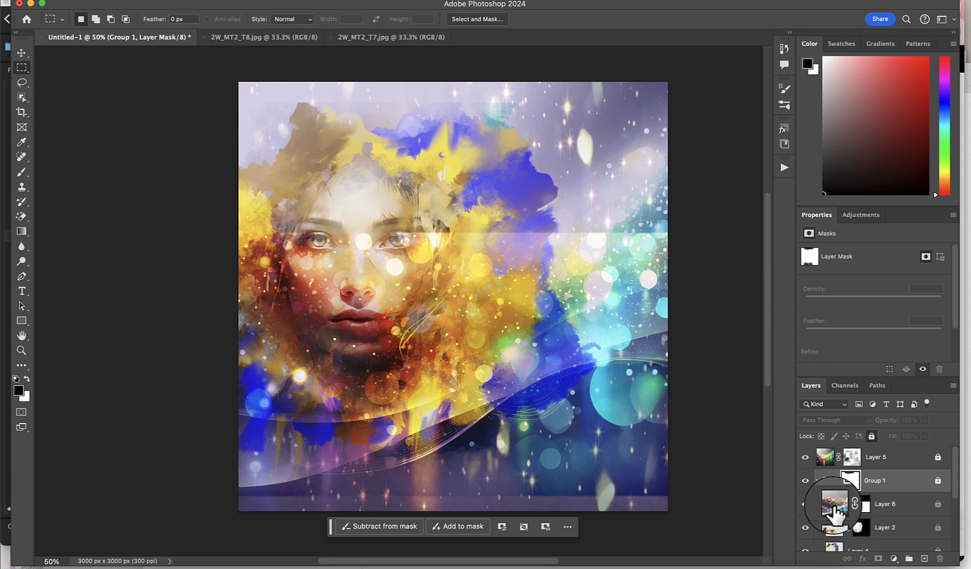
pyautogui.moveTo(834, 511); pyautogui.dragTo(848, 463)
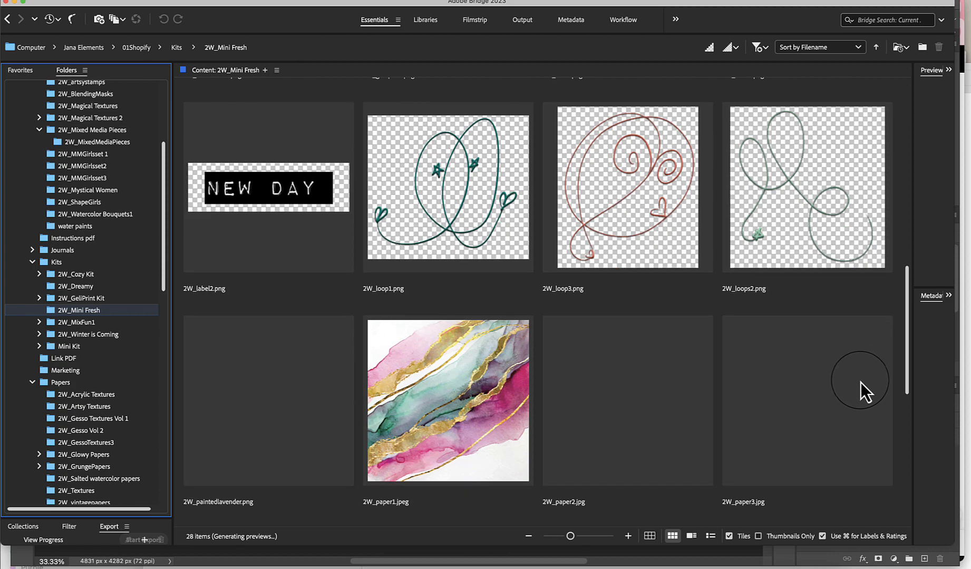
# Browse the 2W_Mini Fresh folder in Bridge and open 2W_watercolorclock.png in Photoshop
pyautogui.scroll(-5, 860, 387)
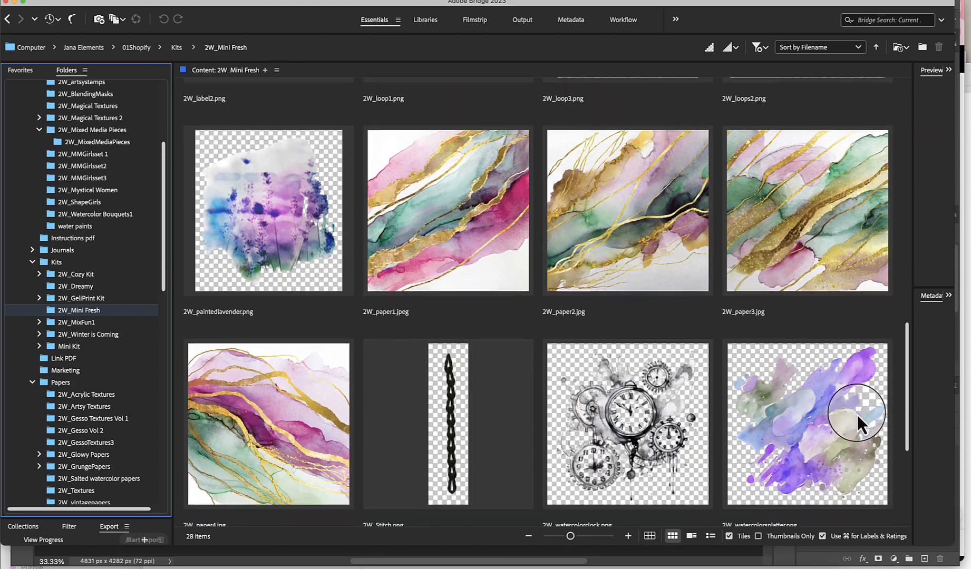
pyautogui.scroll(-3, 853, 424)
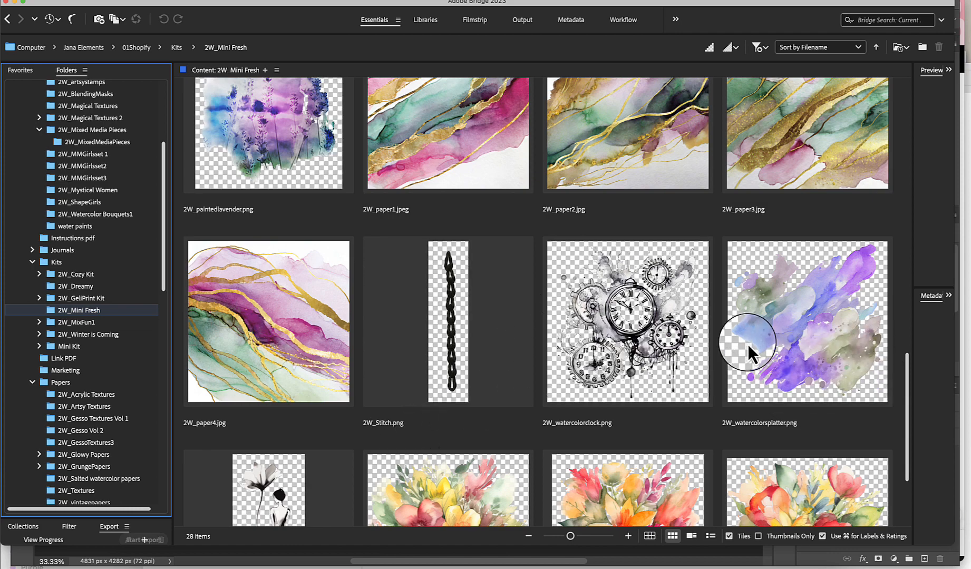
pyautogui.moveTo(905, 371); pyautogui.dragTo(901, 196)
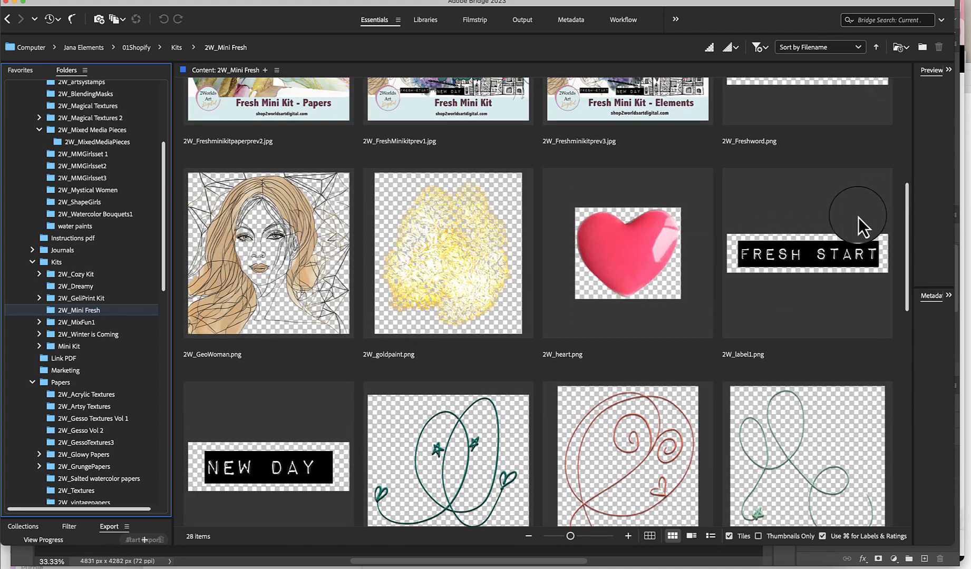
pyautogui.moveTo(907, 241); pyautogui.dragTo(906, 178)
pyautogui.moveTo(902, 146)
pyautogui.mouseDown()
pyautogui.moveTo(884, 398)
pyautogui.moveTo(780, 404)
pyautogui.mouseUp()
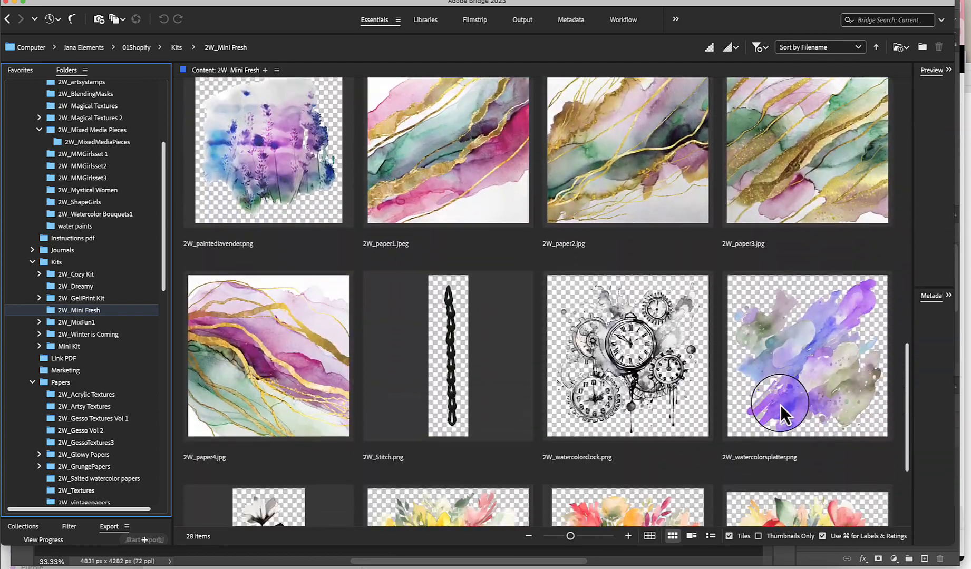
pyautogui.doubleClick(647, 349)
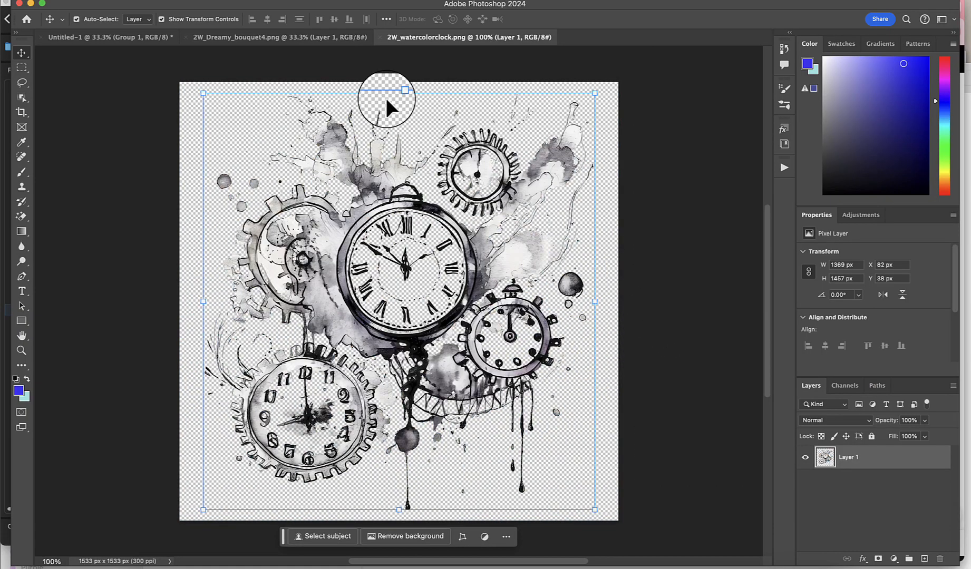
# Return to Bridge and open 2W_MMP_gesso2.png from the 2W_MixedMediaPieces folder in Photoshop
pyautogui.click(286, 38)
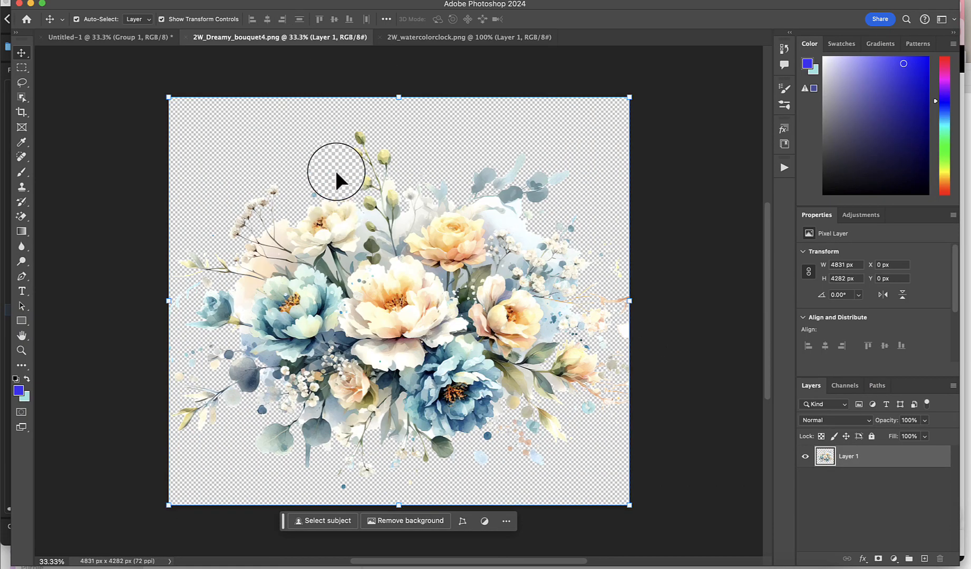
pyautogui.moveTo(336, 172); pyautogui.dragTo(406, 46)
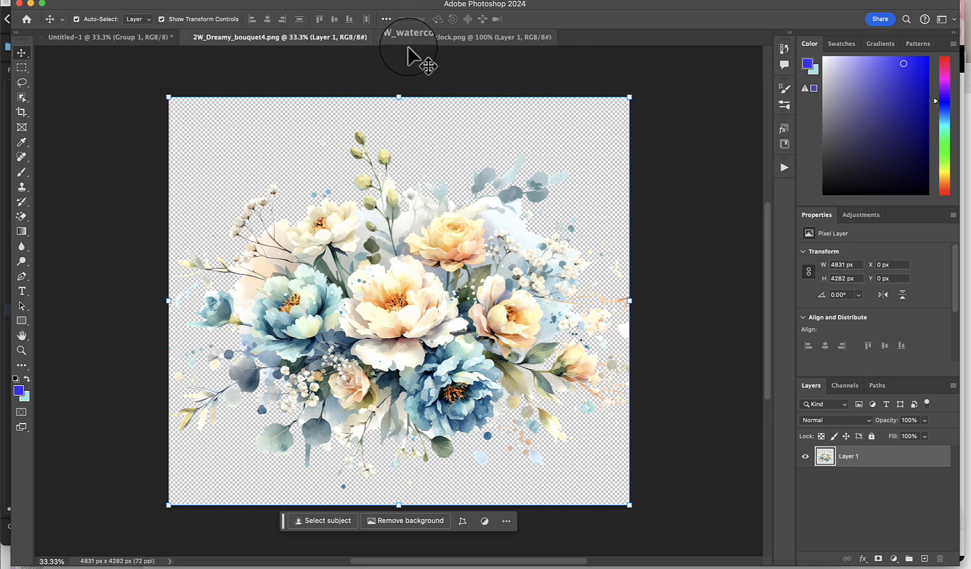
pyautogui.click(462, 566)
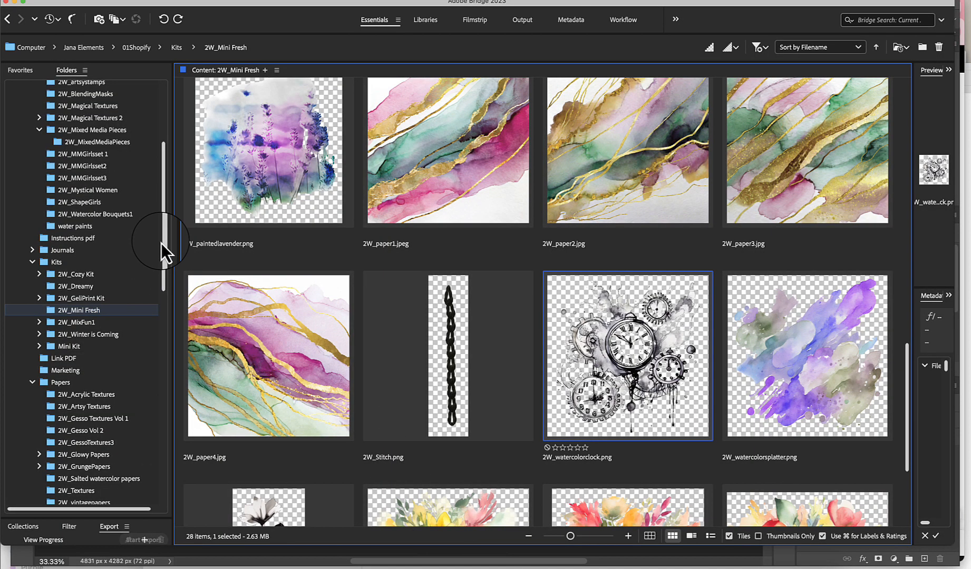
pyautogui.click(129, 146)
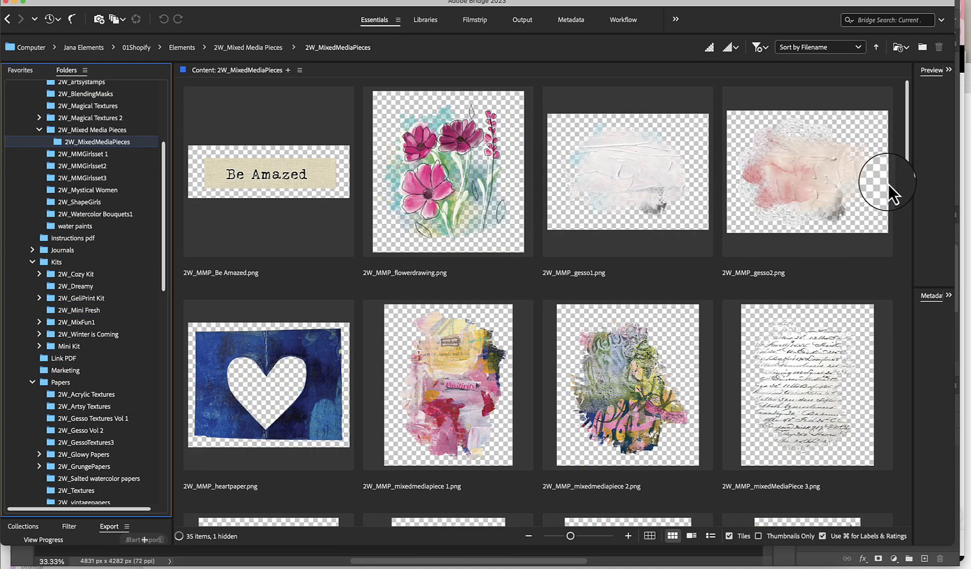
pyautogui.moveTo(905, 165)
pyautogui.mouseDown()
pyautogui.moveTo(903, 183)
pyautogui.moveTo(903, 165)
pyautogui.mouseUp()
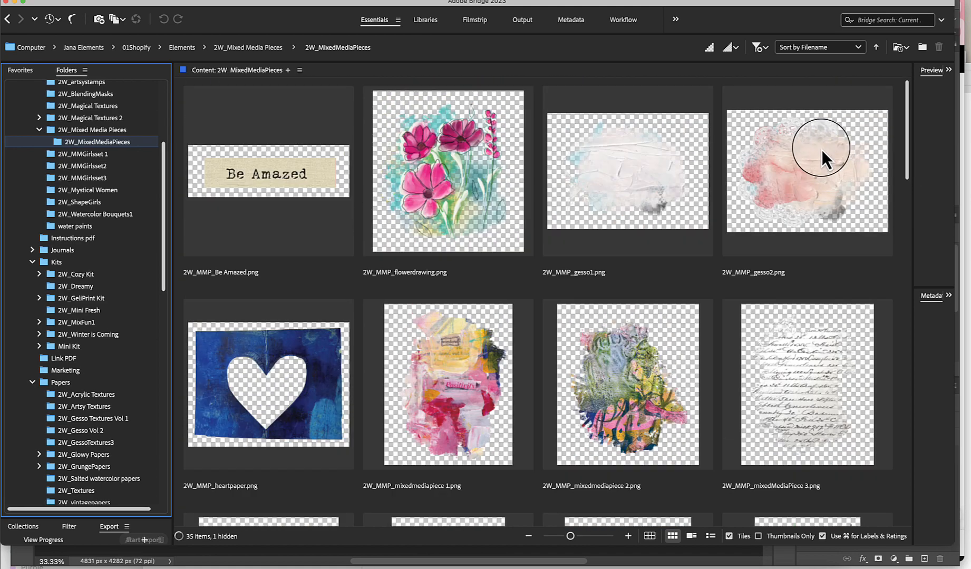
pyautogui.doubleClick(799, 186)
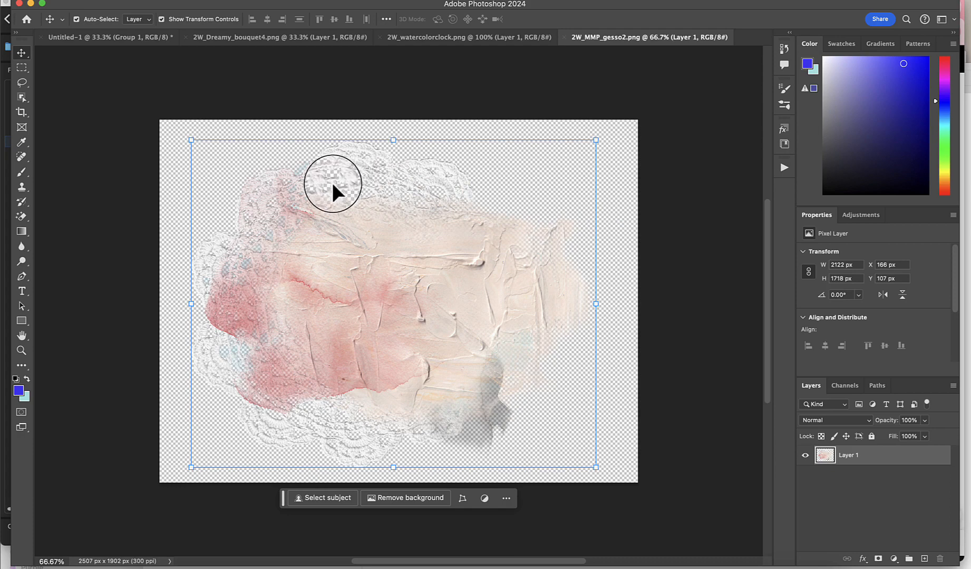
# Place the gesso2 piece over the upper-right corner of the Untitled-1 canvas at about 92% scale, above Layer 5 in the stack
pyautogui.moveTo(332, 182); pyautogui.dragTo(420, 155)
pyautogui.moveTo(535, 168); pyautogui.dragTo(570, 134)
pyautogui.moveTo(657, 107); pyautogui.dragTo(640, 119)
pyautogui.moveTo(548, 190); pyautogui.dragTo(552, 174)
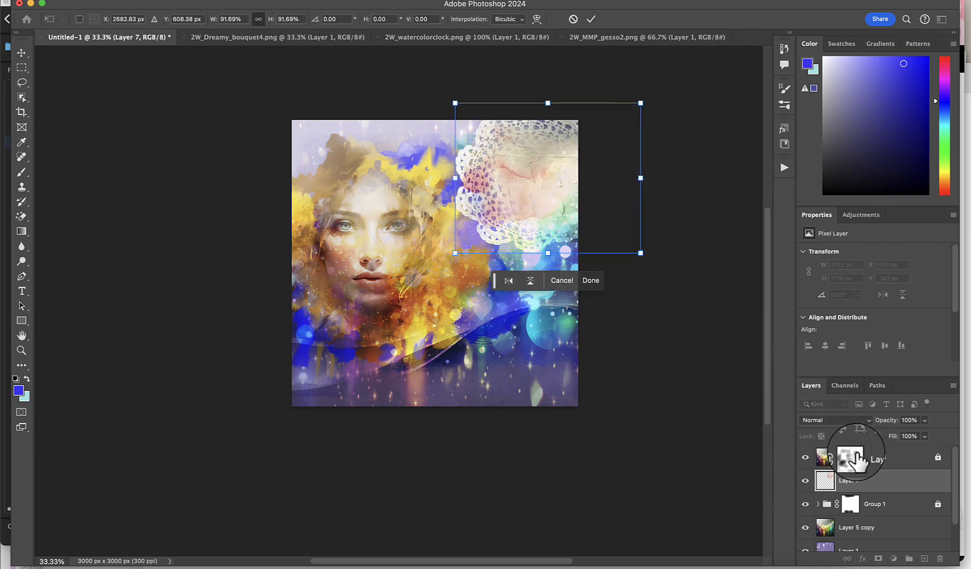
pyautogui.moveTo(847, 481); pyautogui.dragTo(859, 459)
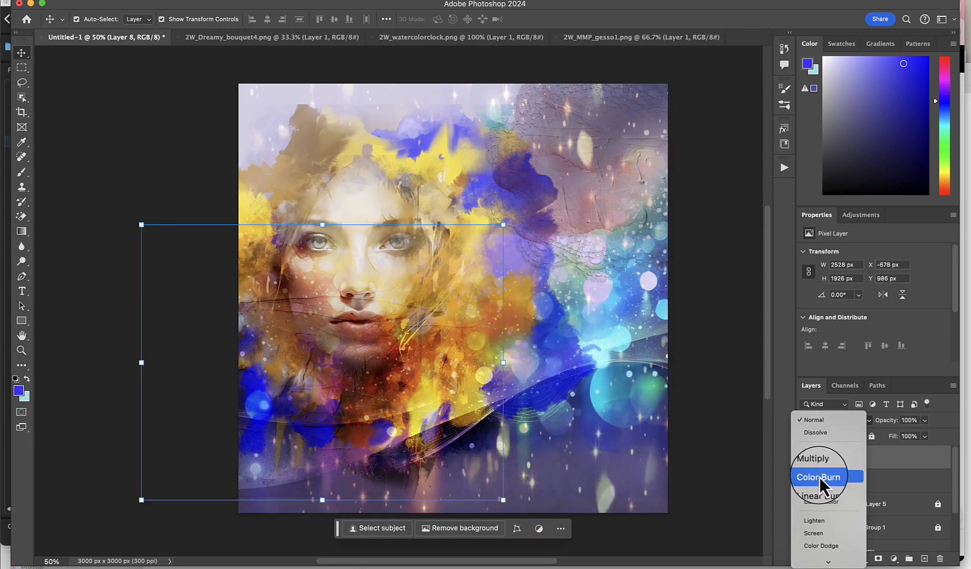
# Set the blend mode of the gesso piece on Layer 8 to Multiply and close 2W_MMP_gesso1.png
pyautogui.click(819, 464)
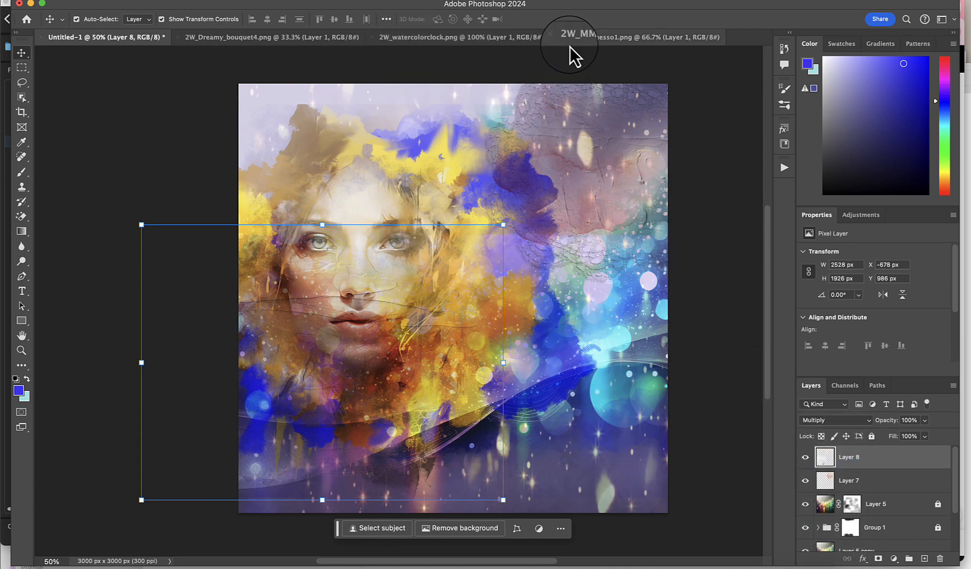
pyautogui.moveTo(575, 40); pyautogui.dragTo(509, 48)
# Bring the clock artwork from 2W_watercolorclock.png into the Untitled-1 composition
pyautogui.click(452, 42)
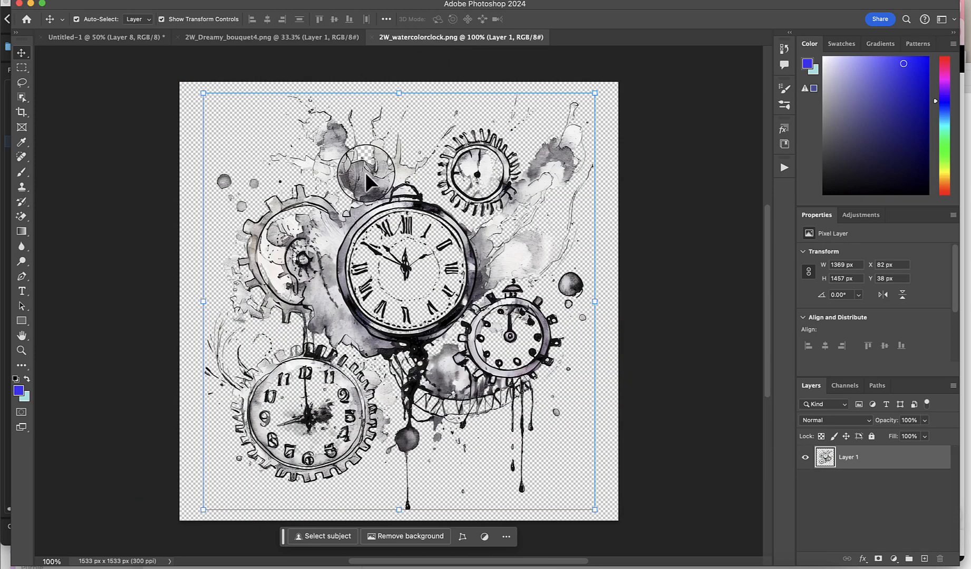
pyautogui.moveTo(363, 172); pyautogui.dragTo(519, 293)
# Undo the accidental move of Layer 5 copy and lock that layer
pyautogui.press('super+z')
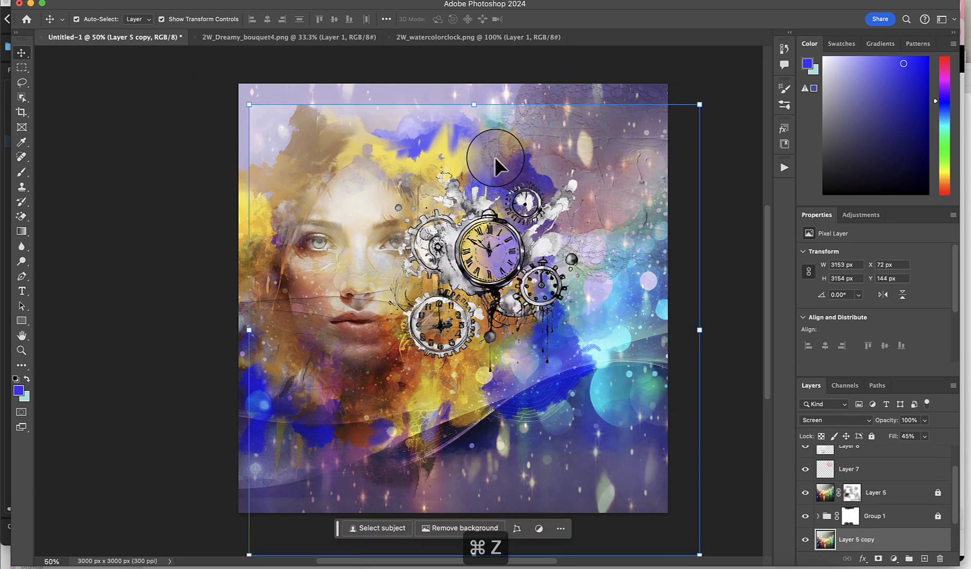
pyautogui.press('super+z')
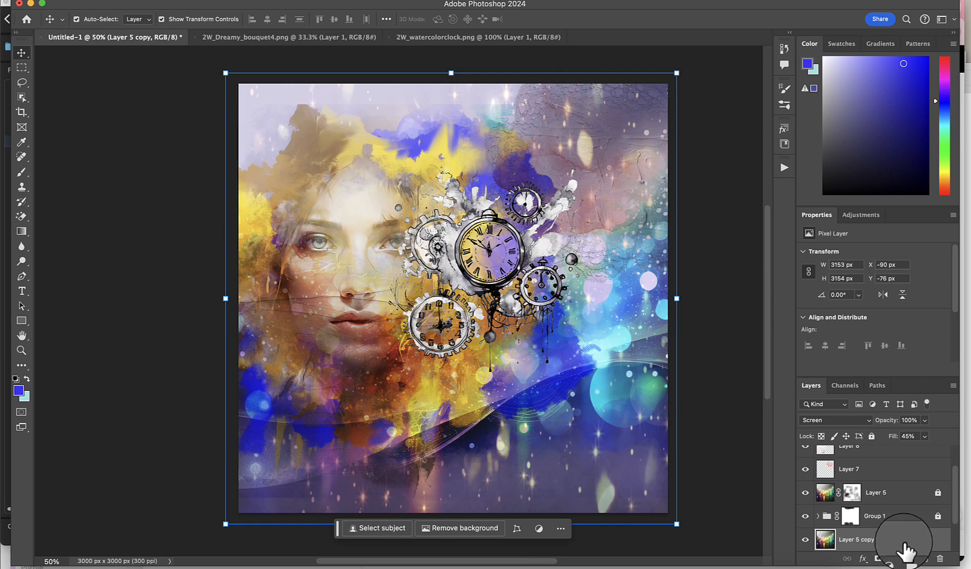
pyautogui.click(872, 437)
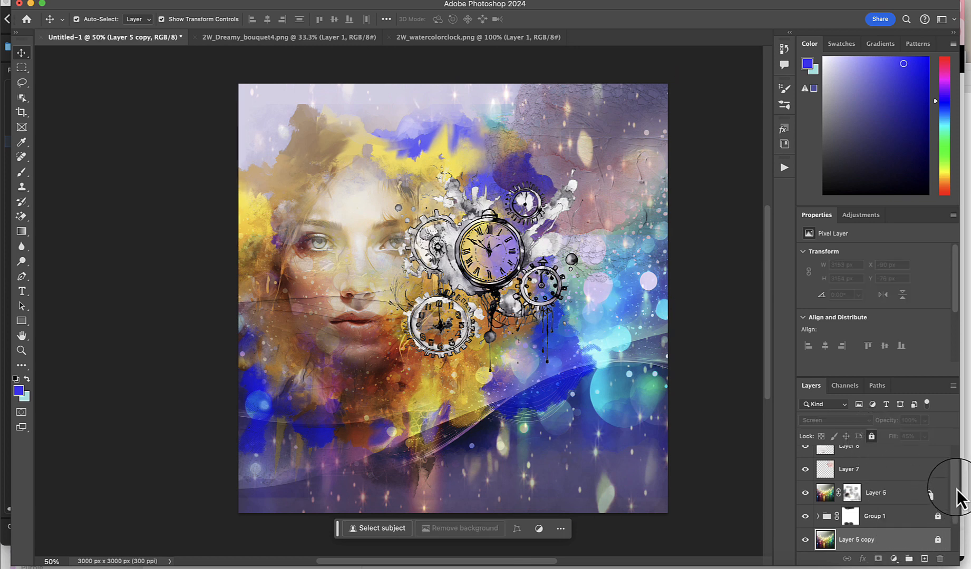
# Enlarge the clock artwork on Layer 9 to about 129% and position it beside the face, toward the canvas's lower right
pyautogui.moveTo(959, 502); pyautogui.dragTo(959, 464)
pyautogui.click(912, 463)
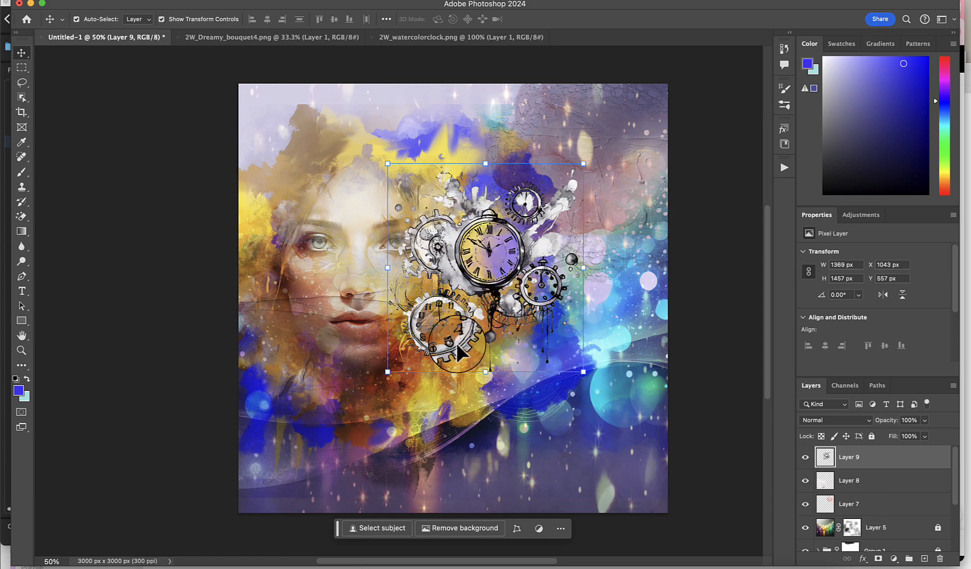
pyautogui.click(387, 371)
pyautogui.moveTo(387, 372); pyautogui.dragTo(322, 440)
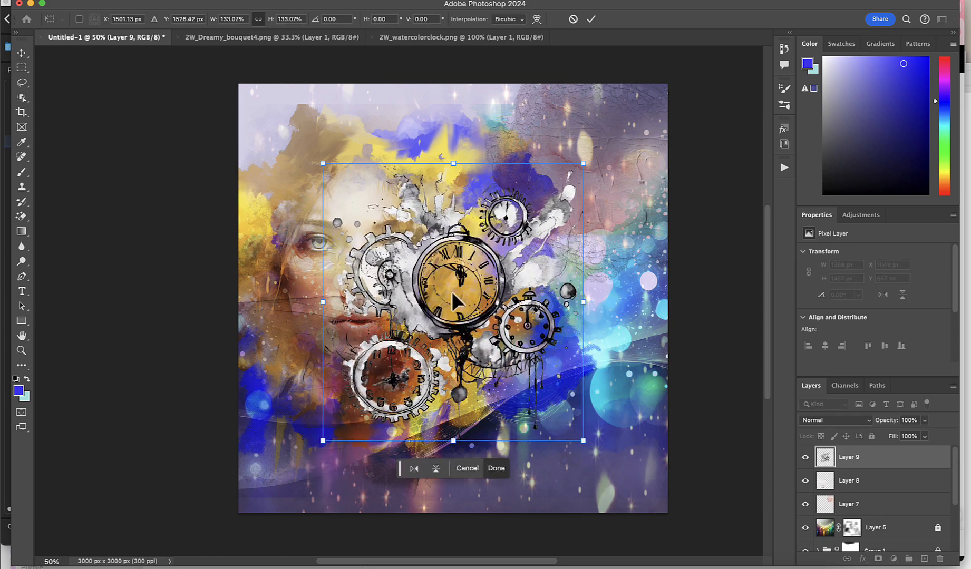
pyautogui.moveTo(524, 272); pyautogui.dragTo(577, 292)
pyautogui.moveTo(644, 201); pyautogui.dragTo(636, 208)
pyautogui.moveTo(517, 318); pyautogui.dragTo(519, 304)
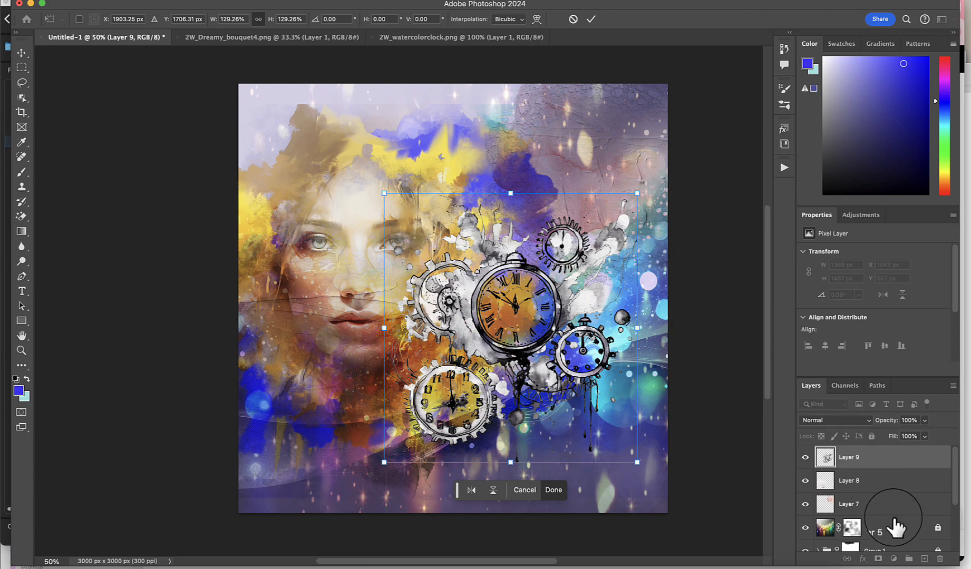
pyautogui.click(591, 19)
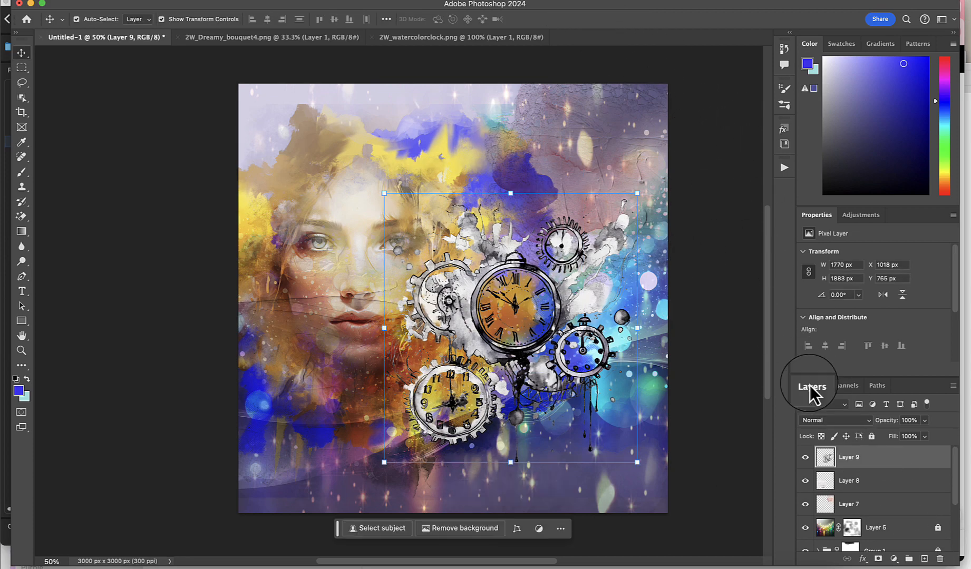
# Create a new empty layer above the clock artwork on Layer 9
pyautogui.click(922, 559)
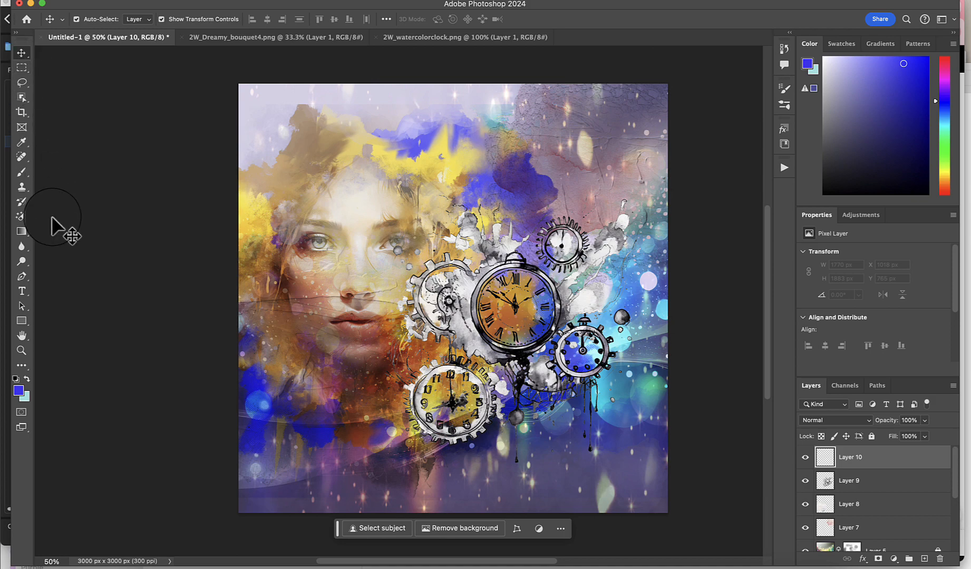
pyautogui.click(21, 321)
pyautogui.moveTo(222, 198); pyautogui.dragTo(694, 386)
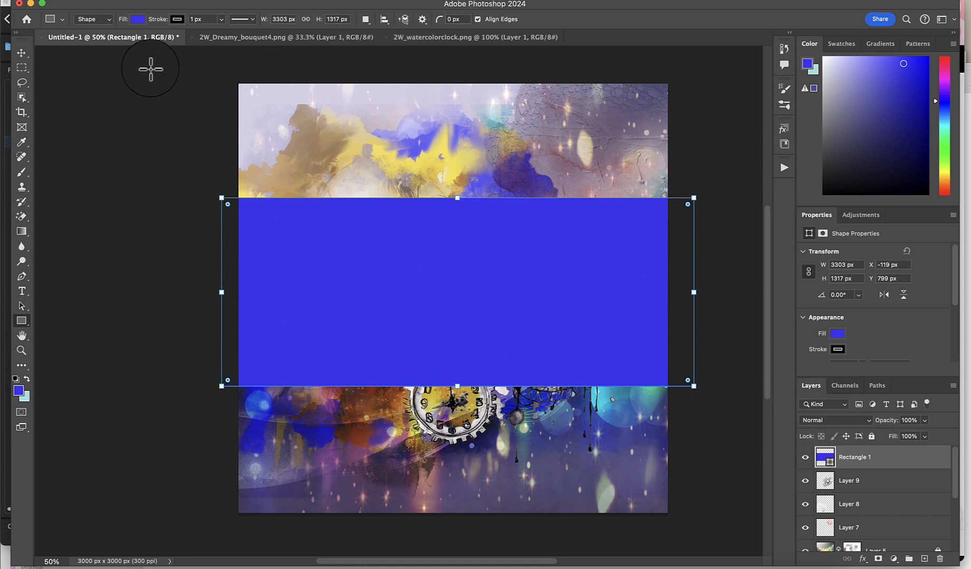
pyautogui.click(21, 52)
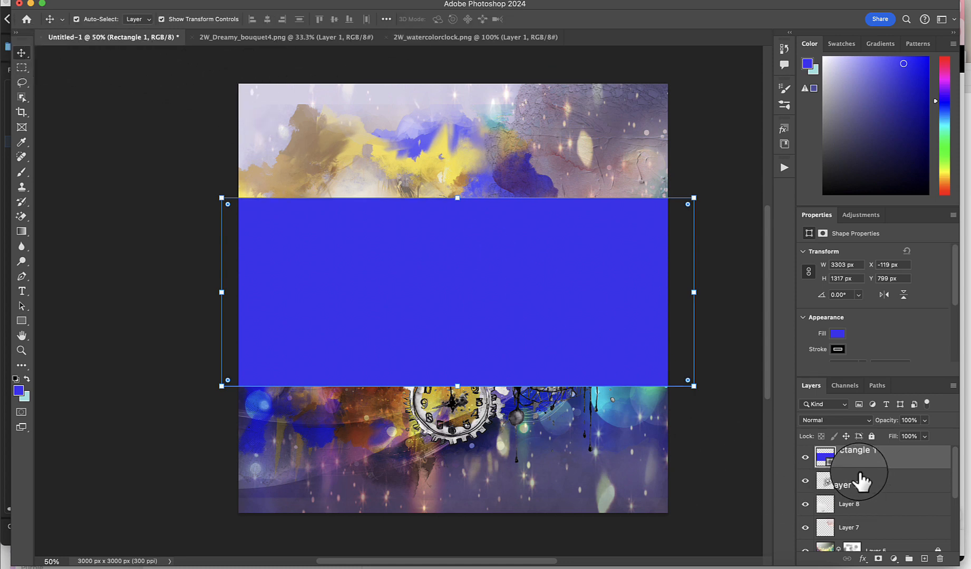
pyautogui.press('Delete')
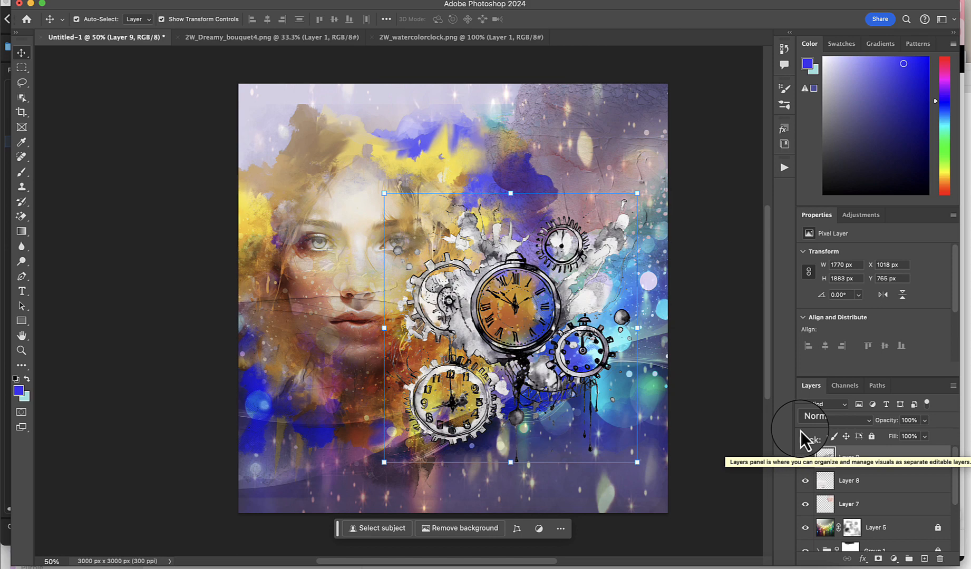
# Scale the clock artwork on Layer 9 down to about 89% and shift it slightly up and to the right
pyautogui.moveTo(637, 193); pyautogui.dragTo(582, 256)
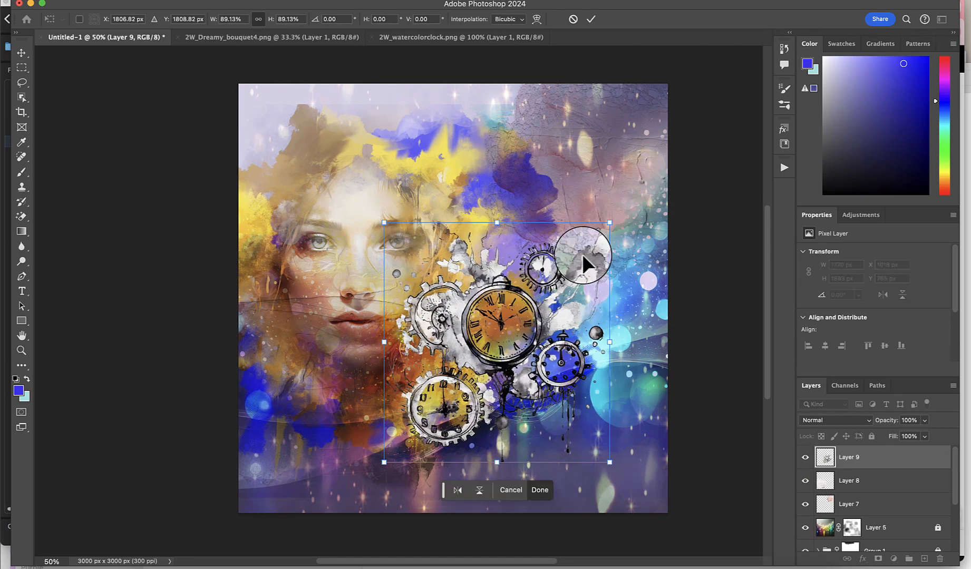
pyautogui.moveTo(538, 318); pyautogui.dragTo(544, 300)
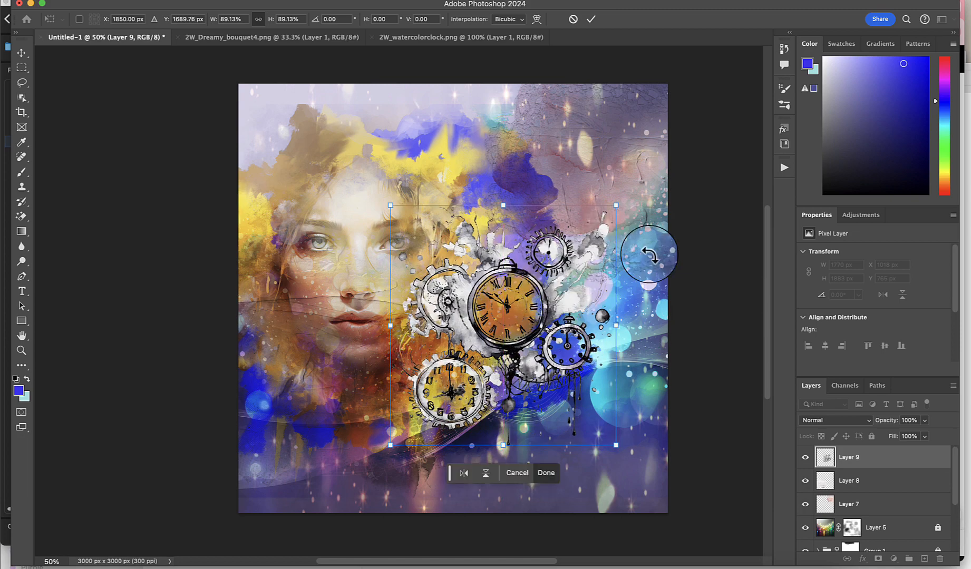
pyautogui.click(822, 420)
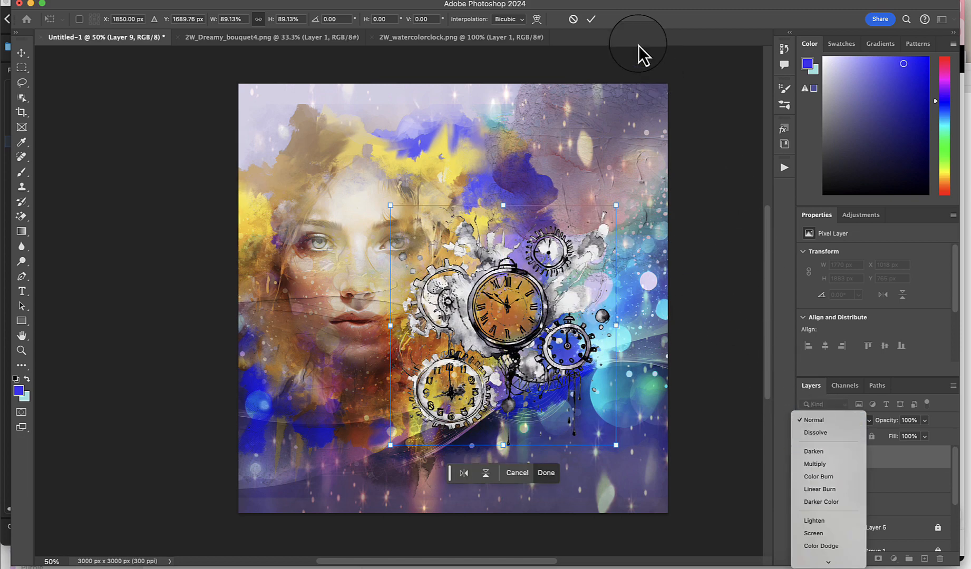
pyautogui.click(591, 21)
pyautogui.click(590, 22)
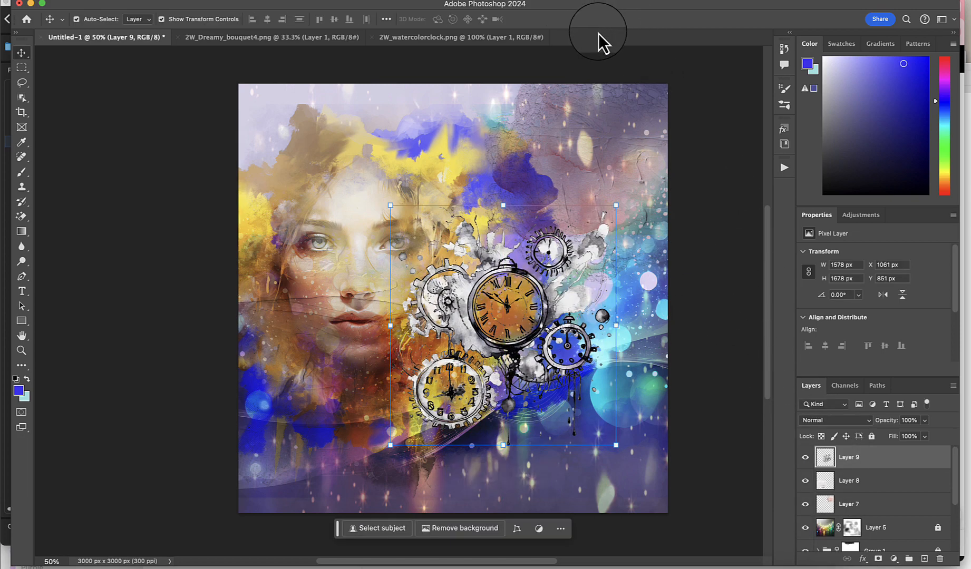
# Hide the Contextual Task Bar
pyautogui.click(561, 4)
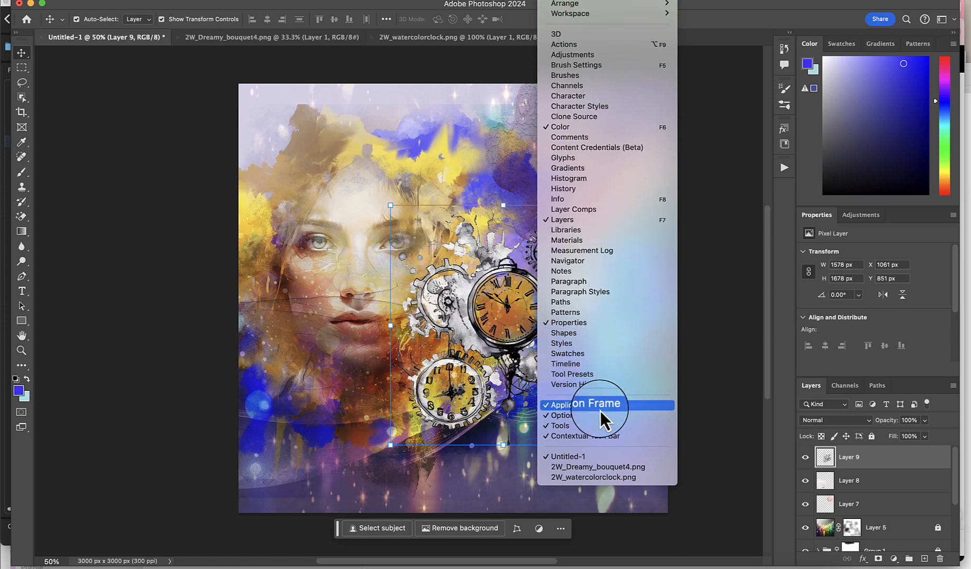
pyautogui.click(588, 436)
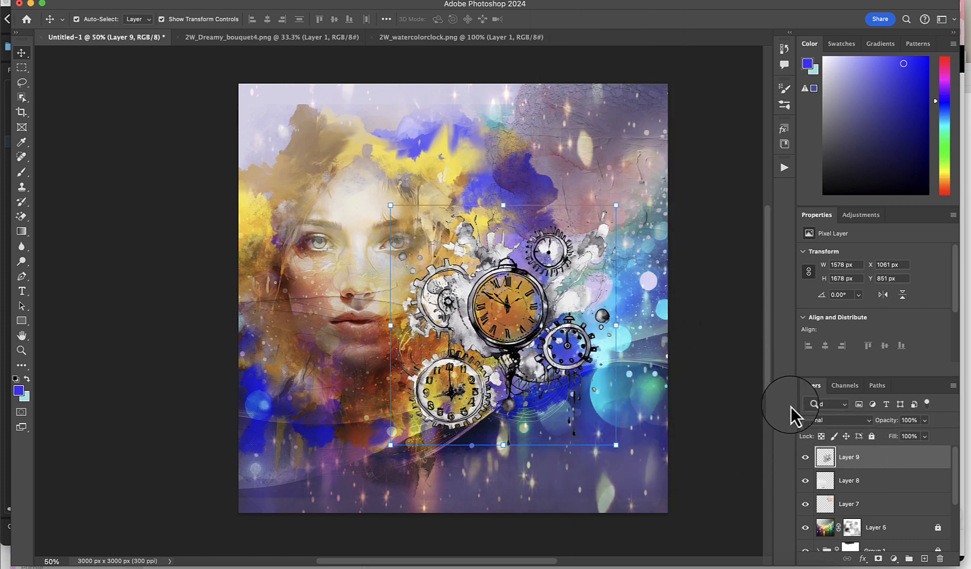
# Set Layer 9's blend mode to Color Burn and nudge the clock artwork slightly up and away from the face
pyautogui.click(815, 422)
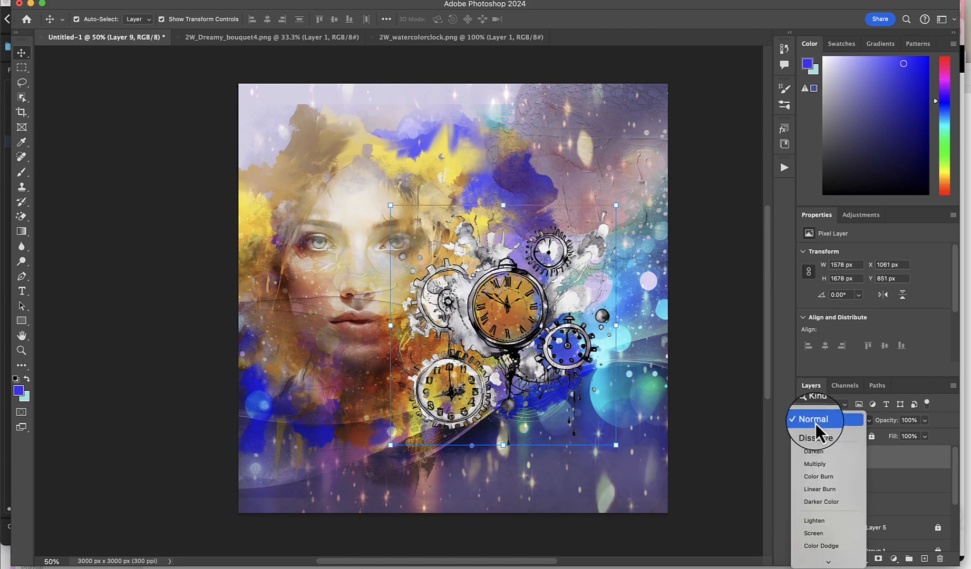
pyautogui.click(818, 477)
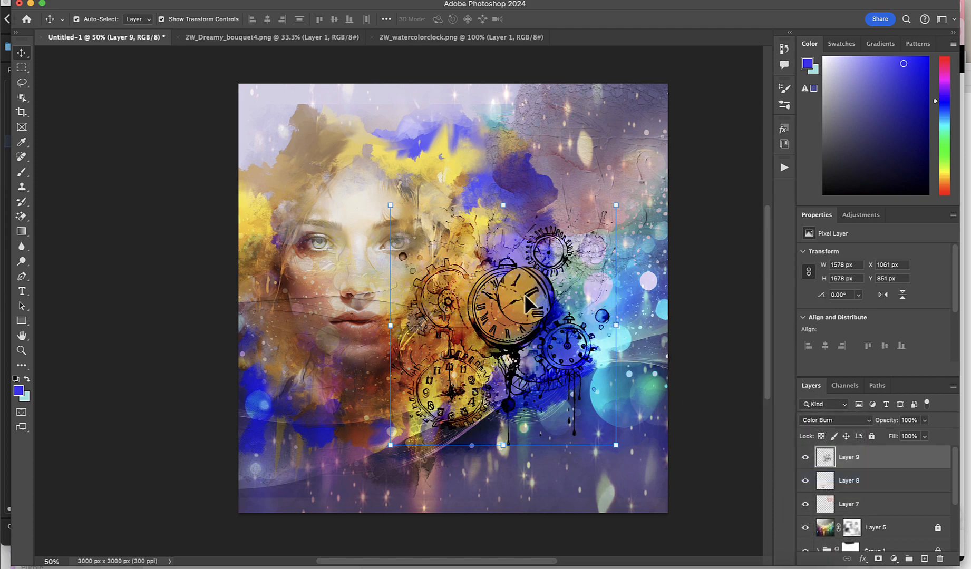
pyautogui.moveTo(522, 274); pyautogui.dragTo(537, 271)
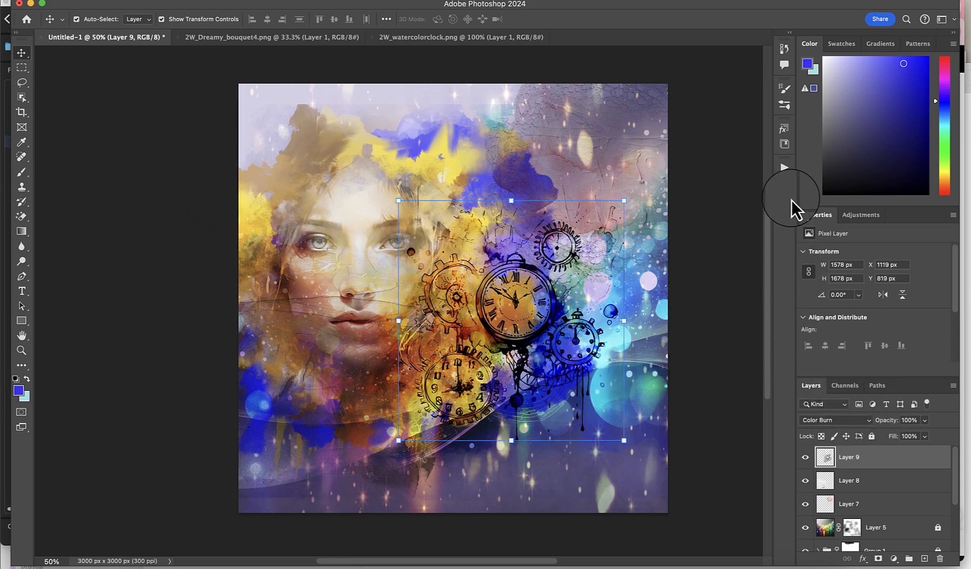
# Choose the 2W_Waterblends2_6D brush and add a layer mask to the clock artwork on Layer 9
pyautogui.click(784, 107)
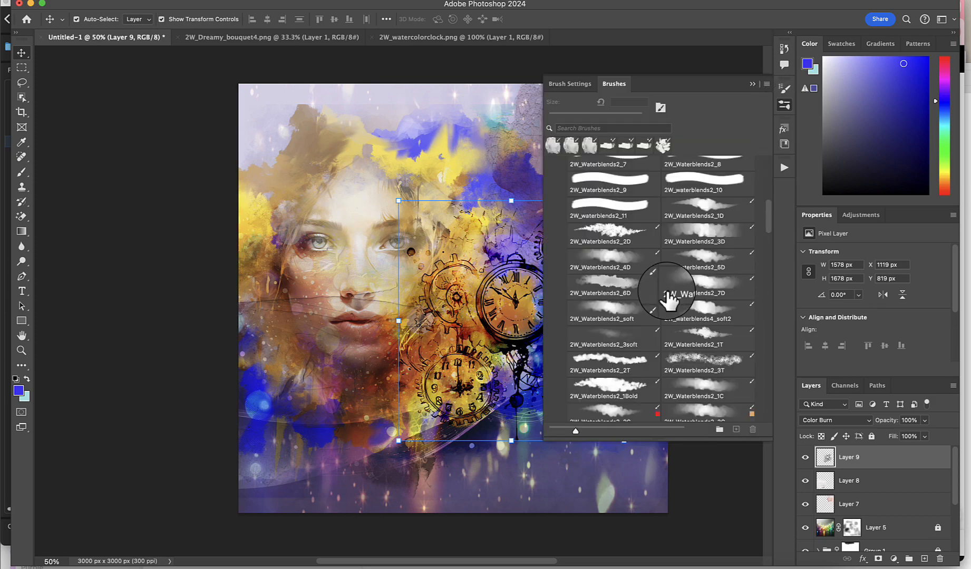
pyautogui.click(630, 284)
pyautogui.click(784, 106)
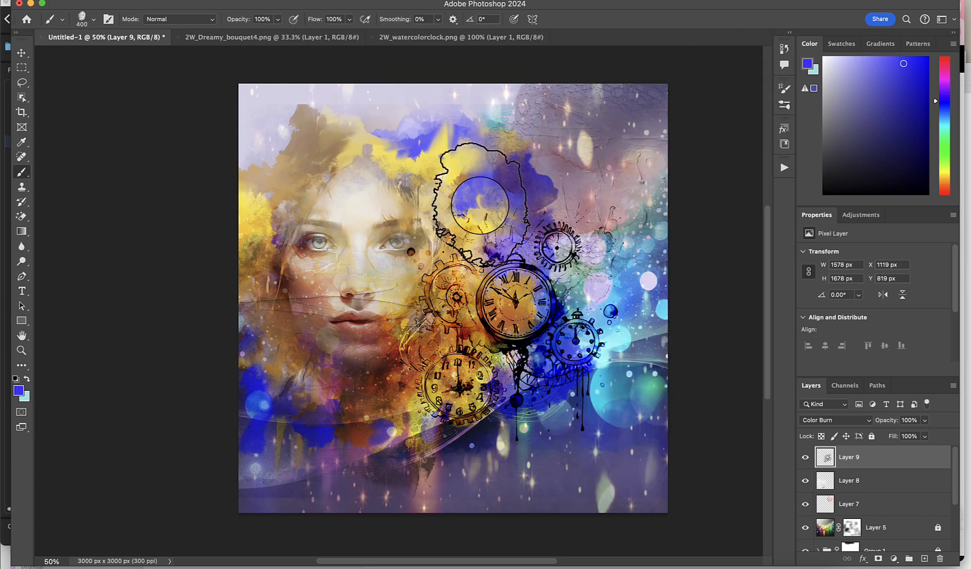
pyautogui.click(878, 559)
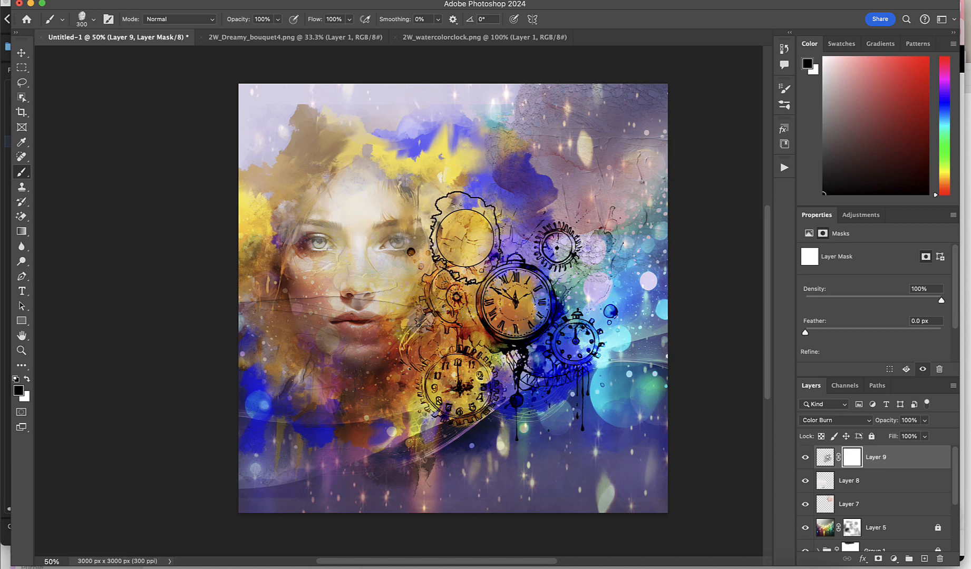
# Paint black on Layer 9's mask with a 300 px brush to fade the left gear and parts of the lower-left, central and upper clocks
pyautogui.press('[')
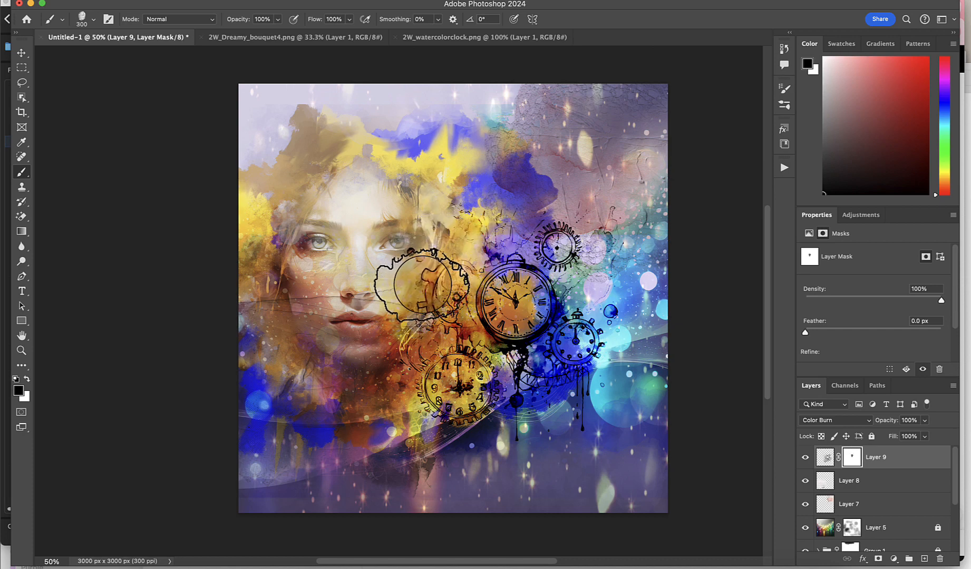
pyautogui.click(420, 308)
pyautogui.click(448, 269)
pyautogui.moveTo(472, 226)
pyautogui.mouseDown()
pyautogui.moveTo(449, 302)
pyautogui.moveTo(405, 349)
pyautogui.moveTo(478, 421)
pyautogui.moveTo(507, 379)
pyautogui.moveTo(527, 369)
pyautogui.mouseUp()
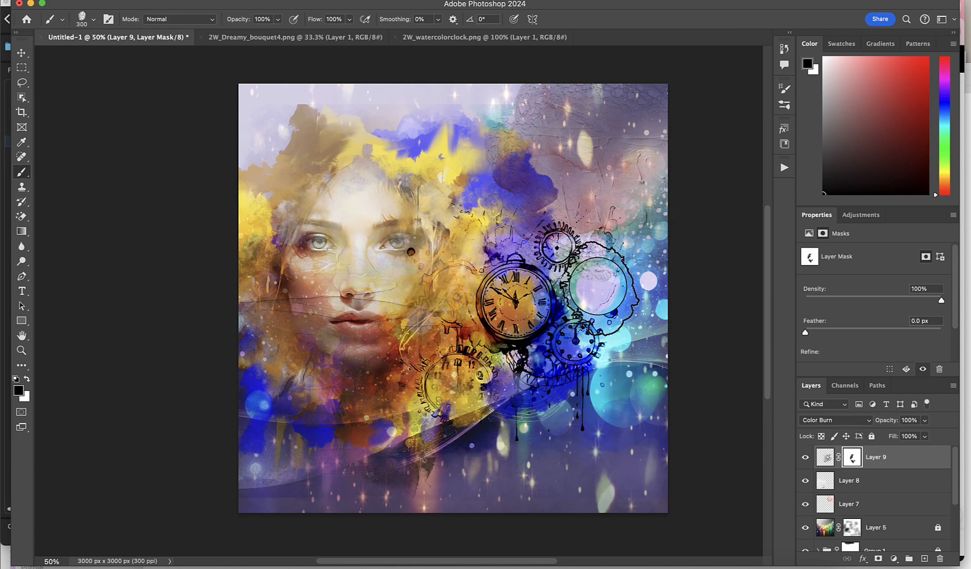
pyautogui.rightClick(559, 398)
pyautogui.click(764, 240)
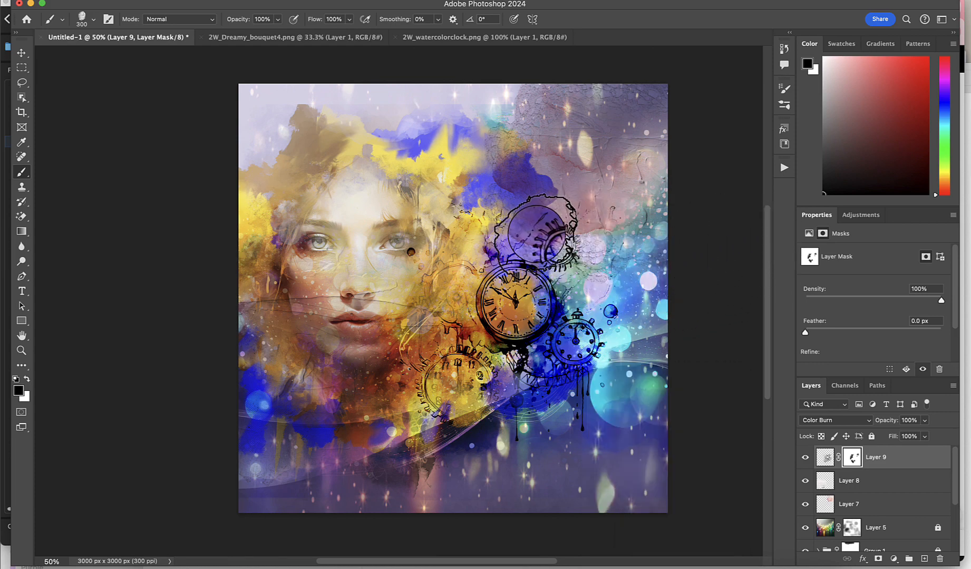
pyautogui.click(548, 306)
pyautogui.moveTo(548, 308)
pyautogui.mouseDown()
pyautogui.moveTo(525, 343)
pyautogui.moveTo(513, 338)
pyautogui.moveTo(537, 324)
pyautogui.moveTo(562, 273)
pyautogui.moveTo(527, 348)
pyautogui.moveTo(597, 297)
pyautogui.moveTo(595, 279)
pyautogui.moveTo(542, 241)
pyautogui.moveTo(554, 264)
pyautogui.moveTo(619, 183)
pyautogui.mouseUp()
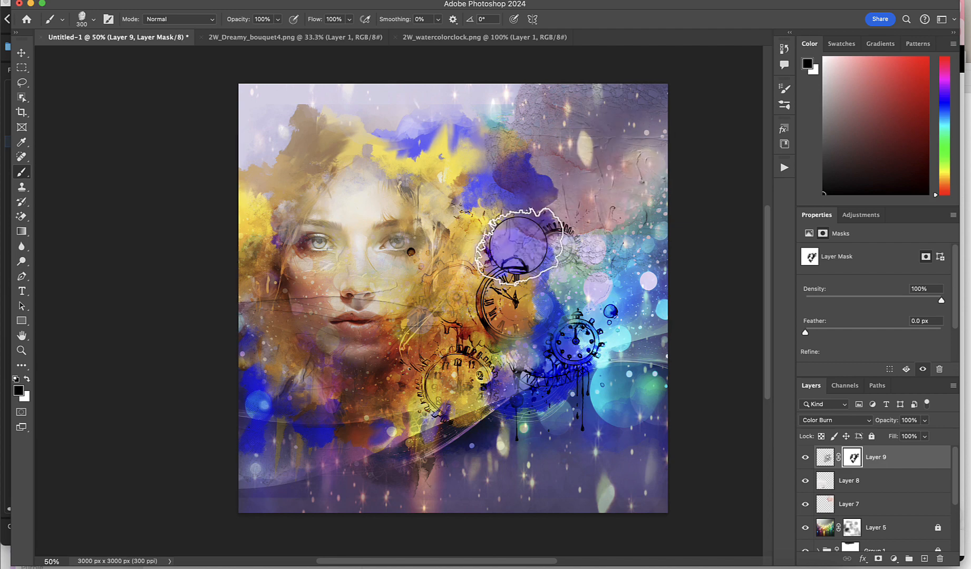
# Close 2W_watercolorclock.png and bring the flower bouquet from 2W_Dreamy_bouquet4.png into the Untitled-1 composition
pyautogui.click(411, 39)
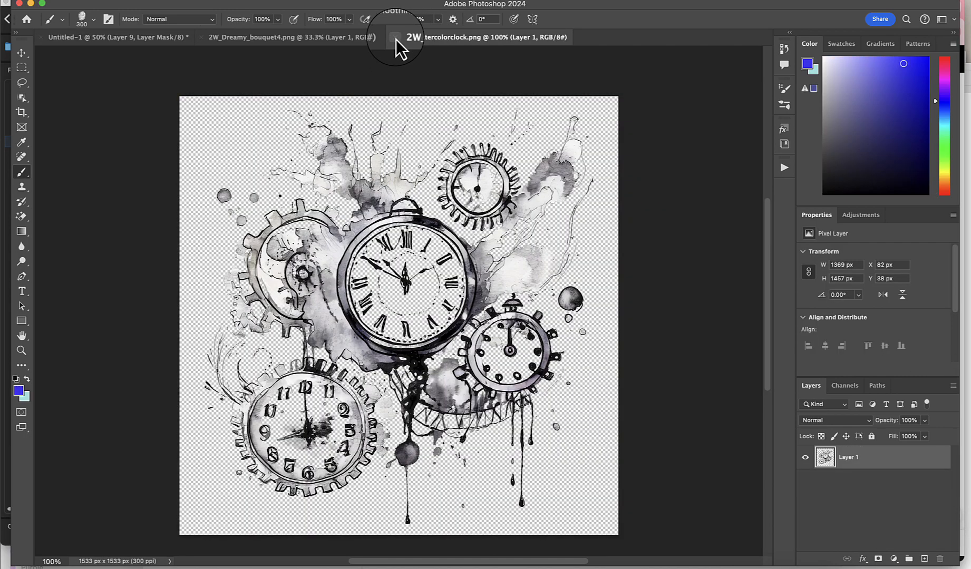
pyautogui.click(391, 37)
pyautogui.click(279, 38)
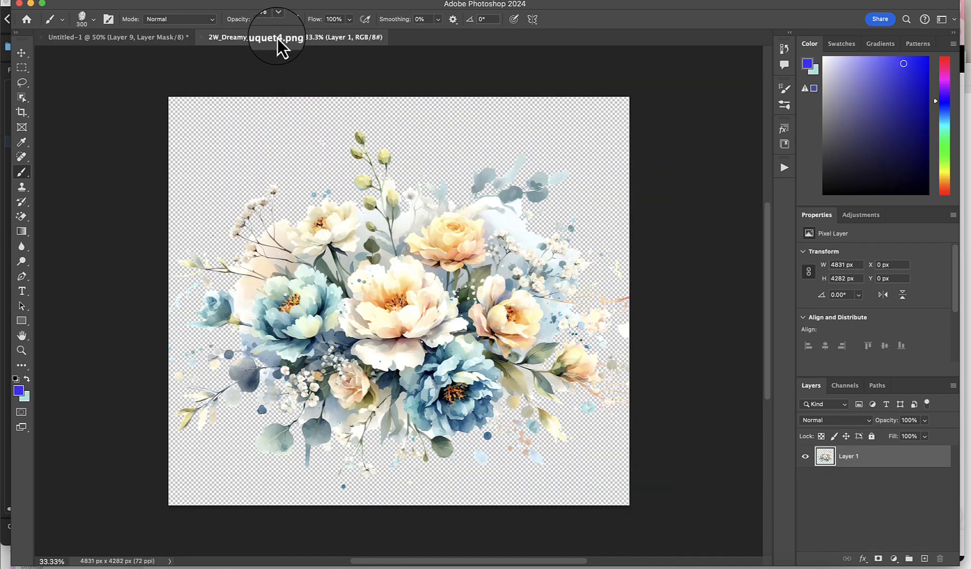
pyautogui.click(28, 54)
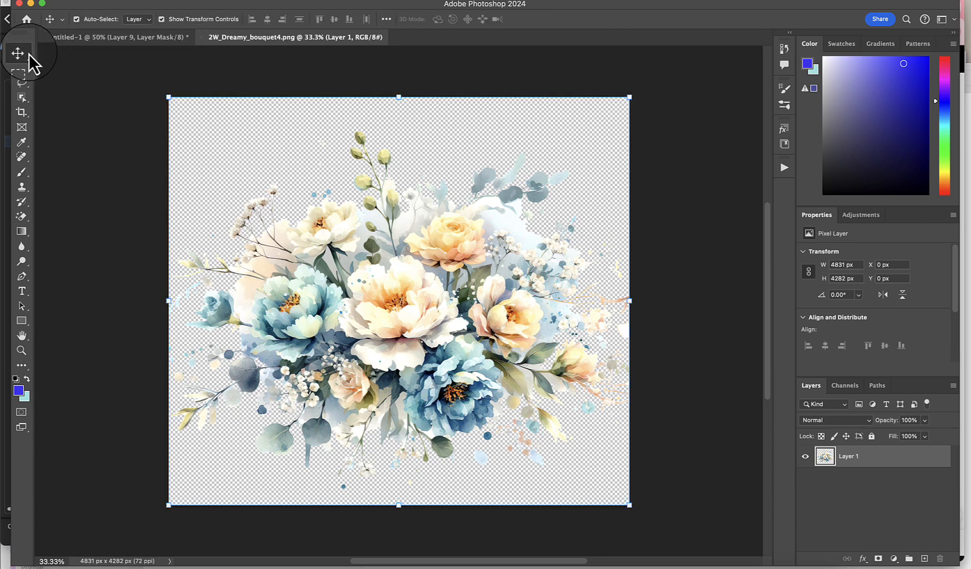
pyautogui.moveTo(374, 279); pyautogui.dragTo(602, 433)
# Move the bouquet on Layer 10 down the layer stack to sit between Layer 5 copy and Layer 1
pyautogui.scroll(-3, 890, 480)
pyautogui.click(890, 480)
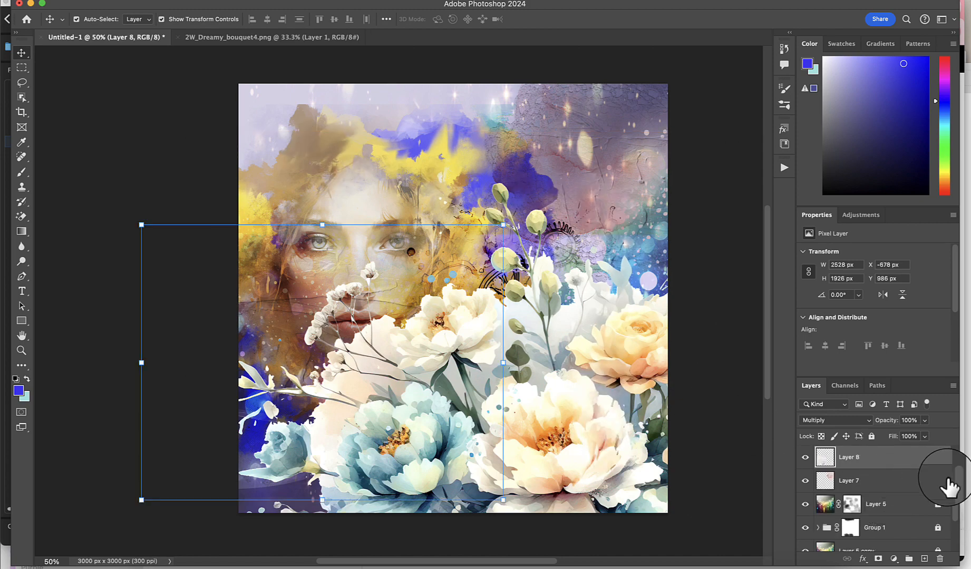
pyautogui.moveTo(954, 479); pyautogui.dragTo(955, 449)
pyautogui.doubleClick(883, 463)
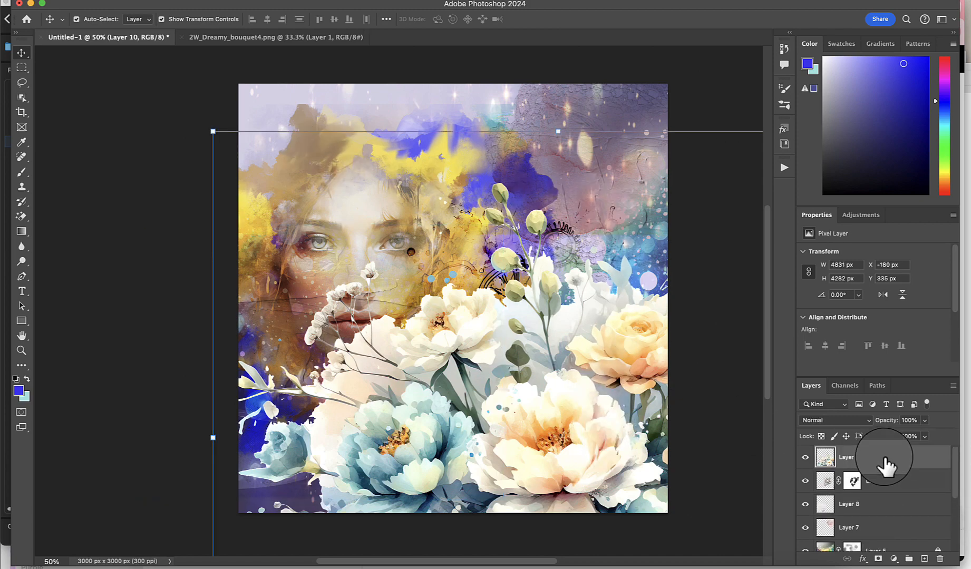
pyautogui.click(671, 148)
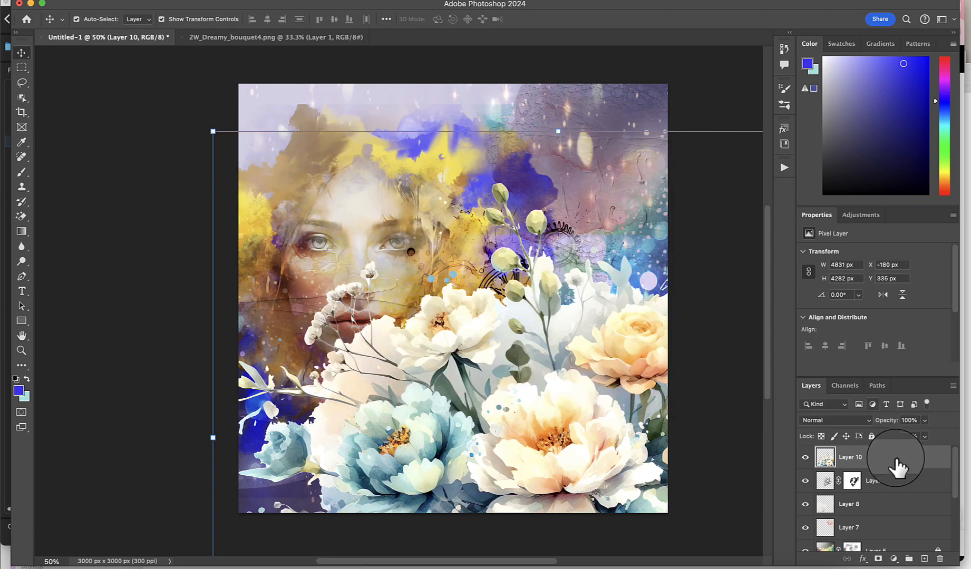
pyautogui.moveTo(893, 461); pyautogui.dragTo(888, 536)
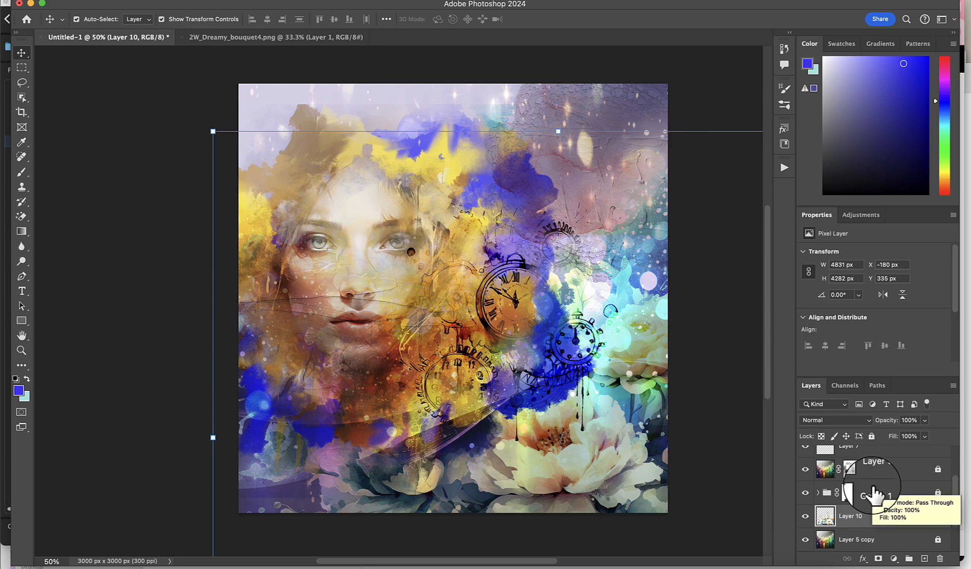
pyautogui.moveTo(956, 501); pyautogui.dragTo(954, 519)
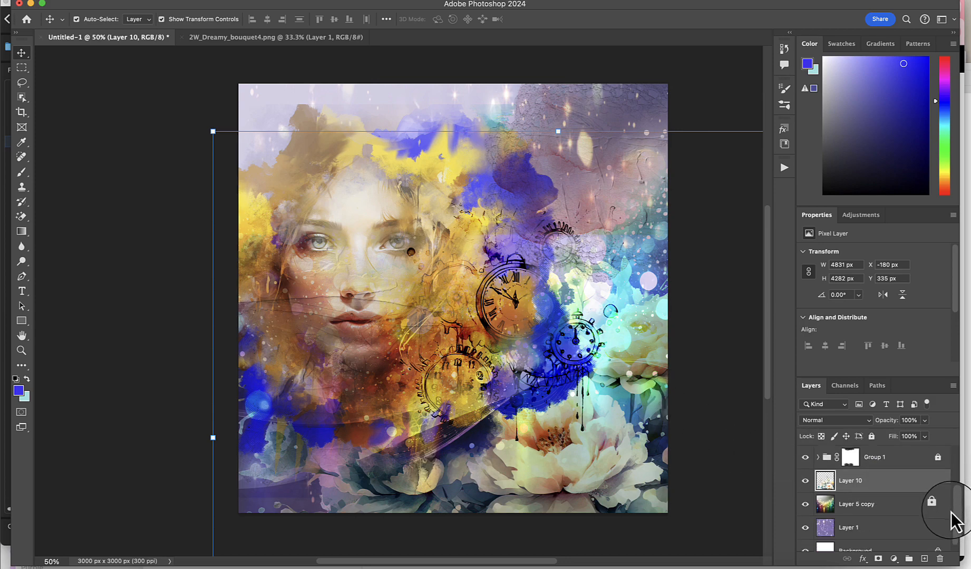
pyautogui.moveTo(852, 487)
pyautogui.mouseDown()
pyautogui.moveTo(843, 495)
pyautogui.moveTo(848, 522)
pyautogui.moveTo(850, 505)
pyautogui.mouseUp()
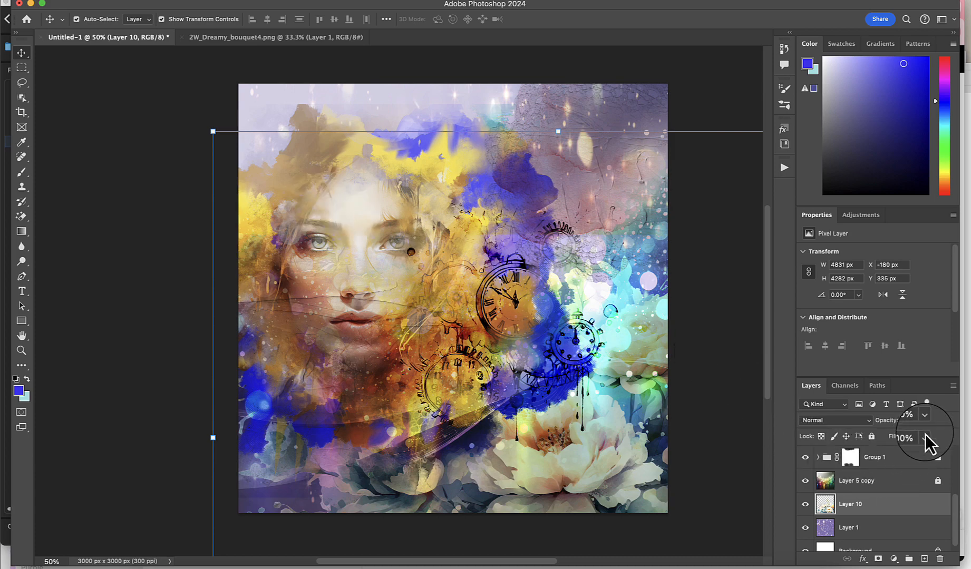
# Lower the bouquet layer's opacity to 67% and close 2W_Dreamy_bouquet4.png
pyautogui.moveTo(925, 438); pyautogui.dragTo(917, 454)
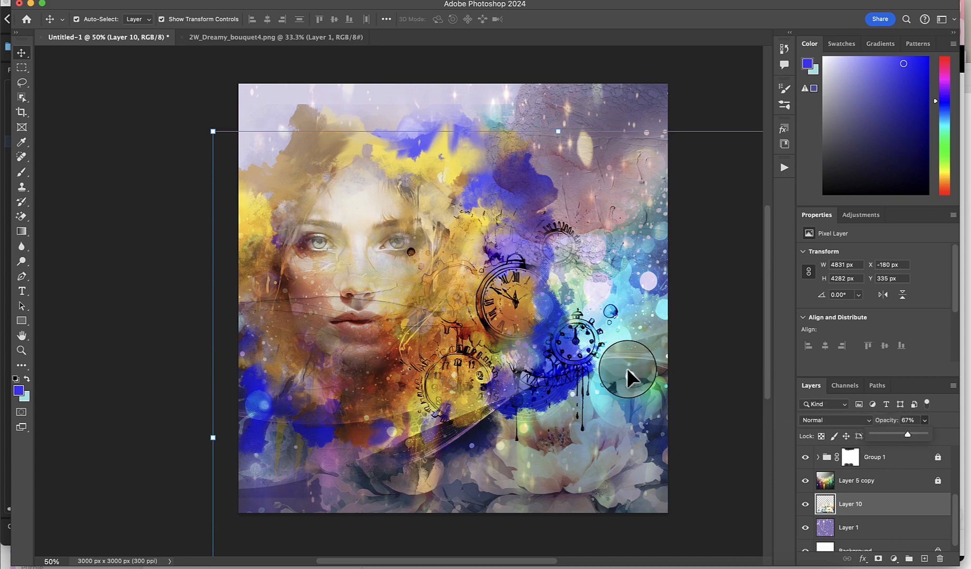
pyautogui.click(196, 38)
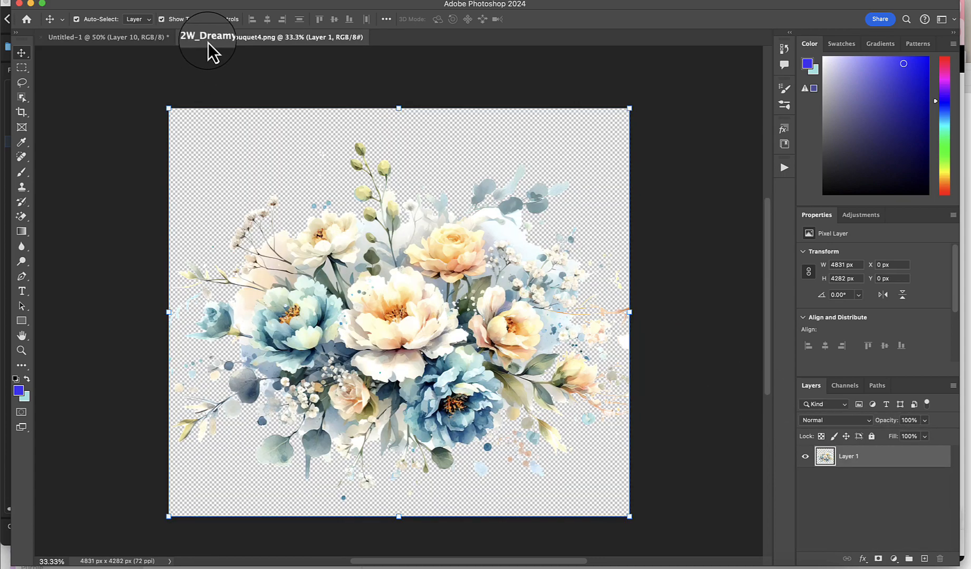
pyautogui.click(180, 37)
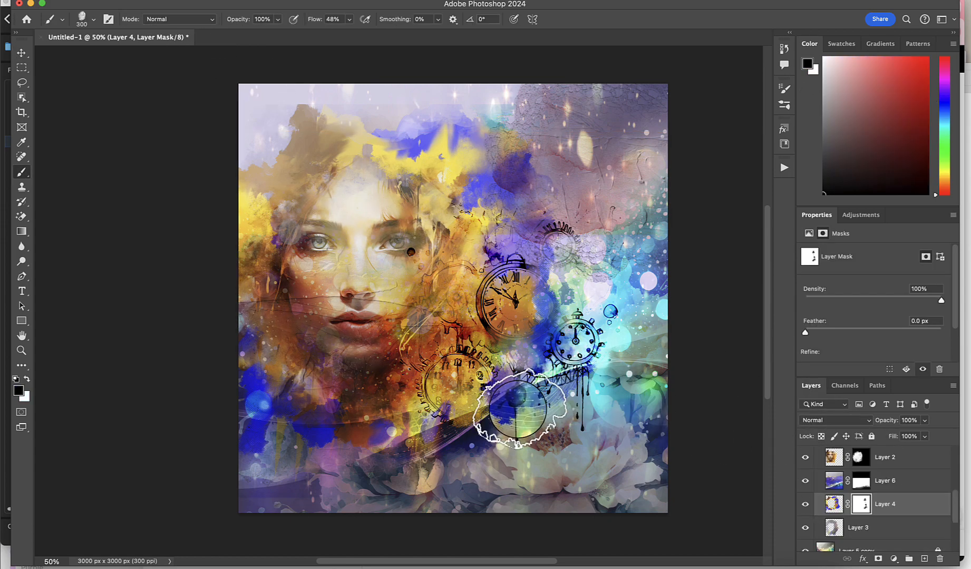
# Paint black on Layer 4's mask at 48% flow to fade the blue paint splashes below the clocks and face
pyautogui.moveTo(519, 408)
pyautogui.mouseDown()
pyautogui.moveTo(456, 448)
pyautogui.moveTo(473, 438)
pyautogui.moveTo(316, 442)
pyautogui.mouseUp()
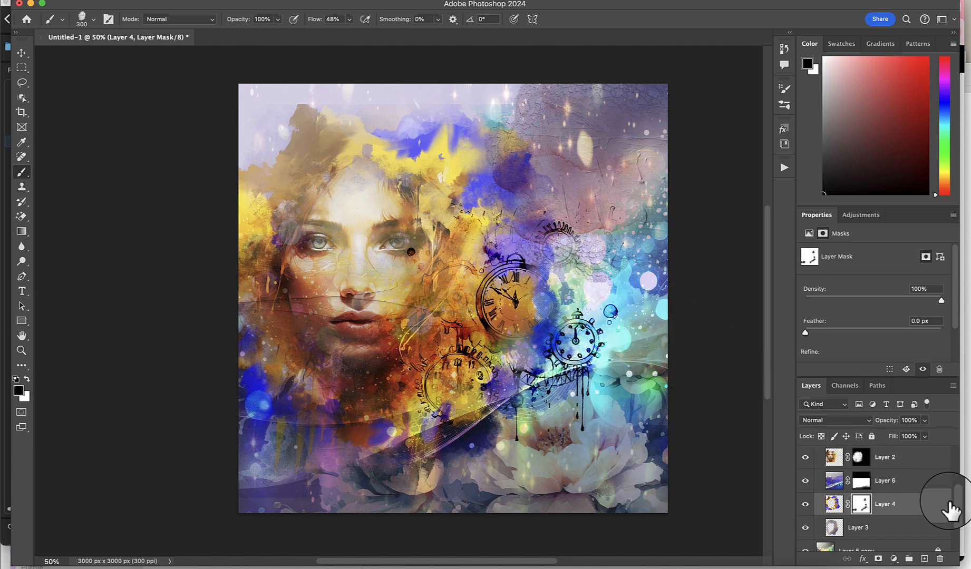
# Duplicate the masked clock artwork on Layer 9 to strengthen its Color Burn effect
pyautogui.moveTo(947, 509); pyautogui.dragTo(952, 458)
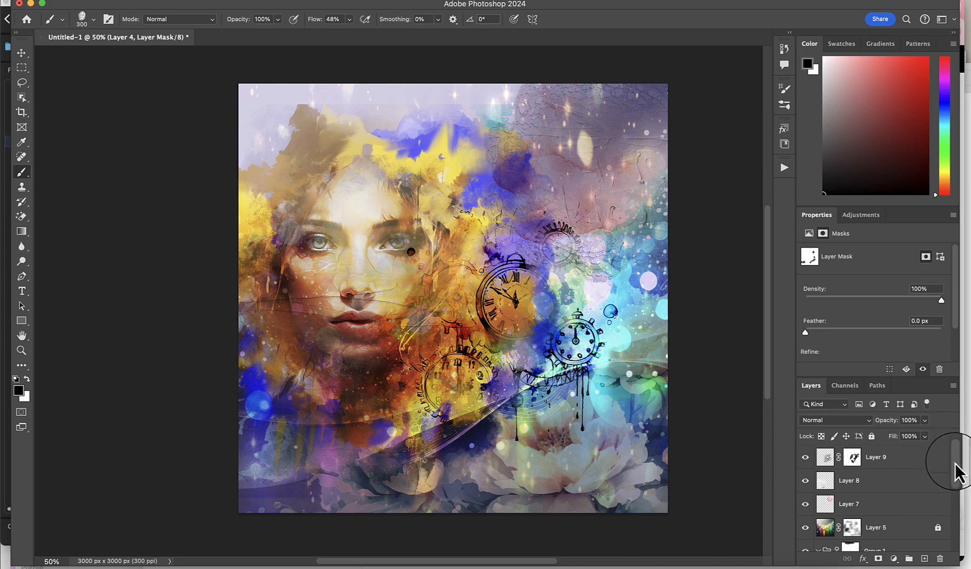
pyautogui.click(910, 461)
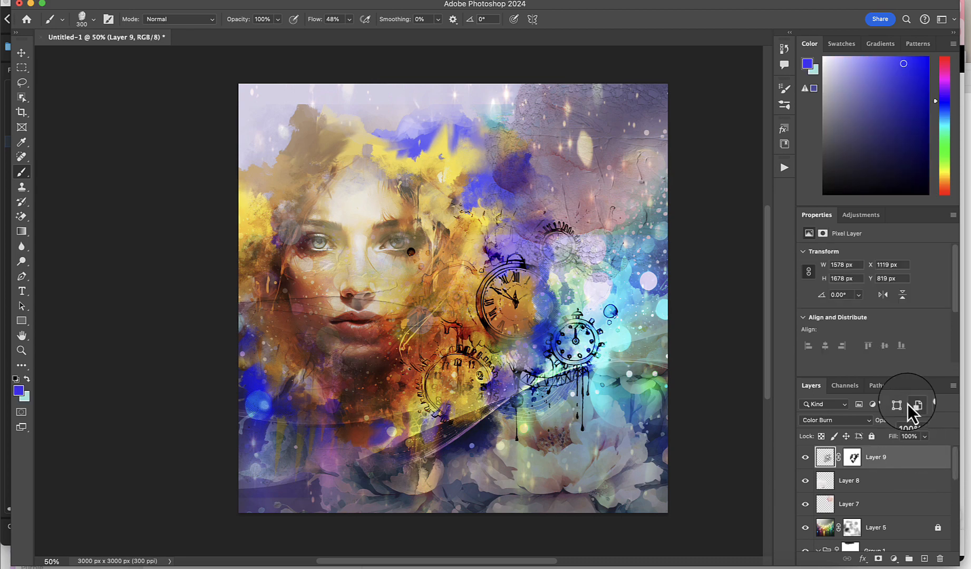
pyautogui.press('super+j')
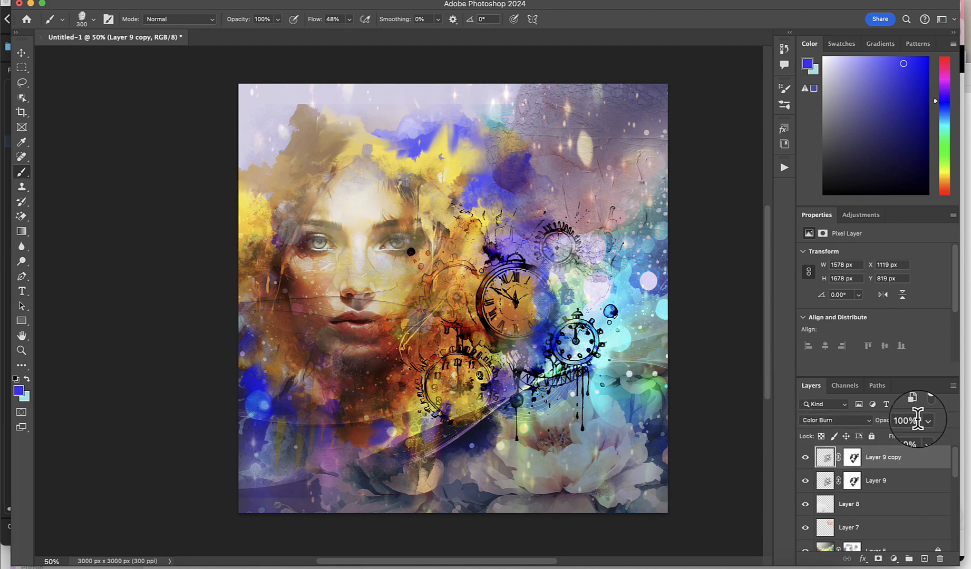
# Lower the opacity of the duplicated clock layer, Layer 9 copy, and select it together with Layer 9
pyautogui.click(924, 424)
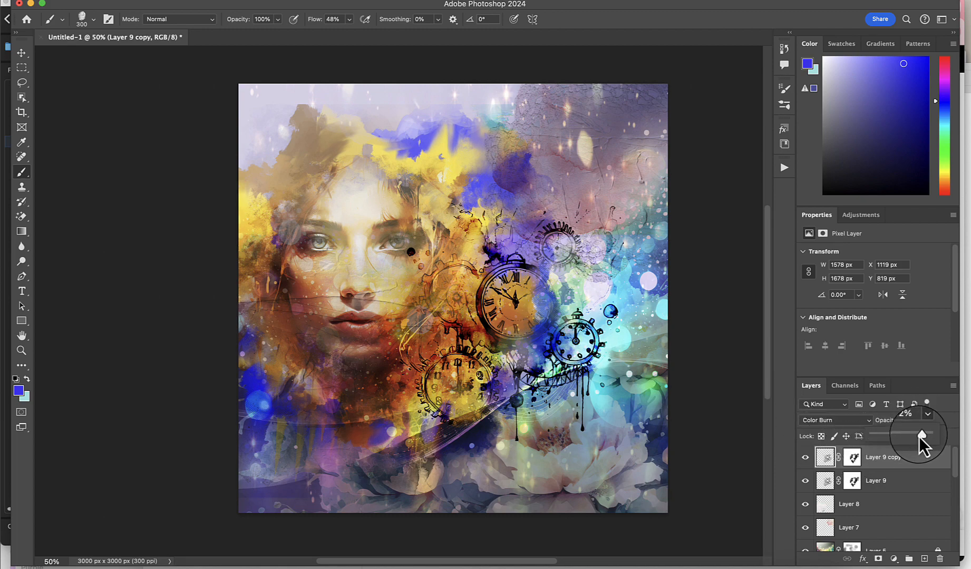
pyautogui.moveTo(897, 438); pyautogui.dragTo(902, 448)
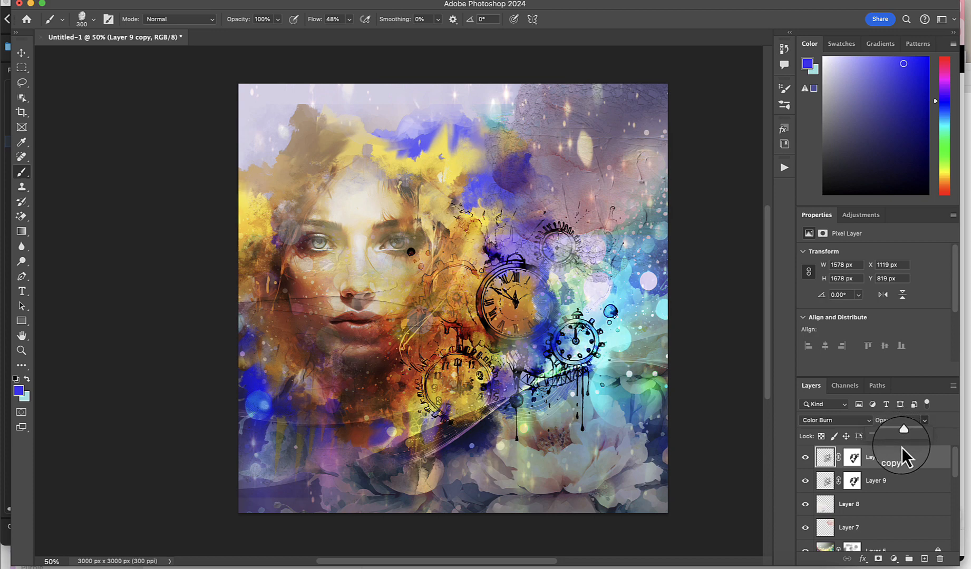
pyautogui.keyDown('shift'); pyautogui.click(904, 481); pyautogui.keyUp('shift')
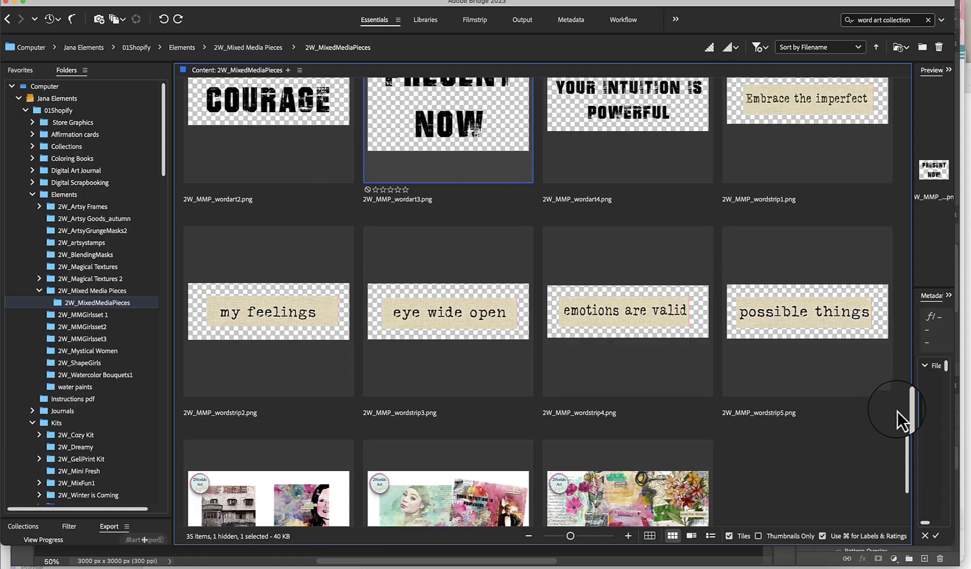
# Open the "eye wide open" strip 2W_MMP_wordstrip3.png from Adobe Bridge in Photoshop and bring it into the Untitled-1 collage
pyautogui.moveTo(897, 411); pyautogui.dragTo(896, 415)
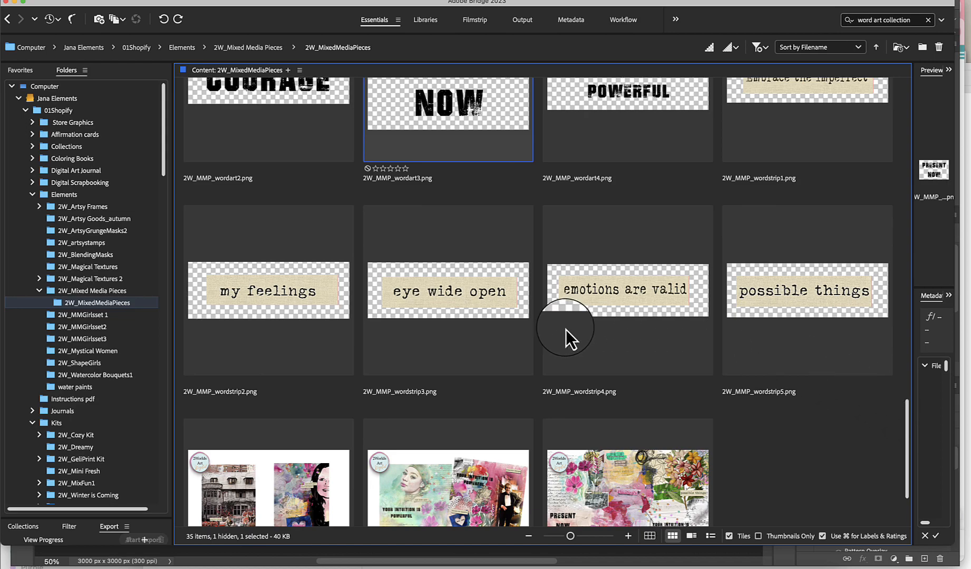
pyautogui.doubleClick(491, 299)
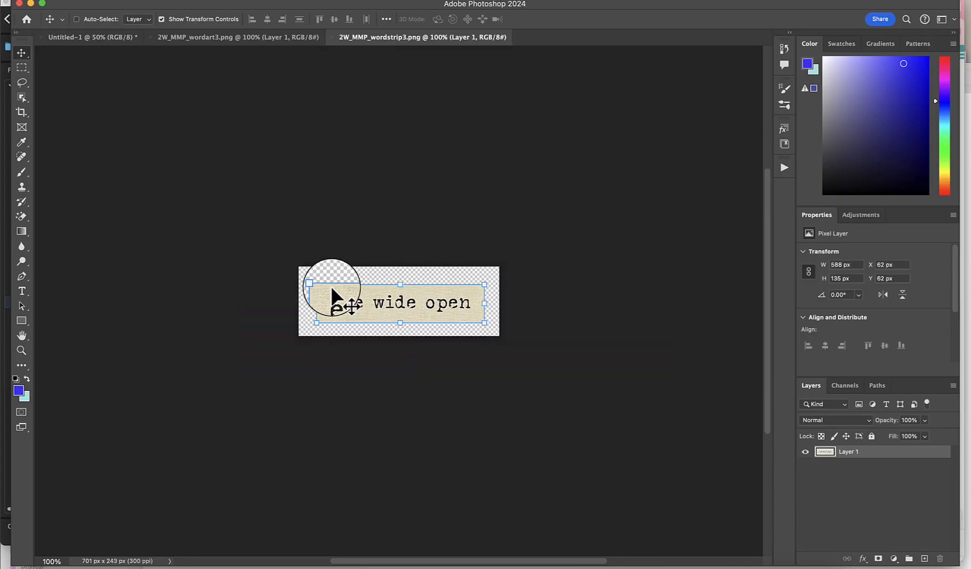
pyautogui.moveTo(331, 287); pyautogui.dragTo(375, 367)
pyautogui.moveTo(399, 411); pyautogui.dragTo(440, 396)
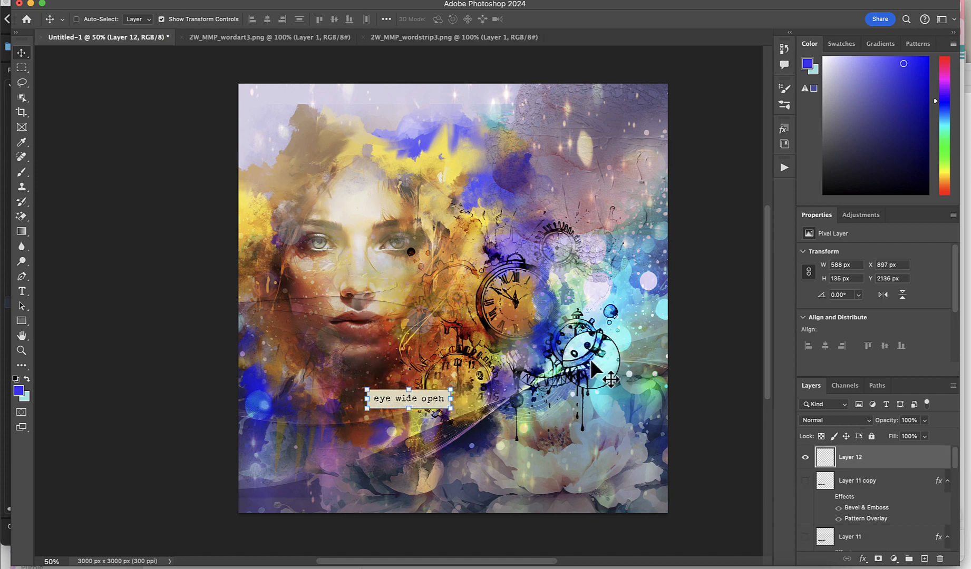
# Try the Overlay and Multiply blend modes on the "eye wide open" strip while placing it beside the woman's lips
pyautogui.click(833, 420)
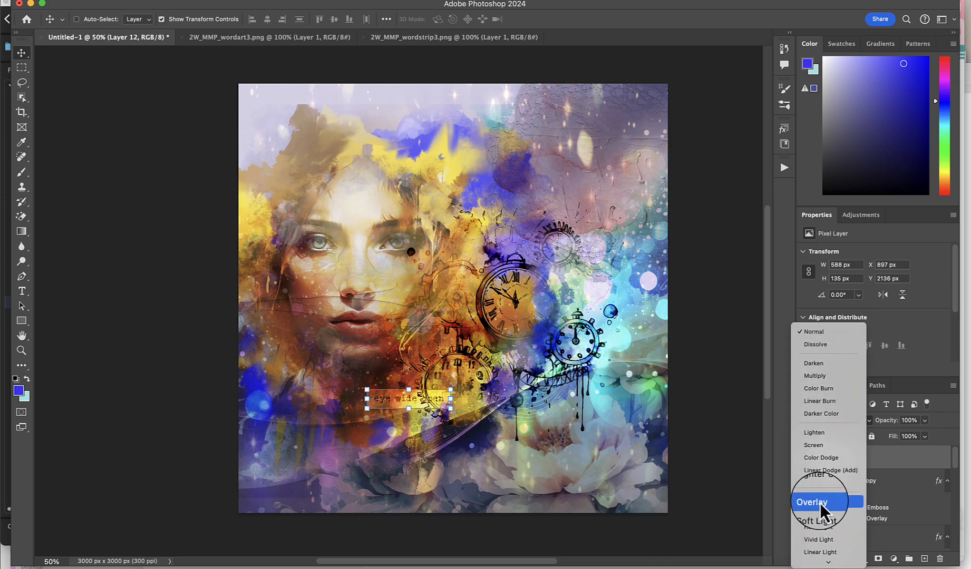
pyautogui.click(819, 503)
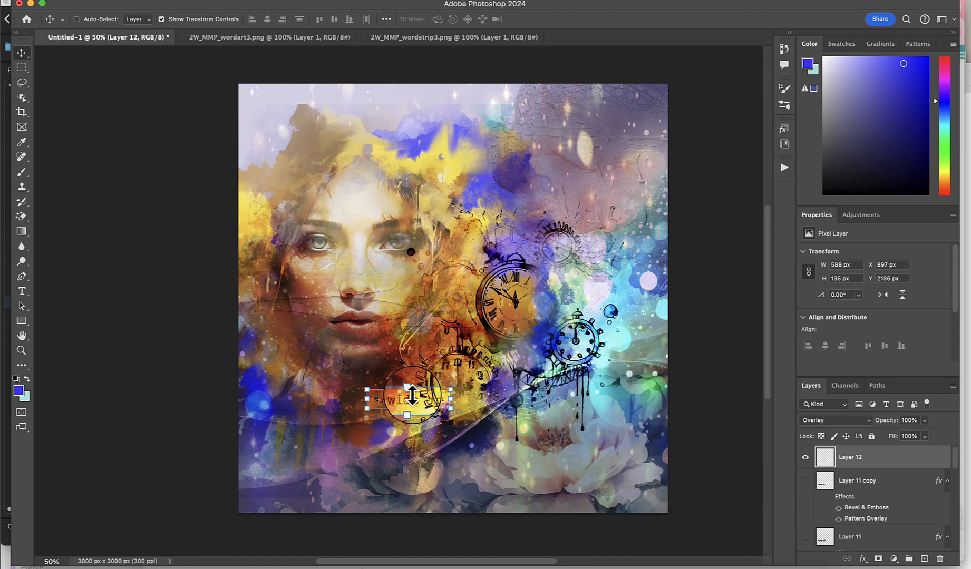
pyautogui.moveTo(412, 395); pyautogui.dragTo(569, 310)
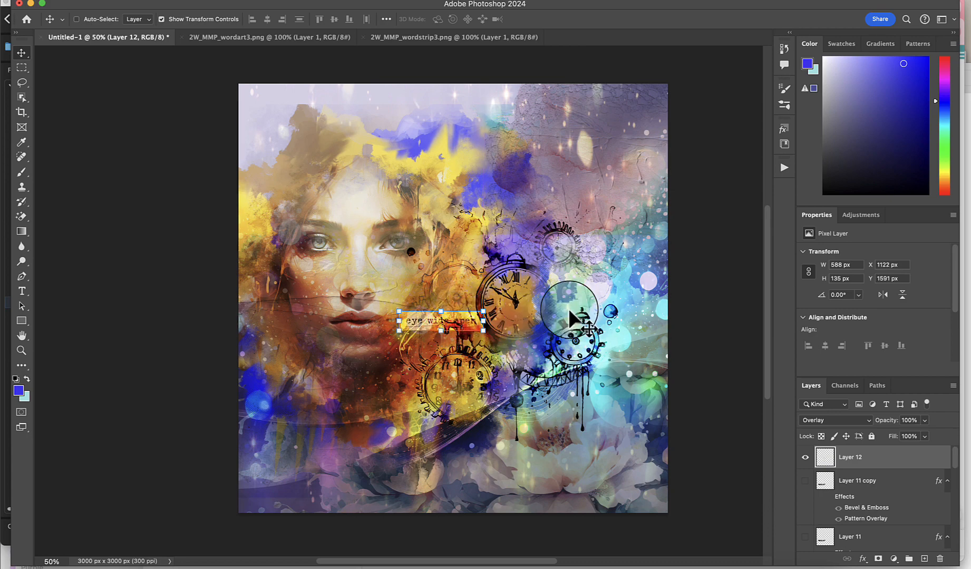
pyautogui.click(803, 423)
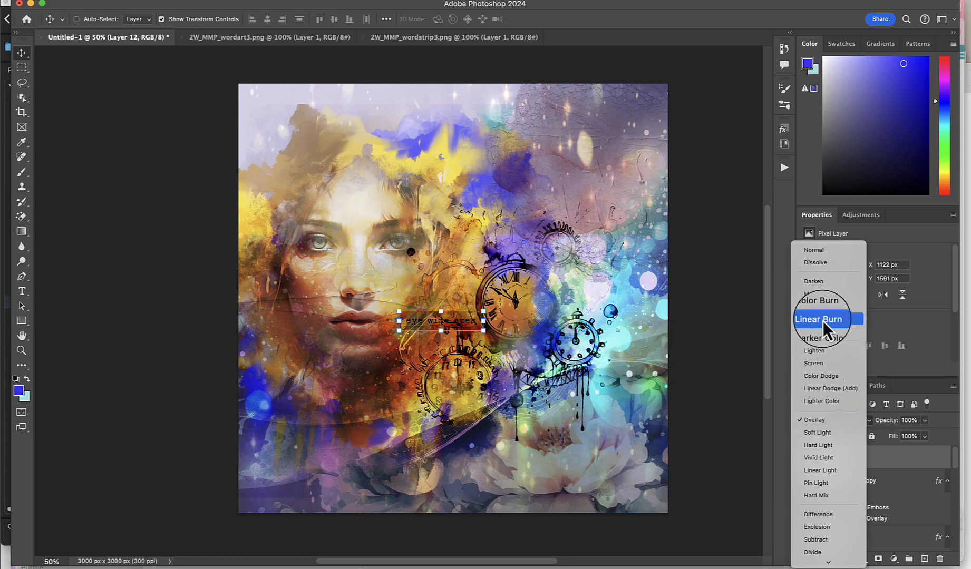
pyautogui.click(824, 293)
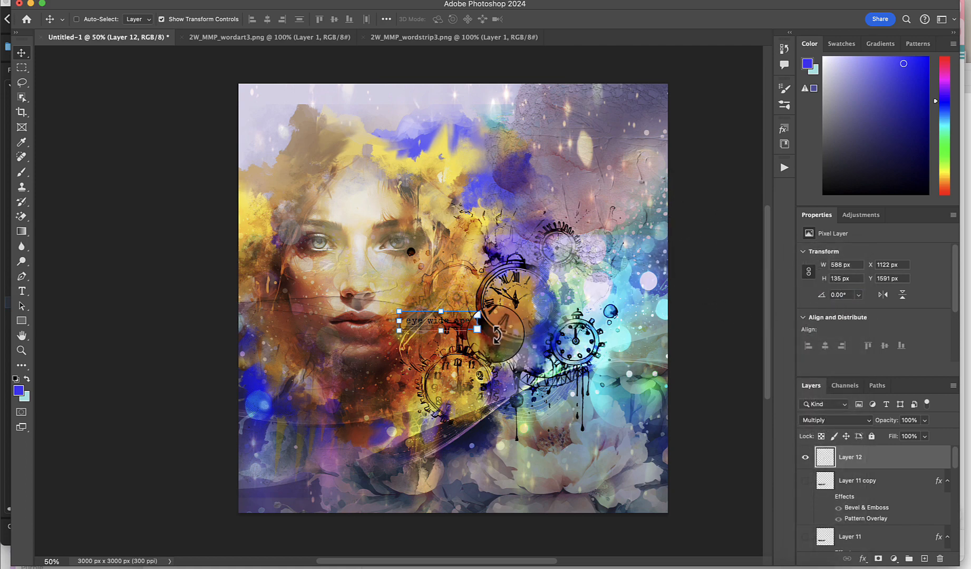
# Scale the word strip to about 560 × 128 px beside the woman's nose and set its blend mode to Darker Color
pyautogui.moveTo(483, 330); pyautogui.dragTo(461, 312)
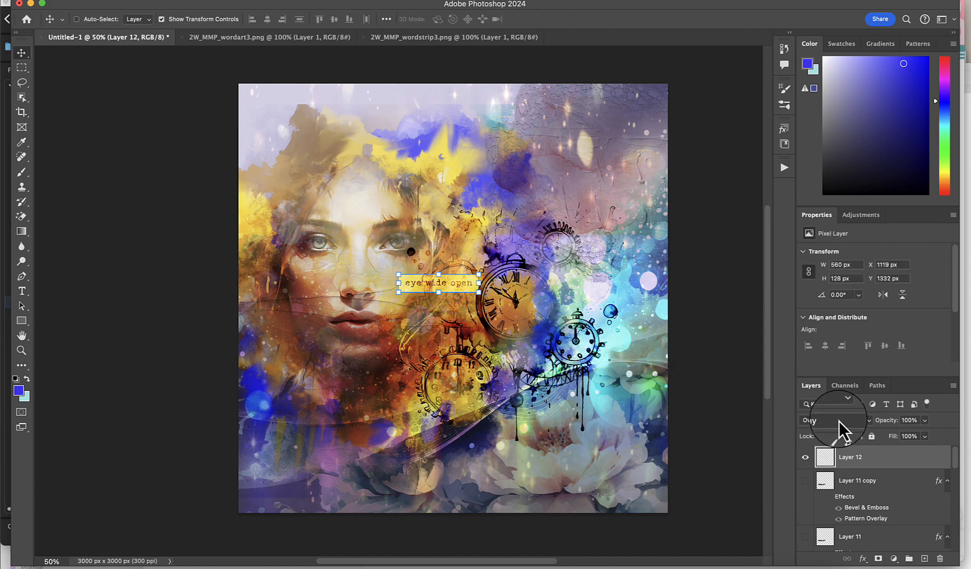
pyautogui.click(839, 421)
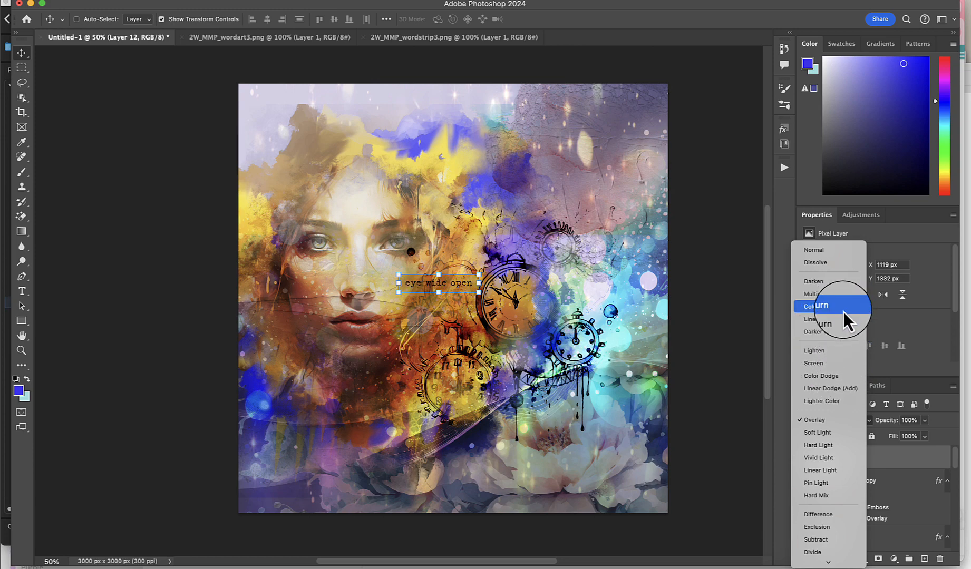
pyautogui.click(836, 337)
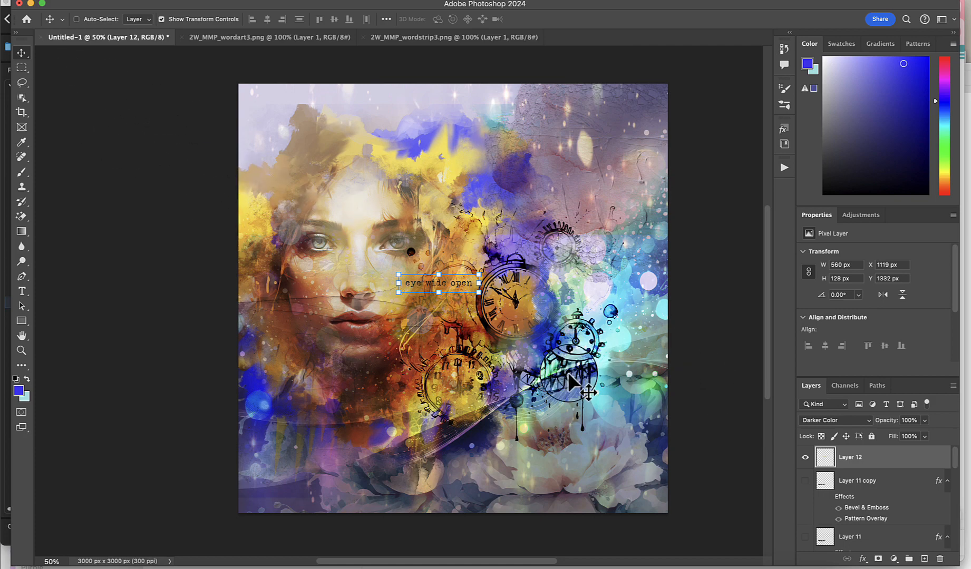
pyautogui.click(836, 482)
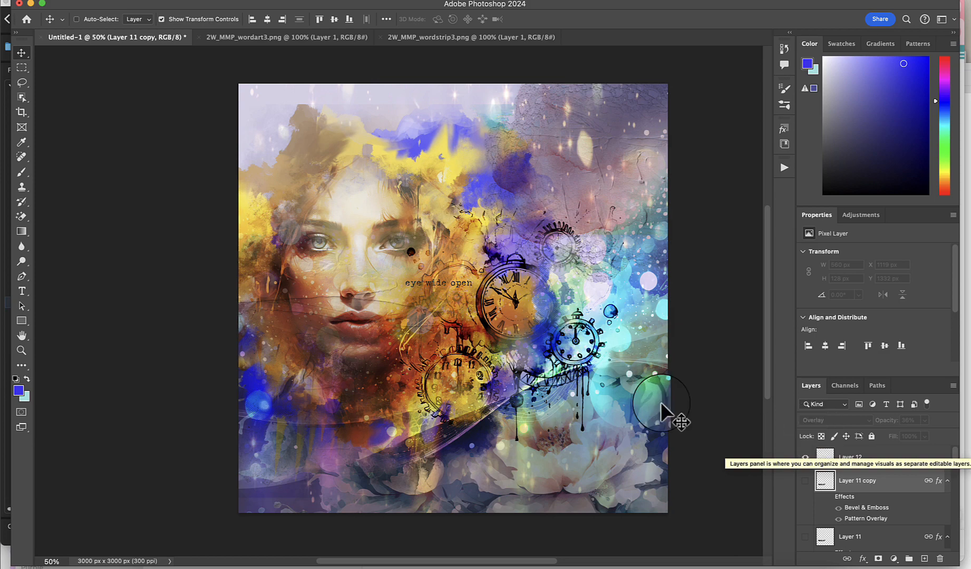
# Add a new layer above Layer 12 in Overlay mode, filled with the Overlay-neutral 50% gray
pyautogui.click(823, 456)
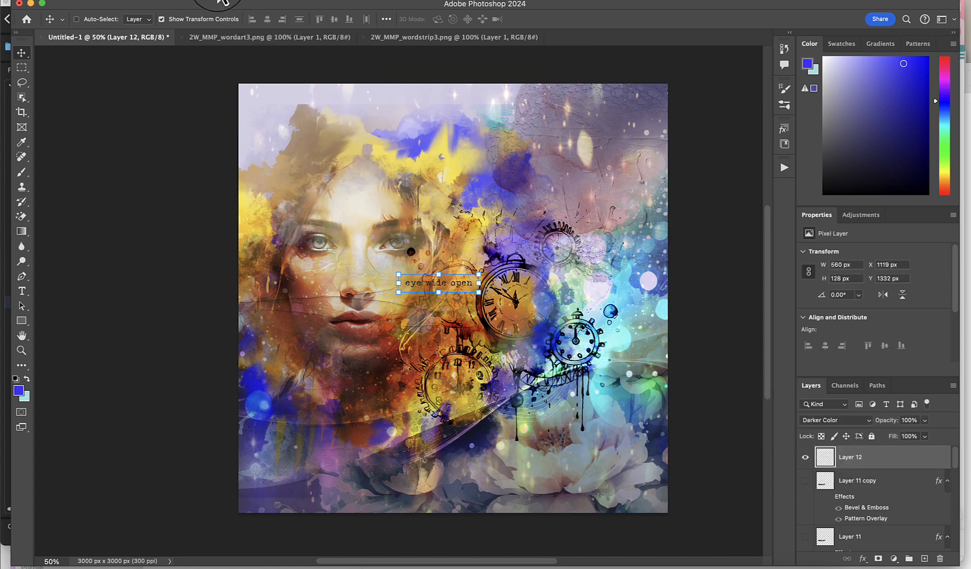
pyautogui.click(225, 4)
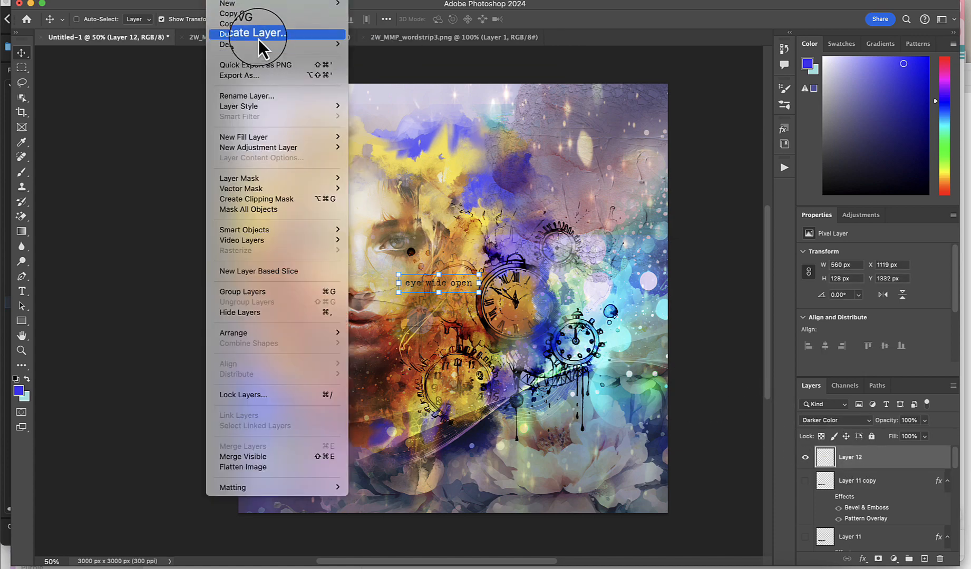
pyautogui.moveTo(294, 3)
pyautogui.click(364, 4)
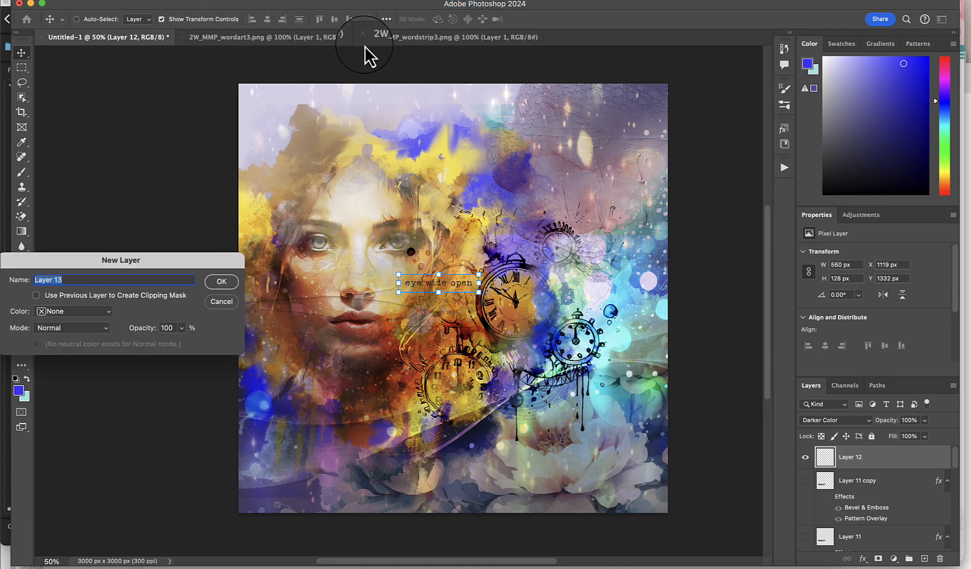
pyautogui.moveTo(141, 262); pyautogui.dragTo(375, 217)
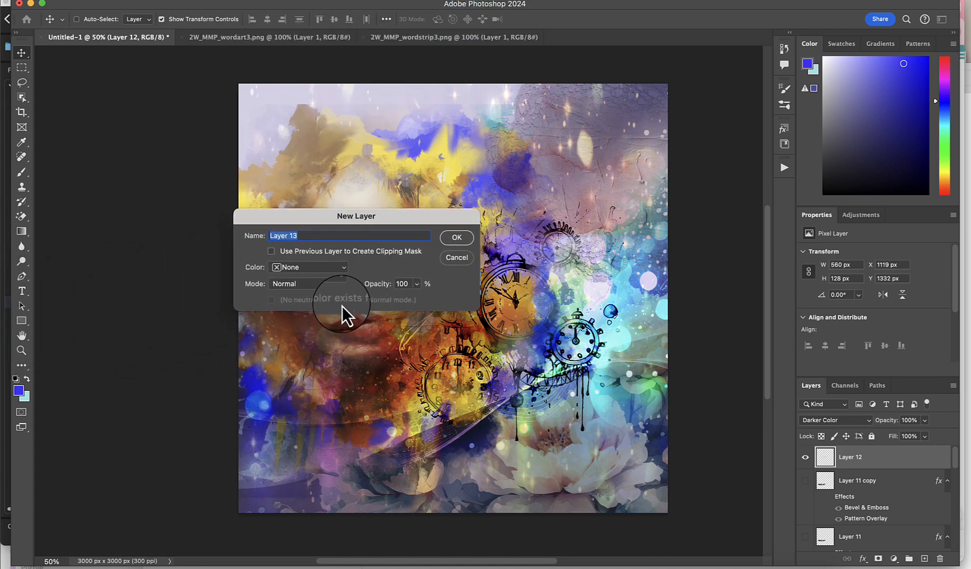
pyautogui.click(326, 287)
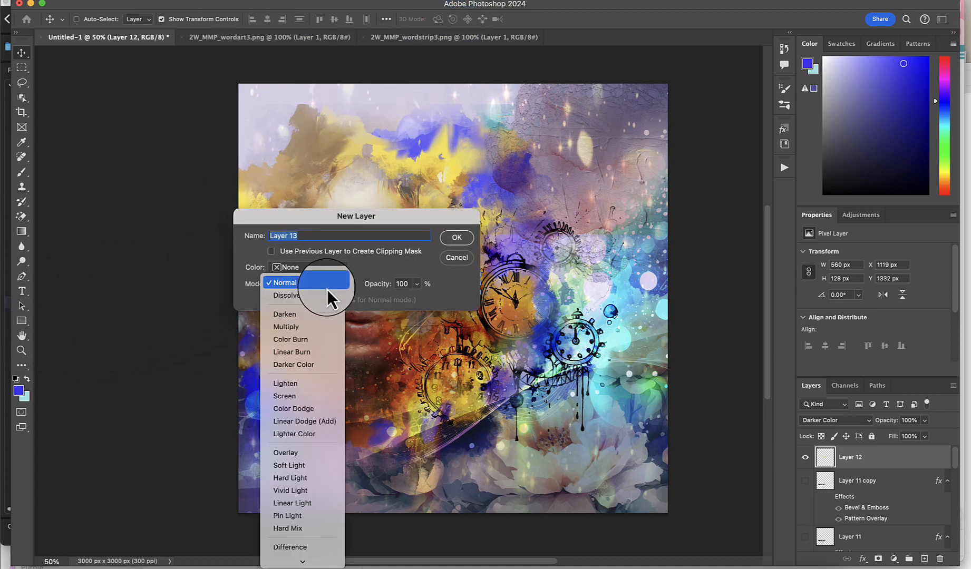
pyautogui.click(292, 456)
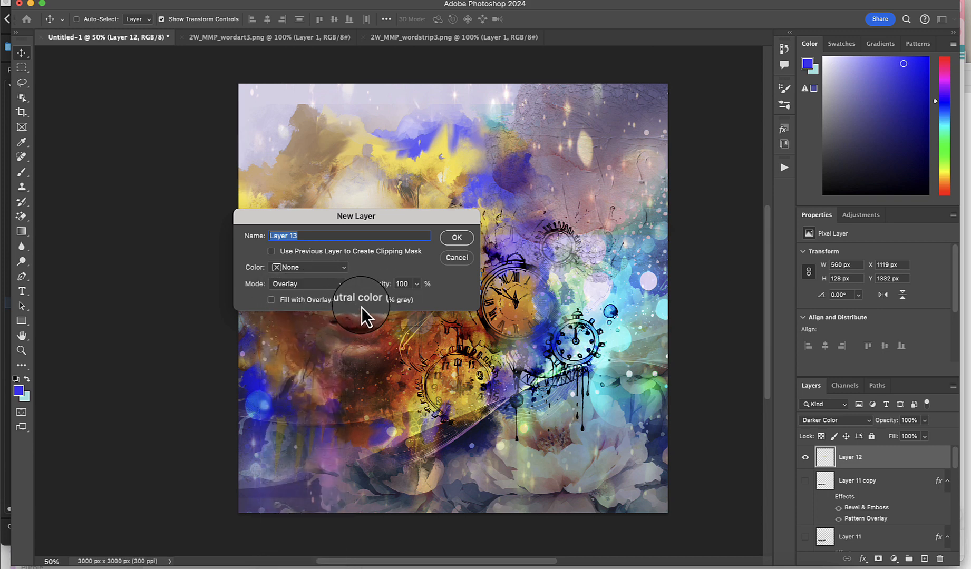
pyautogui.click(454, 238)
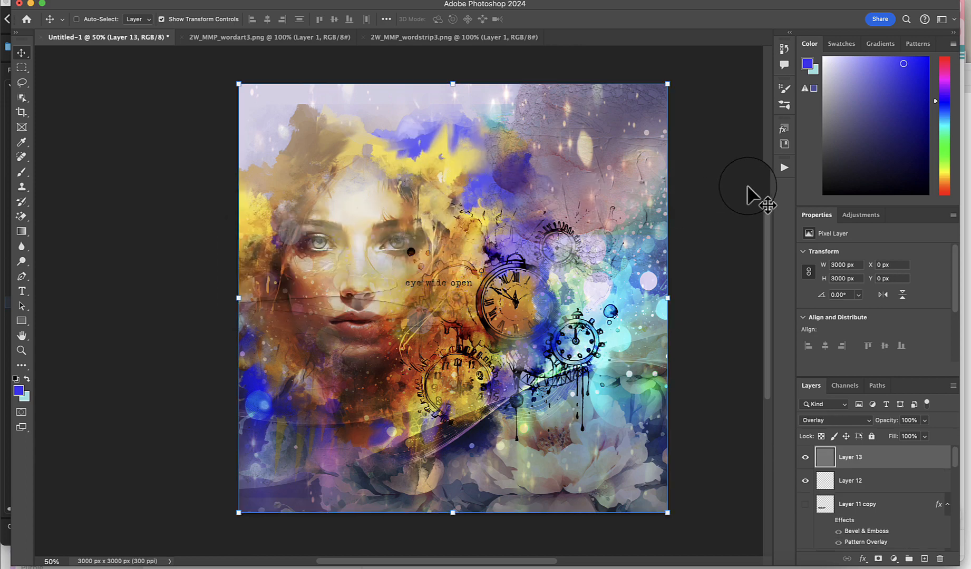
# Choose the Soft Round brush from the Default Brushes in Legacy Brushes and reduce its size to 900 px
pyautogui.click(783, 105)
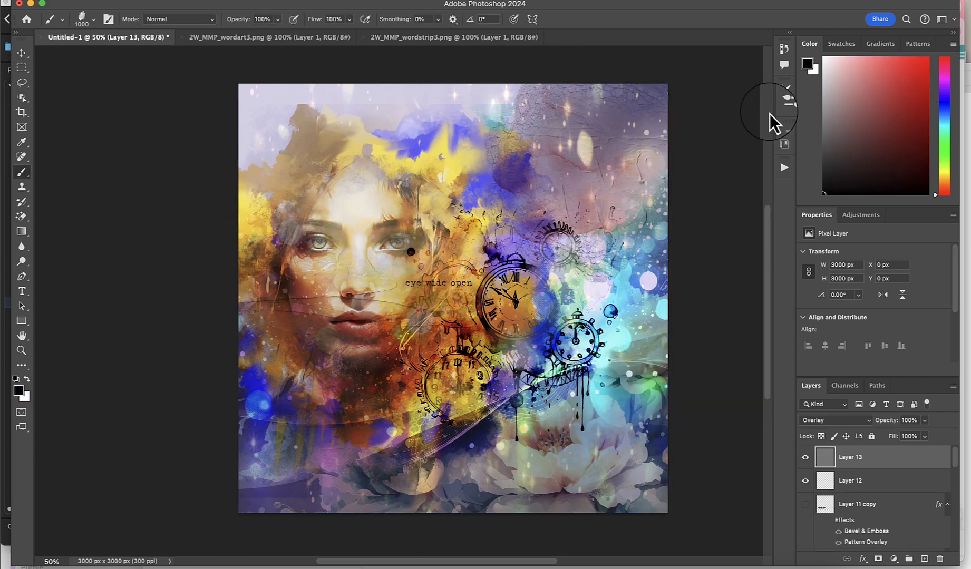
pyautogui.click(778, 108)
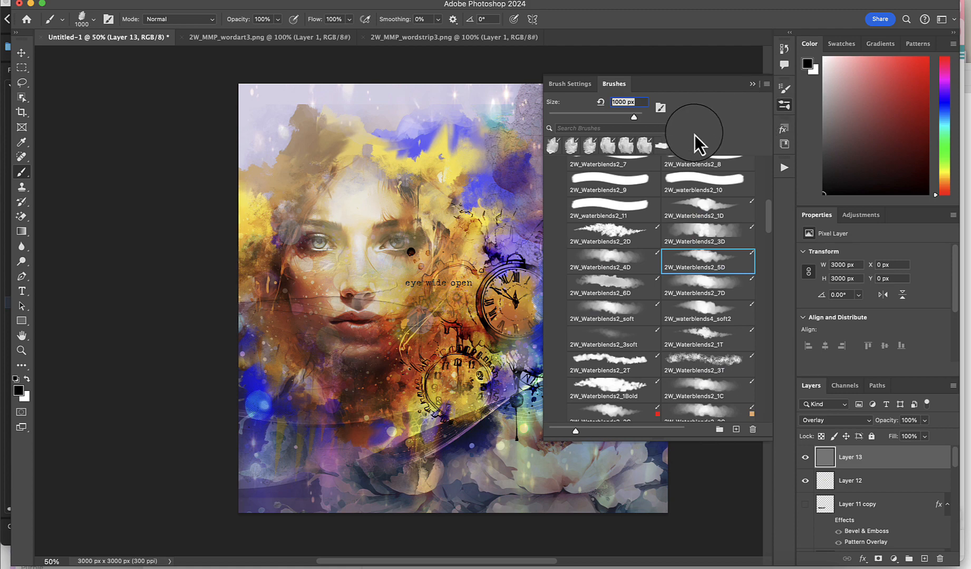
pyautogui.moveTo(767, 216); pyautogui.dragTo(769, 188)
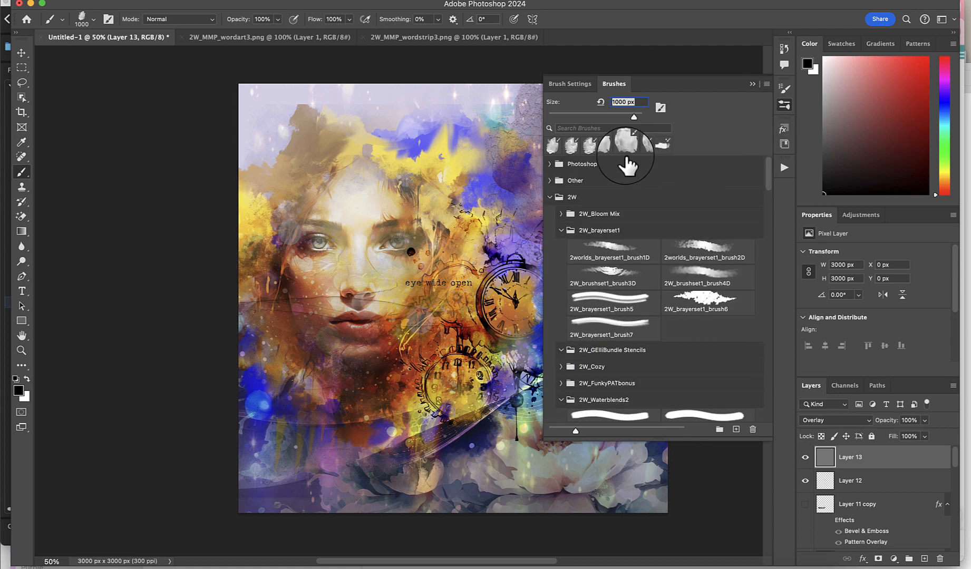
pyautogui.click(558, 164)
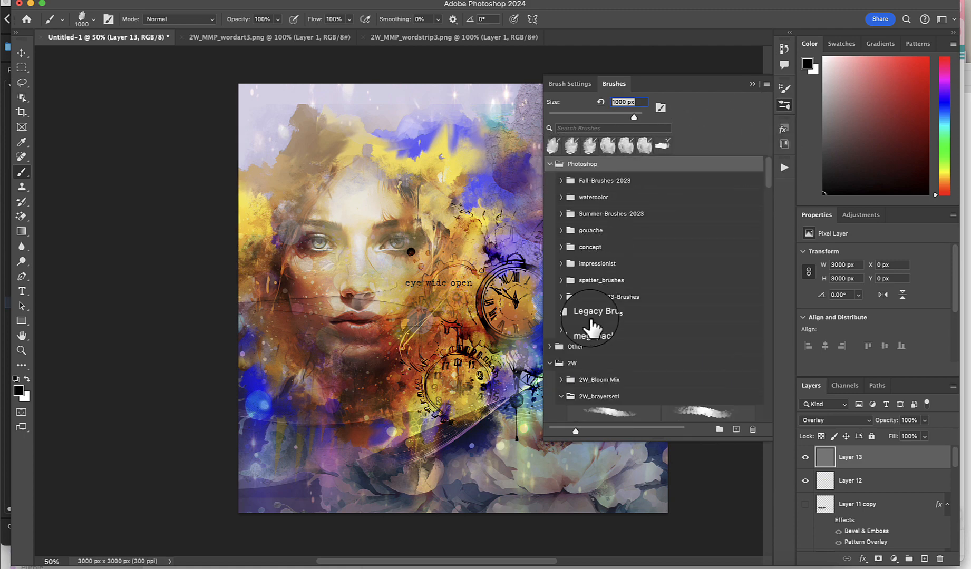
pyautogui.click(569, 313)
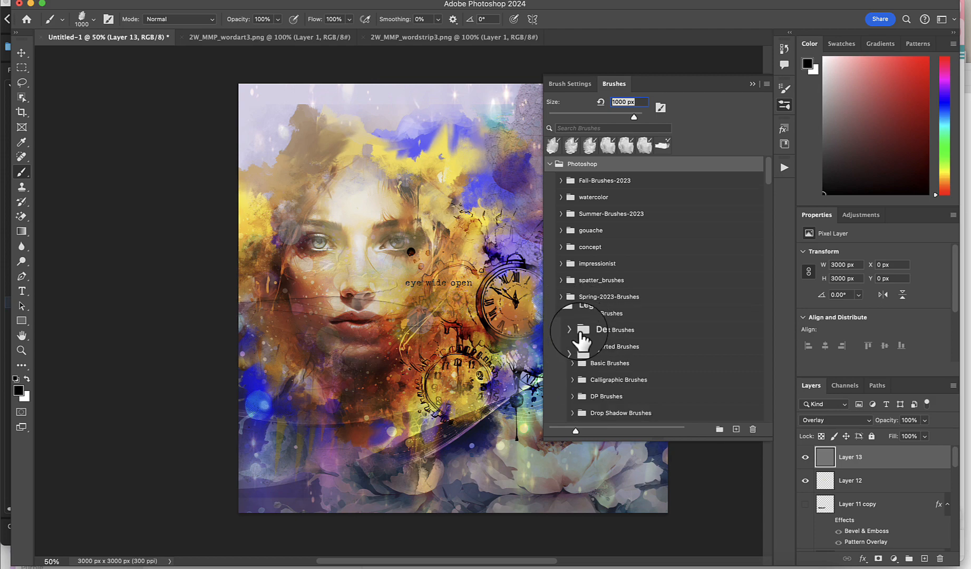
pyautogui.click(573, 331)
pyautogui.click(613, 354)
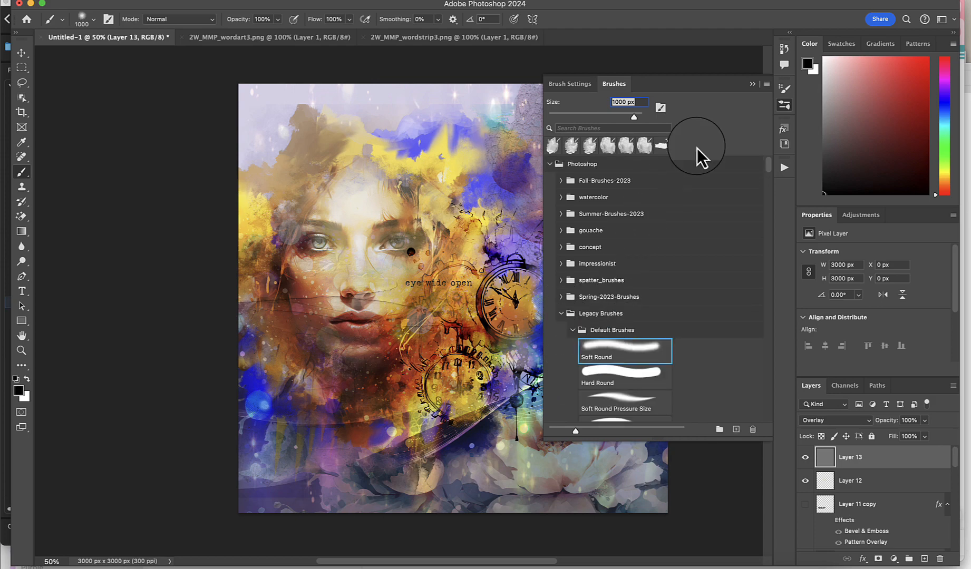
pyautogui.click(753, 85)
pyautogui.press('[')
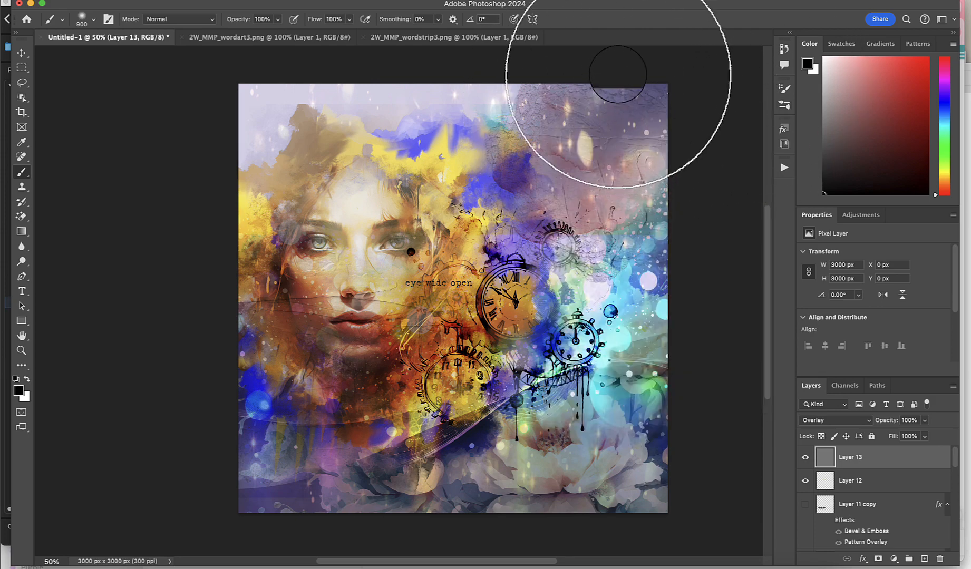
# Try darkening the artwork's upper-right corner with a black stroke at 100% opacity, and undo it
pyautogui.moveTo(678, 76); pyautogui.dragTo(616, 93)
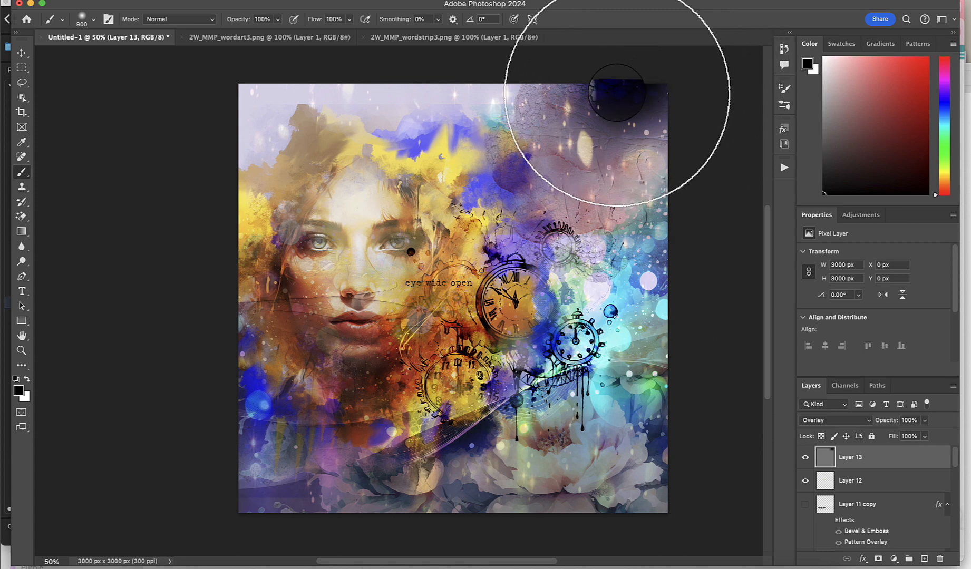
pyautogui.hotkey('alt', 'z')
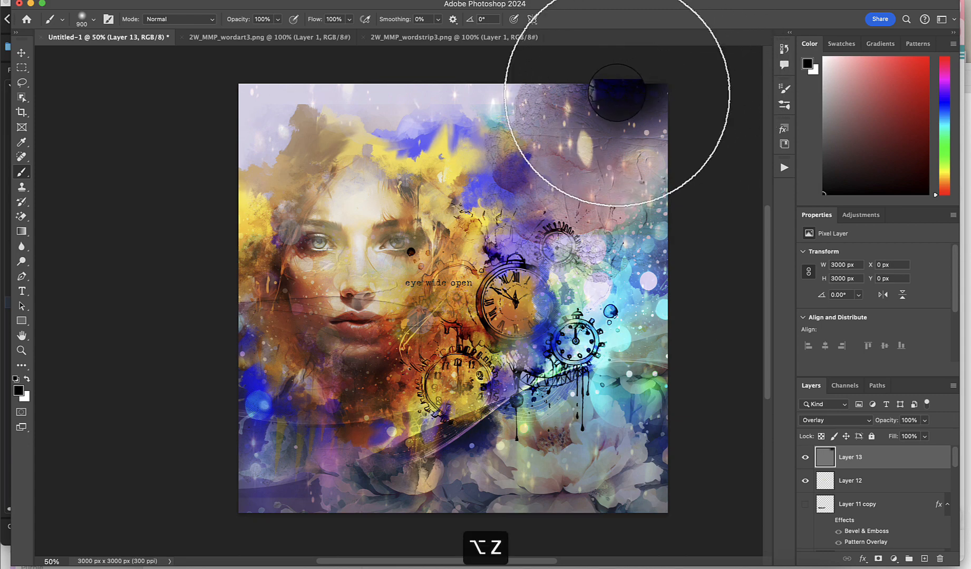
pyautogui.press('super+z')
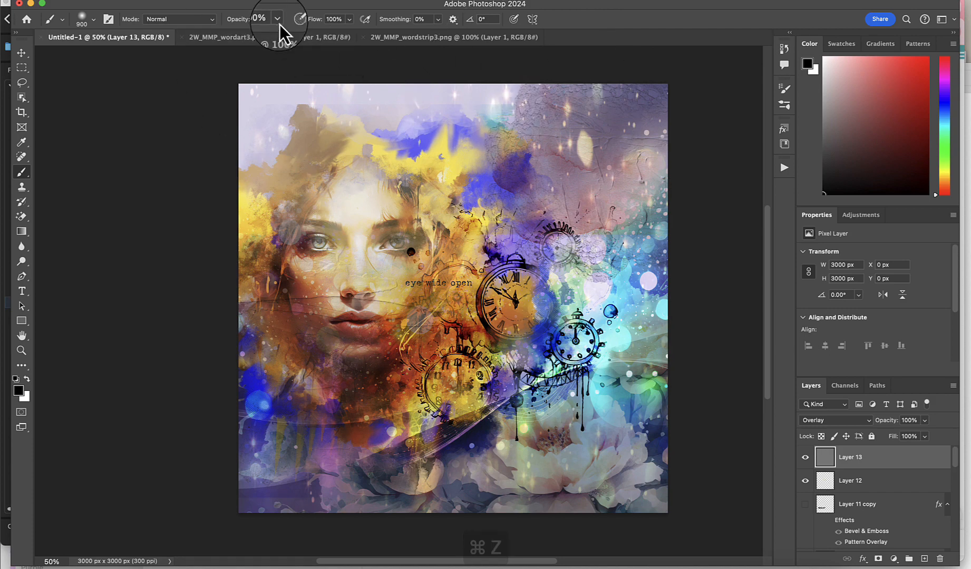
# Set the brush to 50% opacity and 87% flow and paint black on Layer 13 to darken the artwork's edges
pyautogui.click(279, 23)
pyautogui.moveTo(256, 38); pyautogui.dragTo(252, 41)
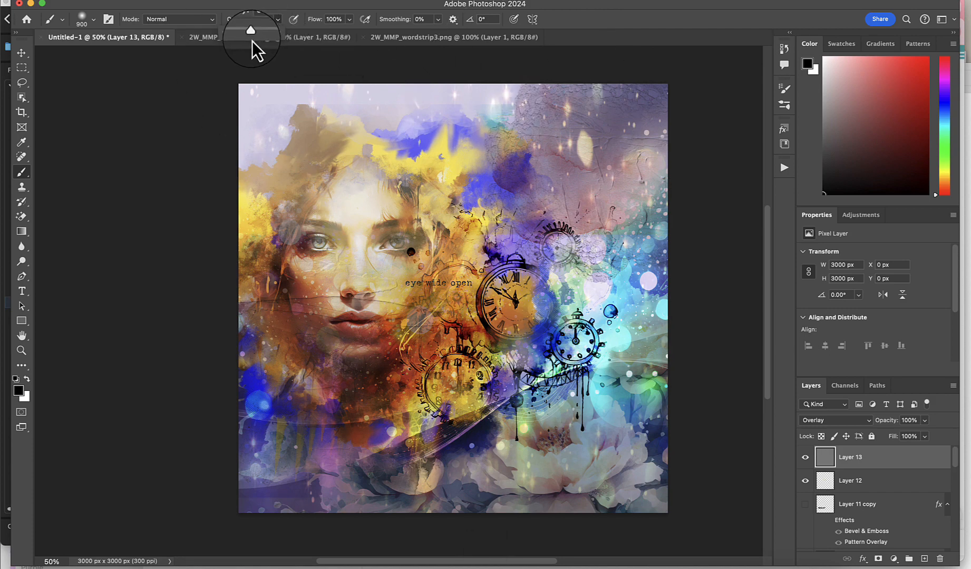
pyautogui.click(350, 19)
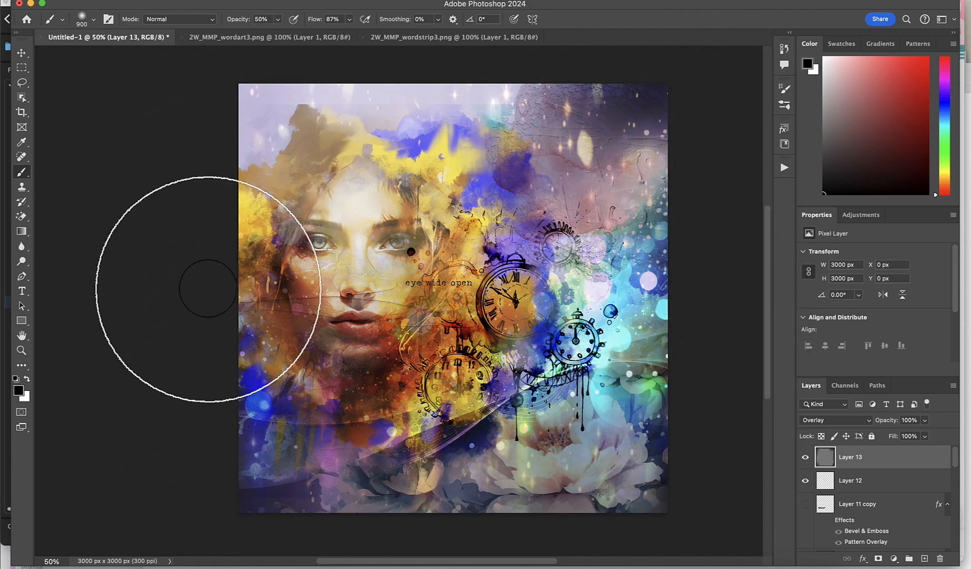
# Paint with white on Layer 13 to lighten the face, the area beneath the word strip and the white flower
pyautogui.press('x')
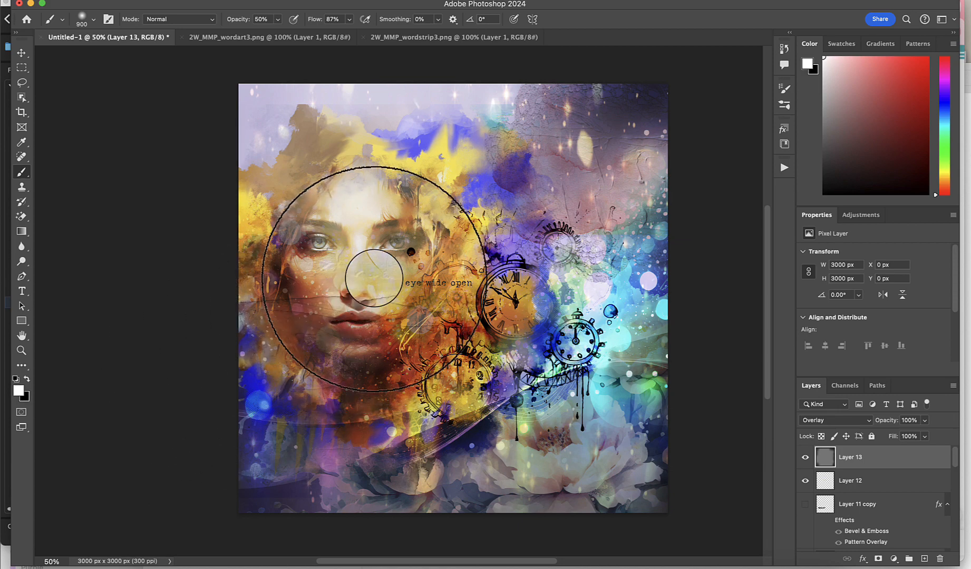
pyautogui.click(365, 246)
pyautogui.click(394, 244)
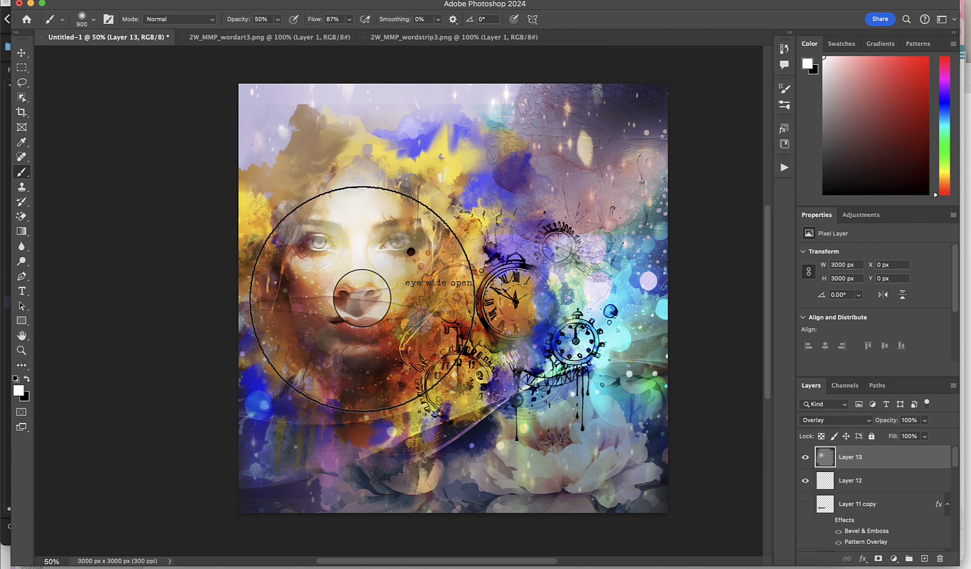
pyautogui.click(363, 310)
pyautogui.click(405, 326)
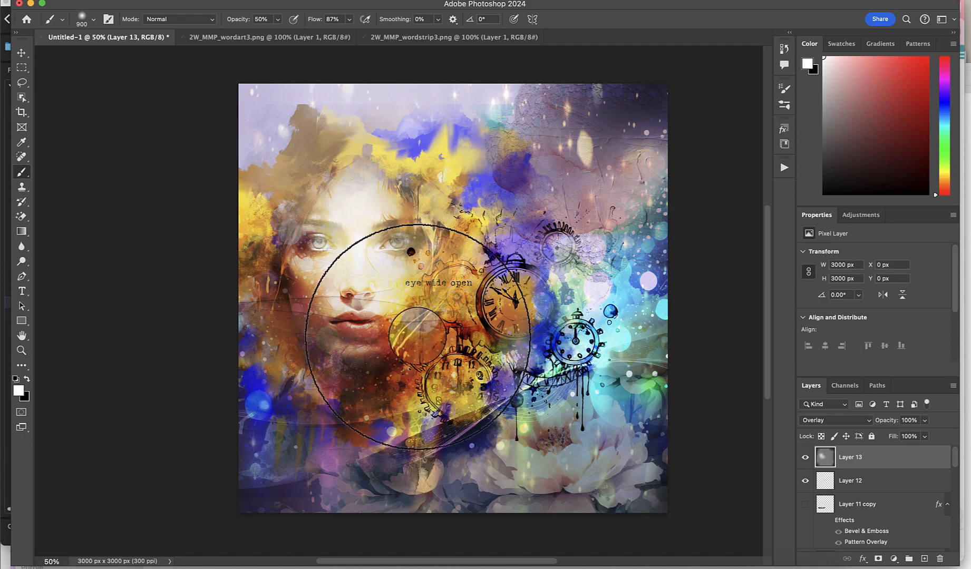
pyautogui.click(415, 349)
pyautogui.click(557, 447)
pyautogui.click(544, 470)
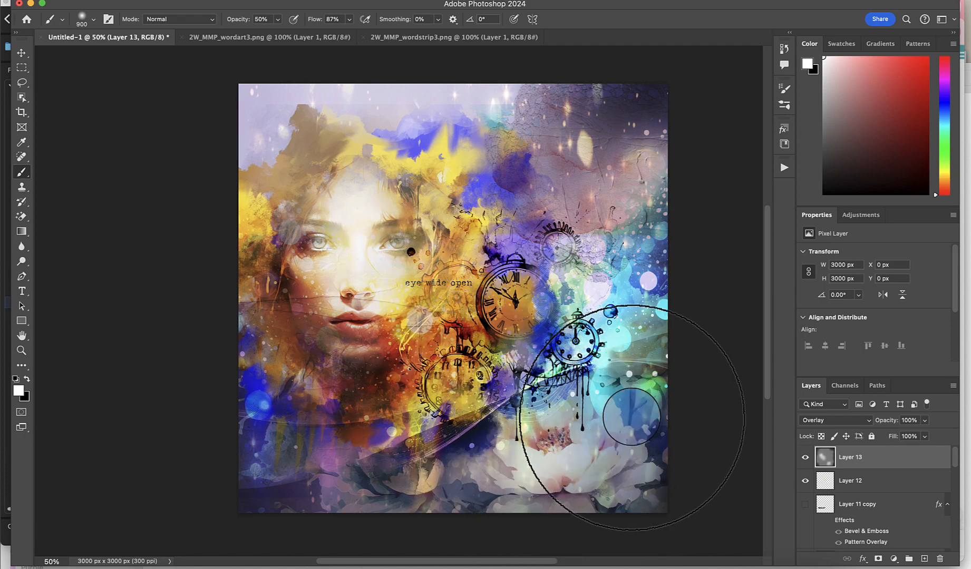
pyautogui.click(622, 423)
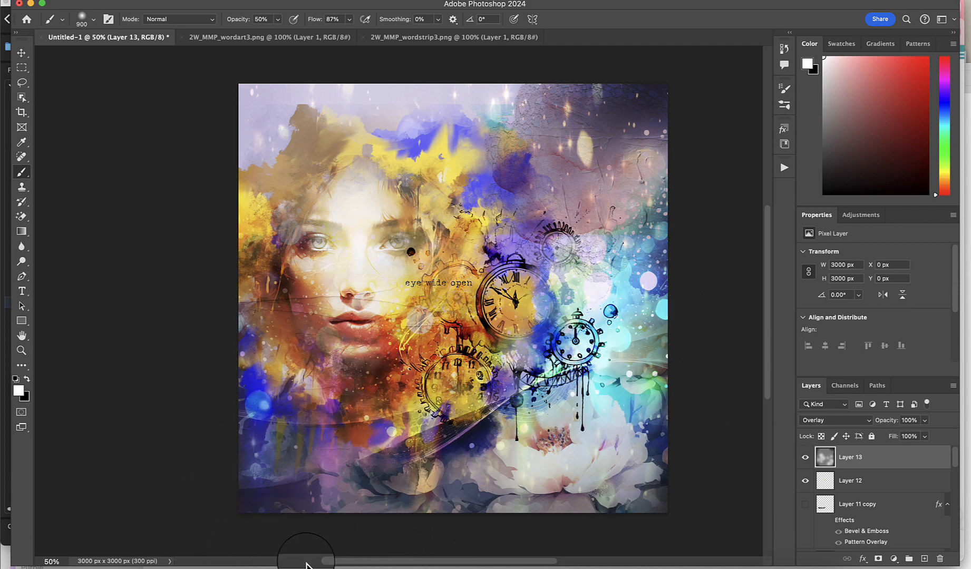
# Reduce the brush to 800 px and paint black over the centre of the face to tone down its highlights
pyautogui.press('[')
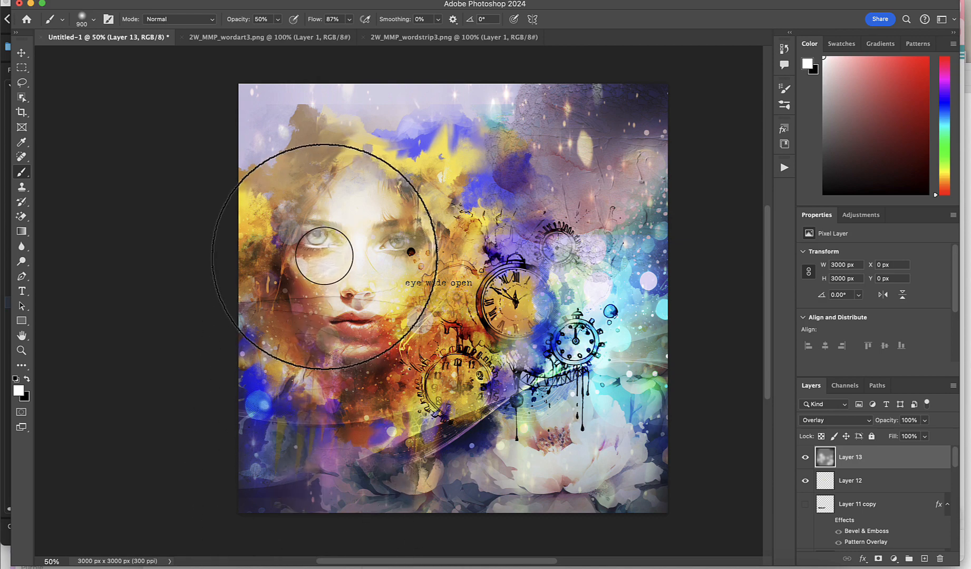
pyautogui.press('x')
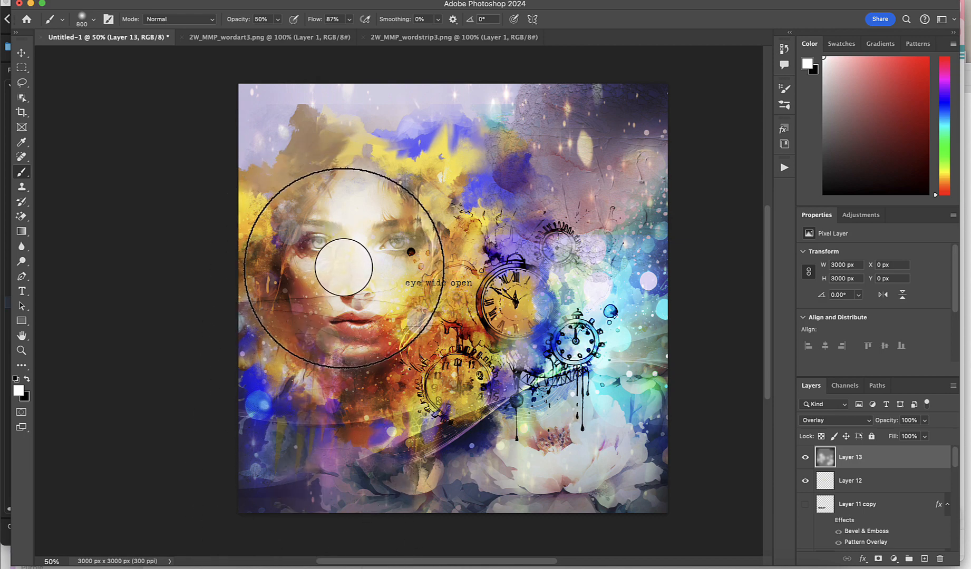
pyautogui.click(348, 269)
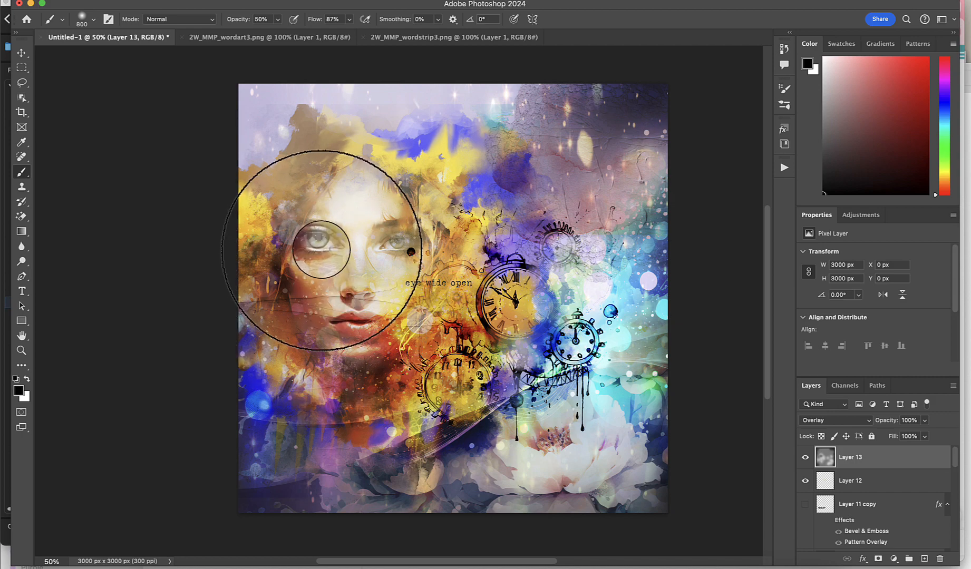
# Reduce the brush to 600 px, brighten the portrait's left-hand eye with white, and switch the painting color back to black
pyautogui.press(']')
pyautogui.press(']')
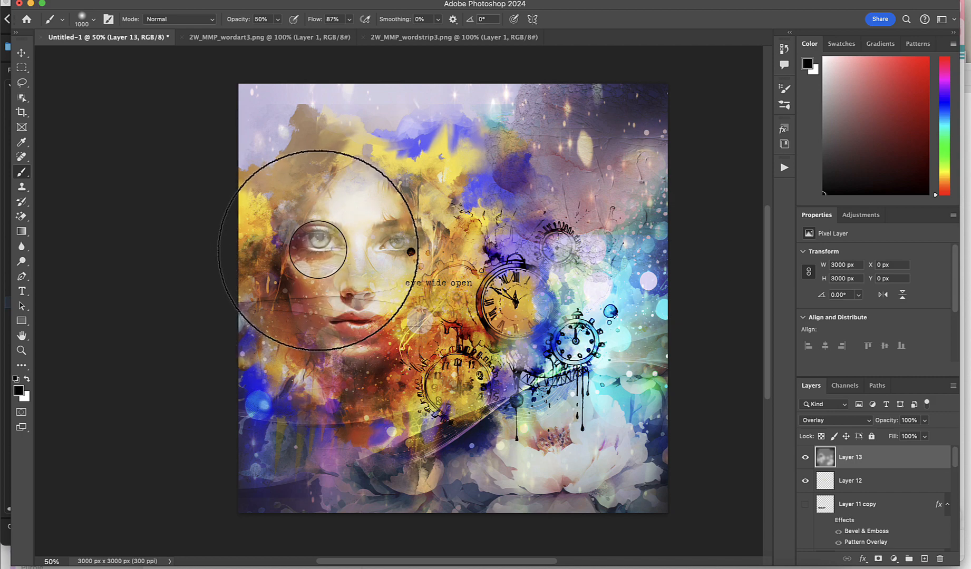
pyautogui.press('[')
pyautogui.press('[')
pyautogui.press('[')
pyautogui.press('[')
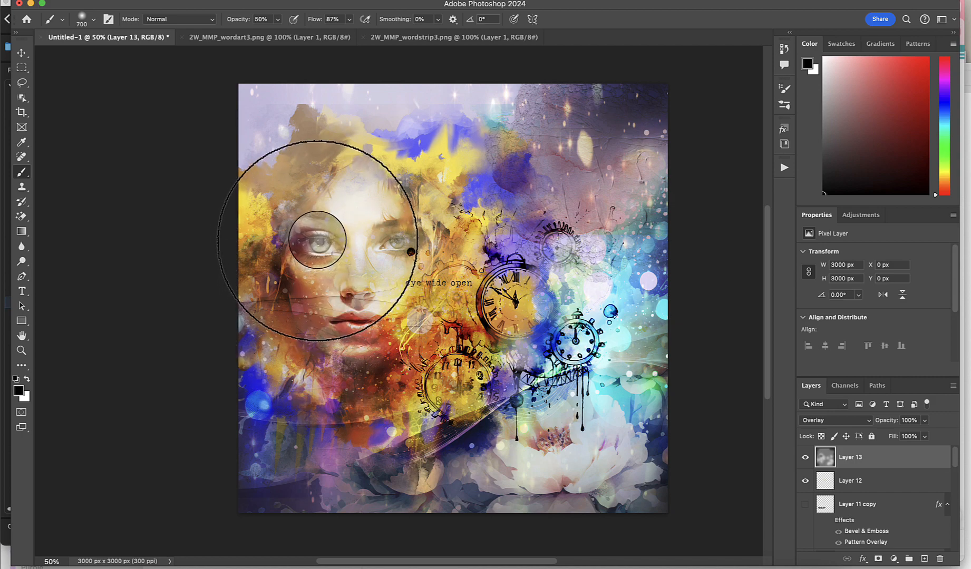
pyautogui.press('x')
pyautogui.click(316, 242)
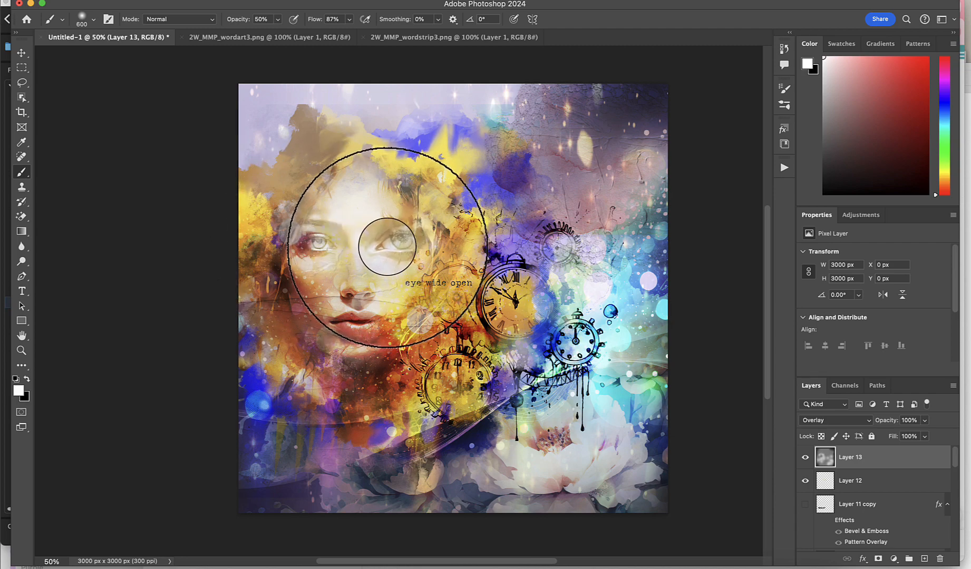
pyautogui.press('x')
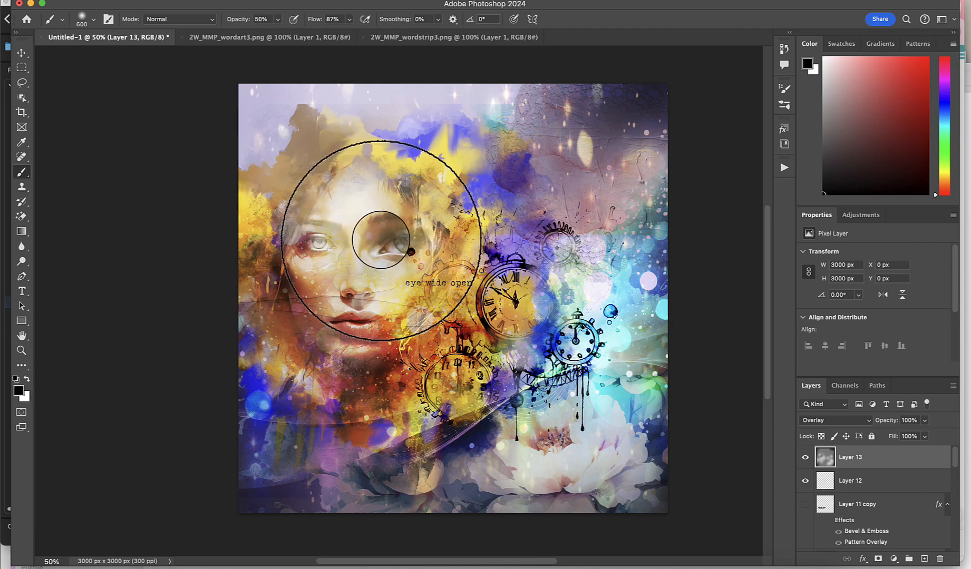